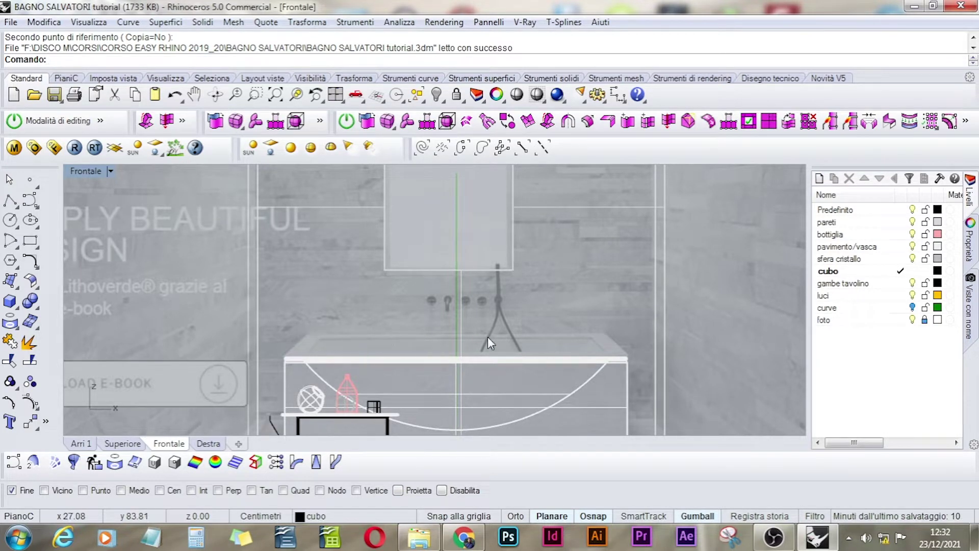
Examine the bathroom model in the perspective view, checking the coffee table, the objects on it and the surrounding room.
click(81, 443)
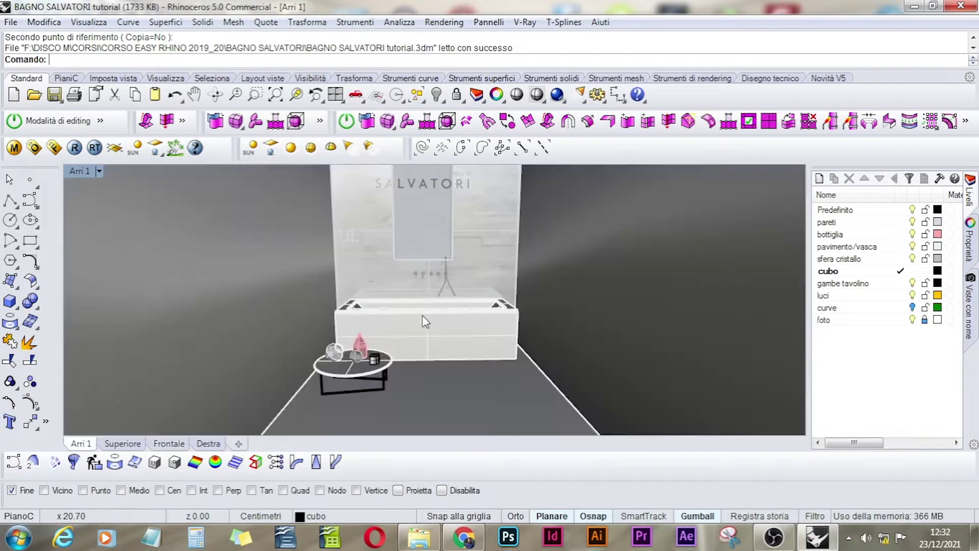
click(356, 369)
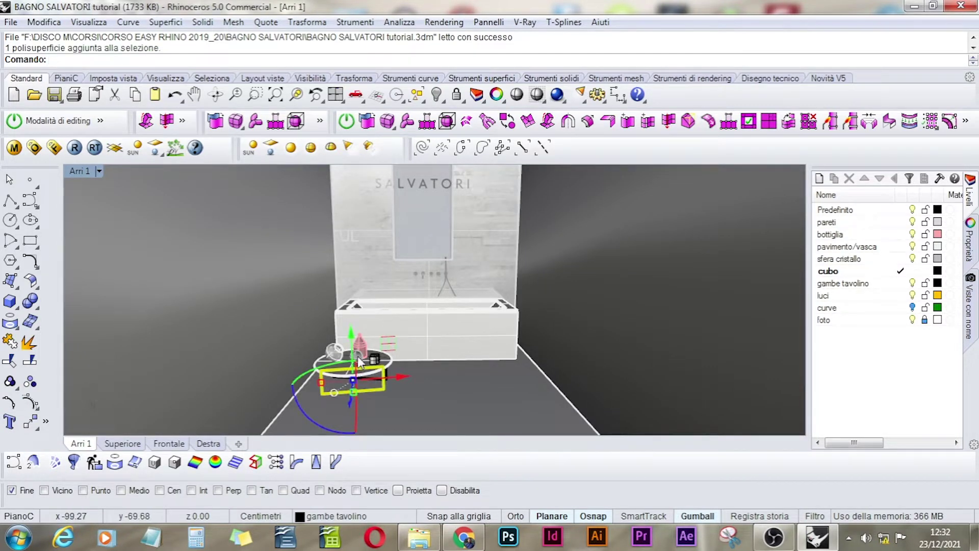
click(359, 361)
right_drag(286, 380, 506, 344)
click(335, 353)
key(Escape)
right_drag(319, 358, 721, 209)
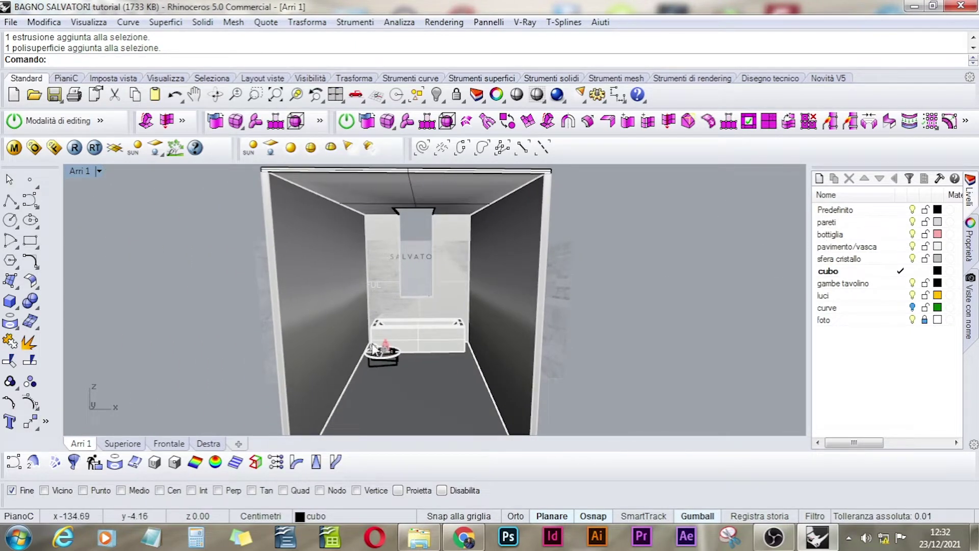
scroll(374, 350, up, 5)
scroll(395, 380, down, 1)
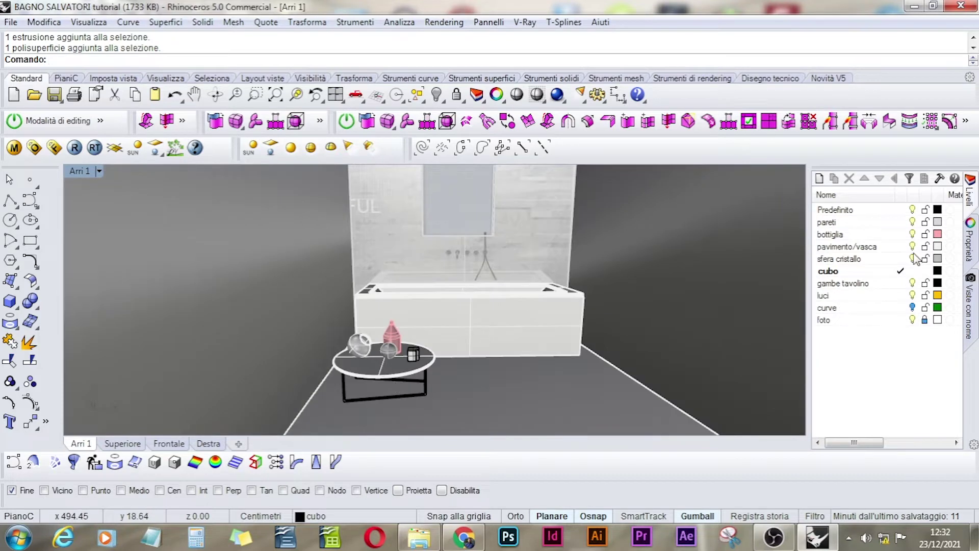
scroll(664, 274, up, 5)
scroll(630, 273, down, 7)
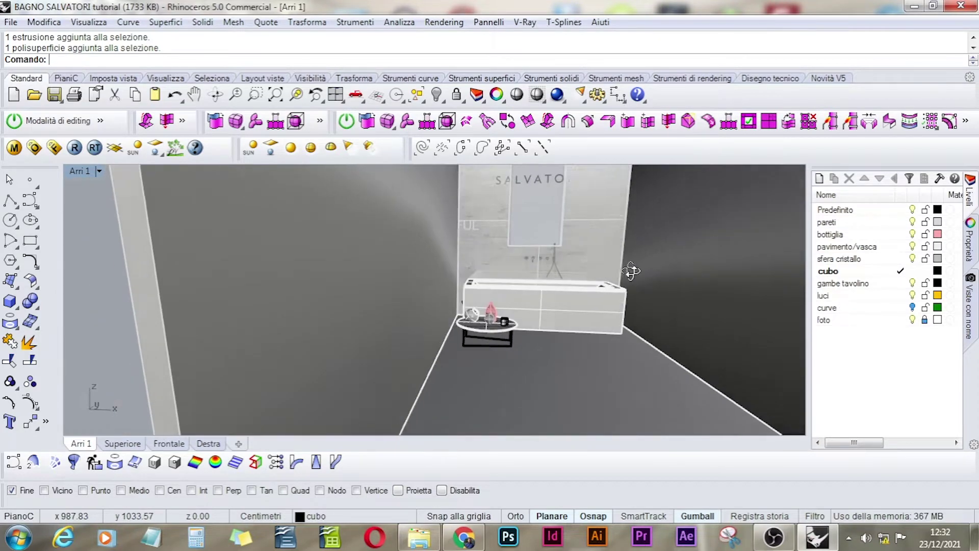
scroll(629, 271, up, 4)
scroll(629, 271, down, 5)
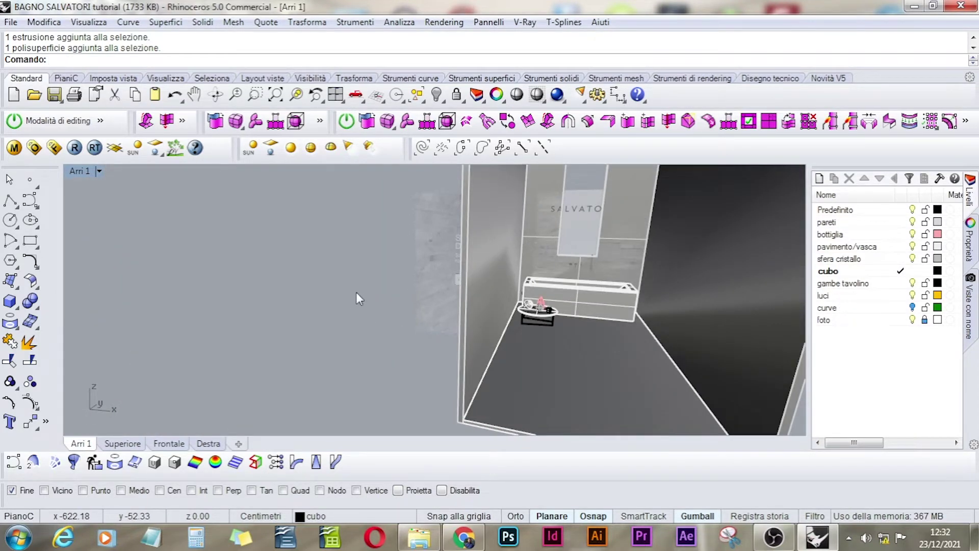
Group the coffee table together with all the objects standing on it.
drag(356, 292, 572, 375)
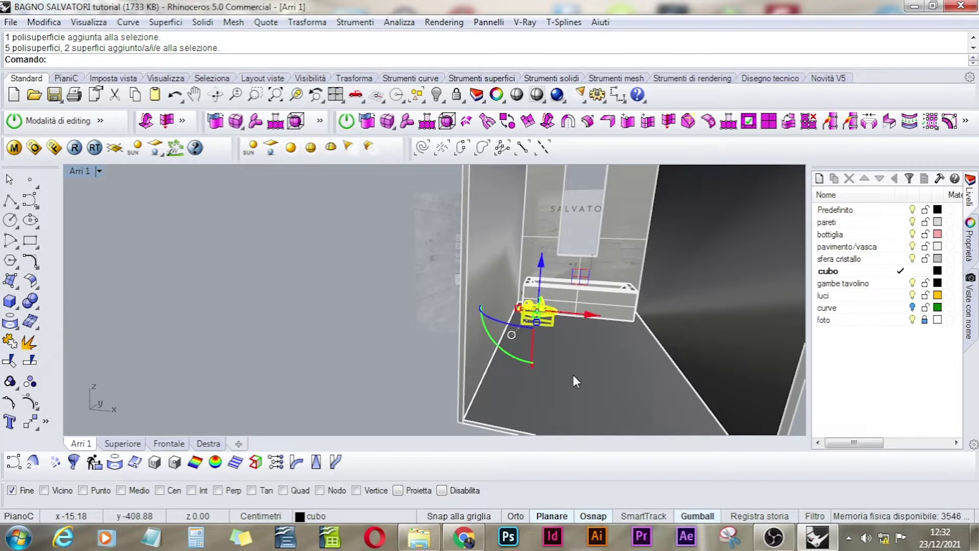
click(14, 347)
click(315, 348)
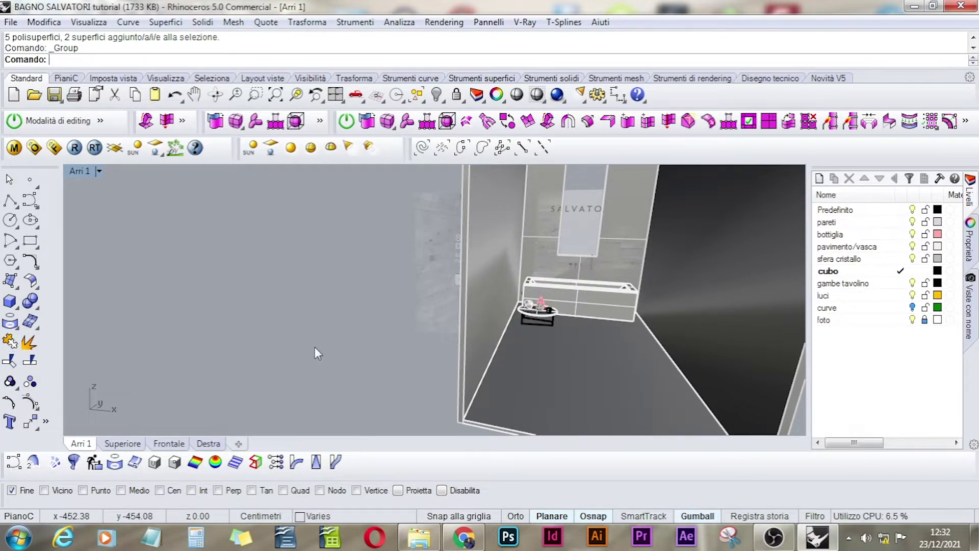
Move the table group, side walls, floor, tub and tub rim together slightly upward in the front view.
shift+right_drag(529, 276, 438, 280)
shift+right_drag(453, 319, 469, 320)
click(434, 325)
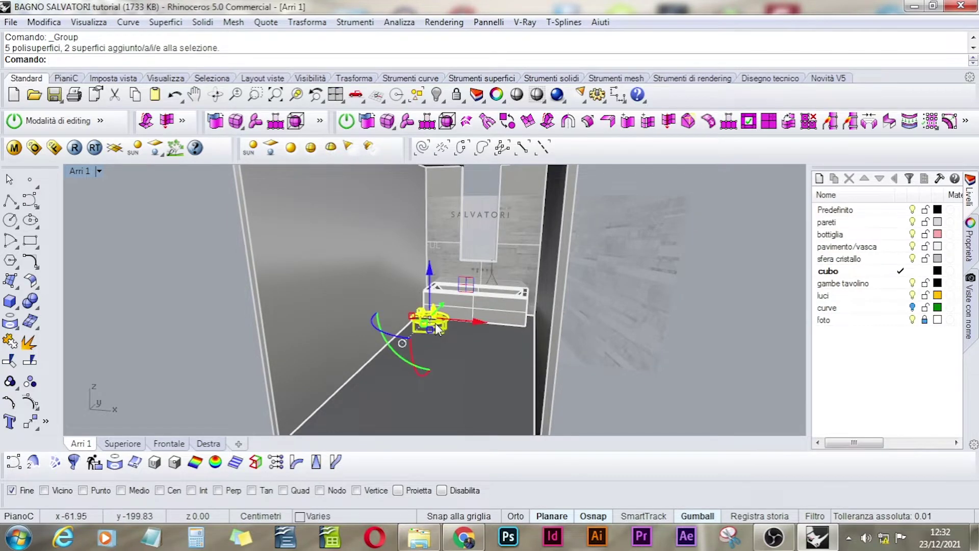
shift+click(387, 340)
shift+click(355, 372)
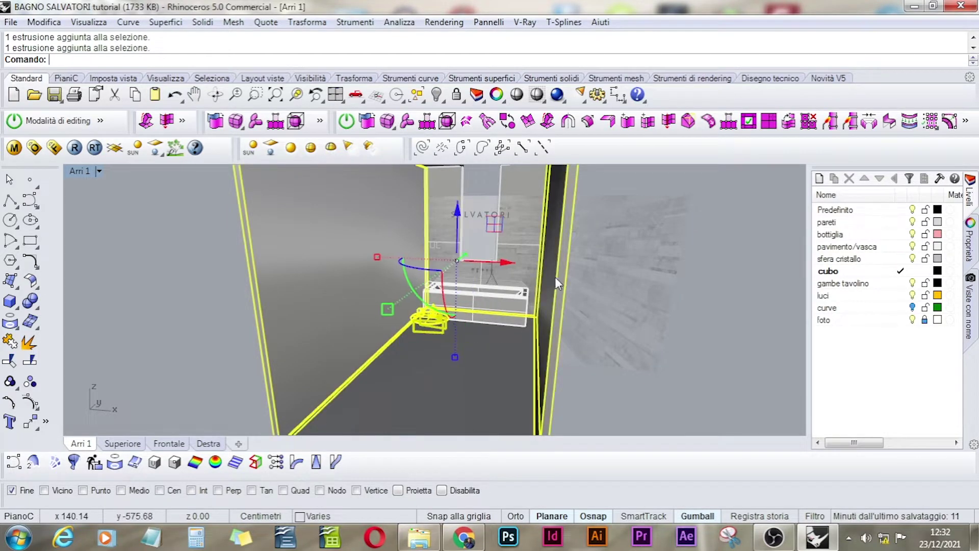
scroll(484, 296, up, 5)
shift+click(471, 316)
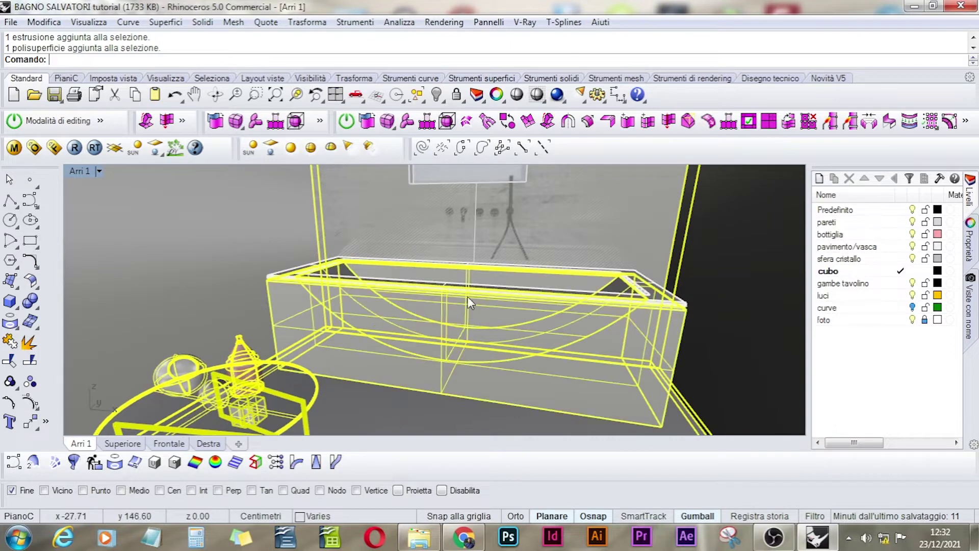
shift+click(467, 292)
click(169, 443)
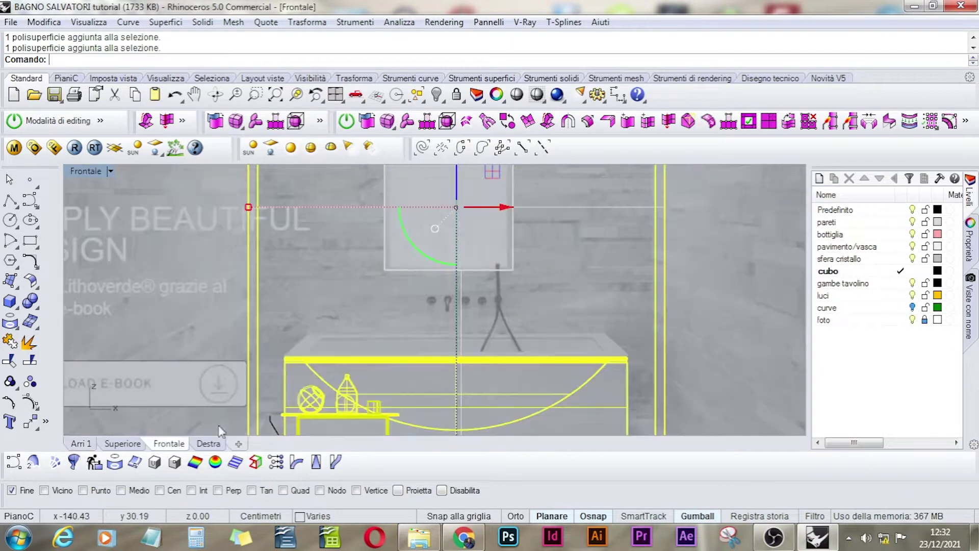
key(Up)
key(Up)
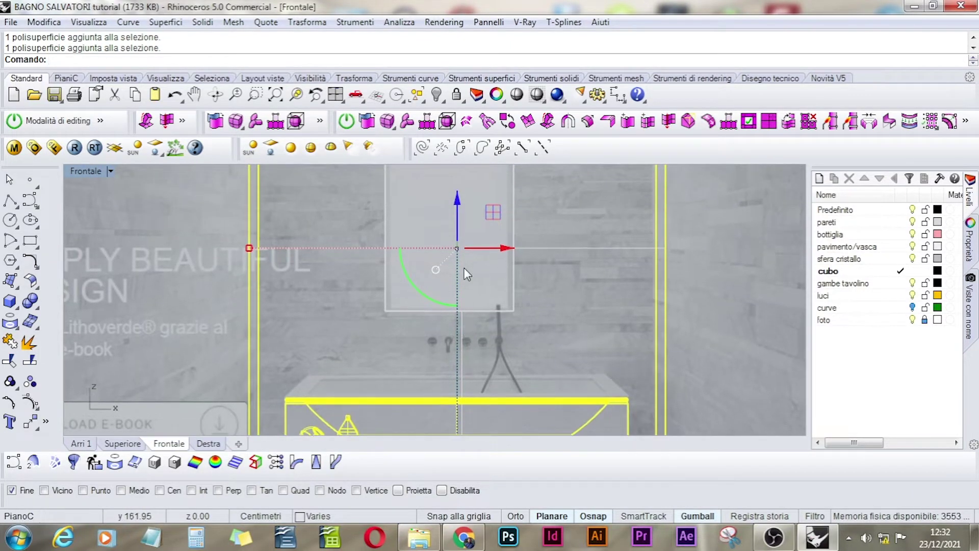
drag(459, 215, 460, 198)
scroll(459, 380, down, 5)
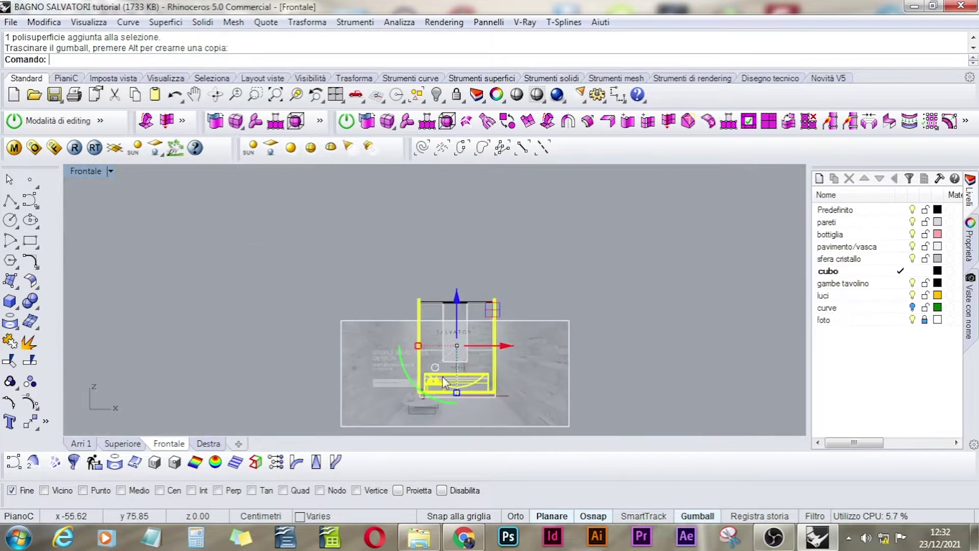
key(Escape)
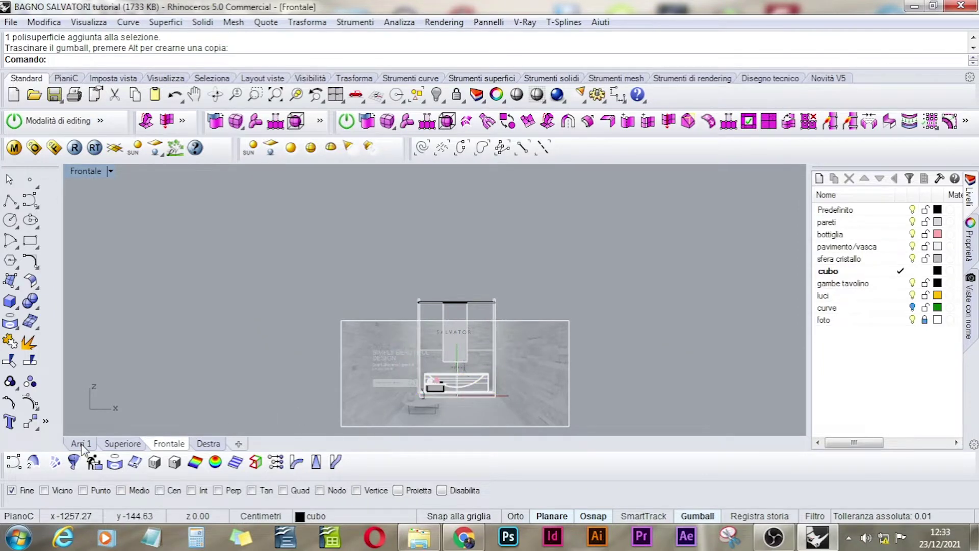
Scale the left side wall vertically with Scale 1D from its bottom front corner so its top aligns with the ceiling's top edge.
click(80, 443)
scroll(365, 268, up, 5)
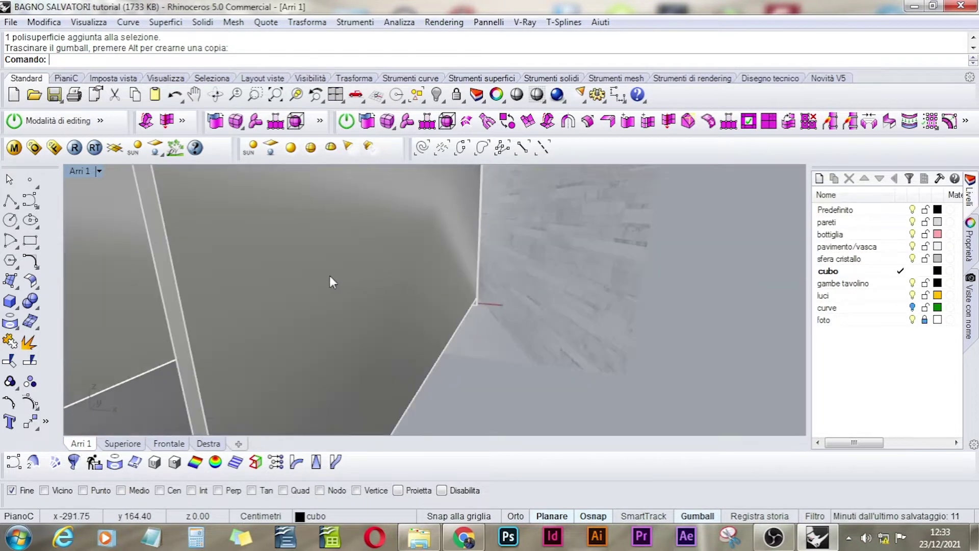
scroll(330, 281, down, 10)
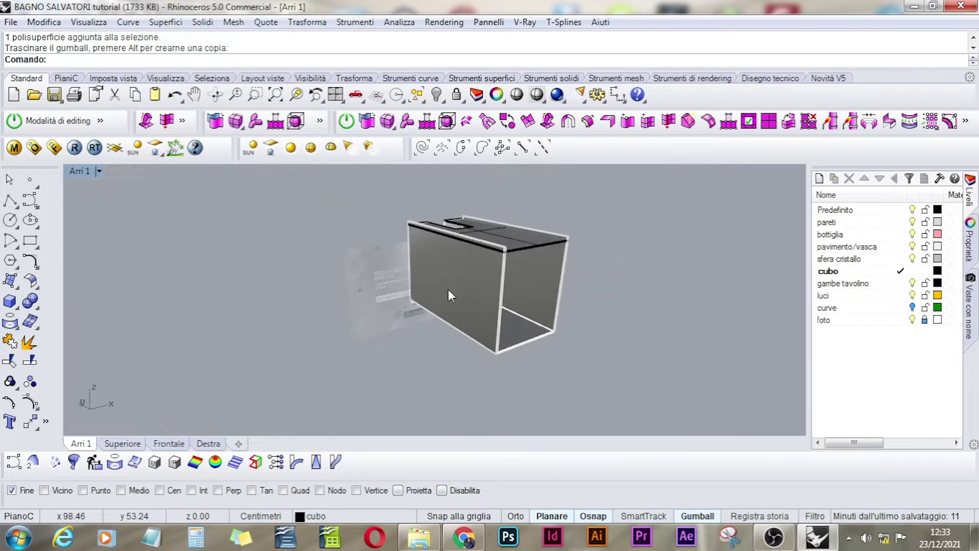
scroll(510, 255, up, 8)
scroll(487, 230, down, 7)
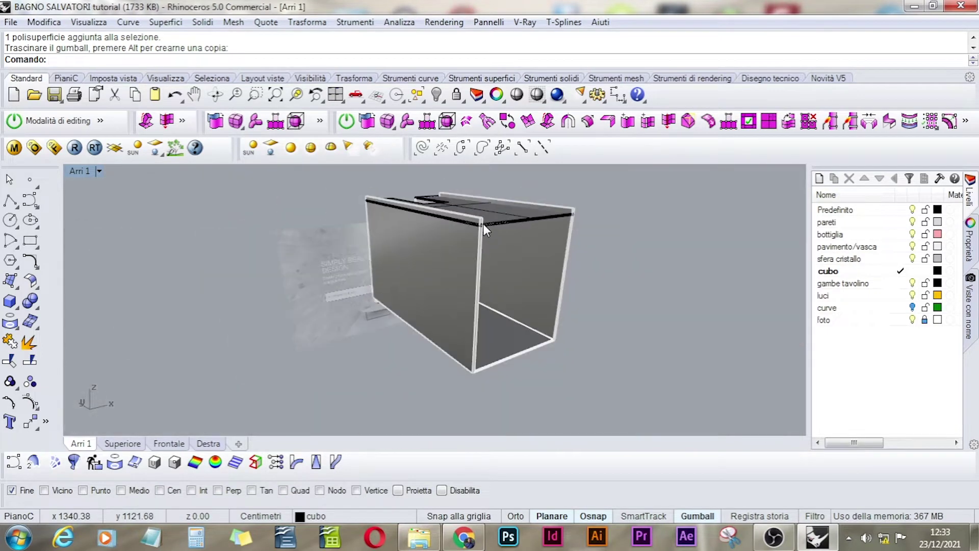
click(476, 253)
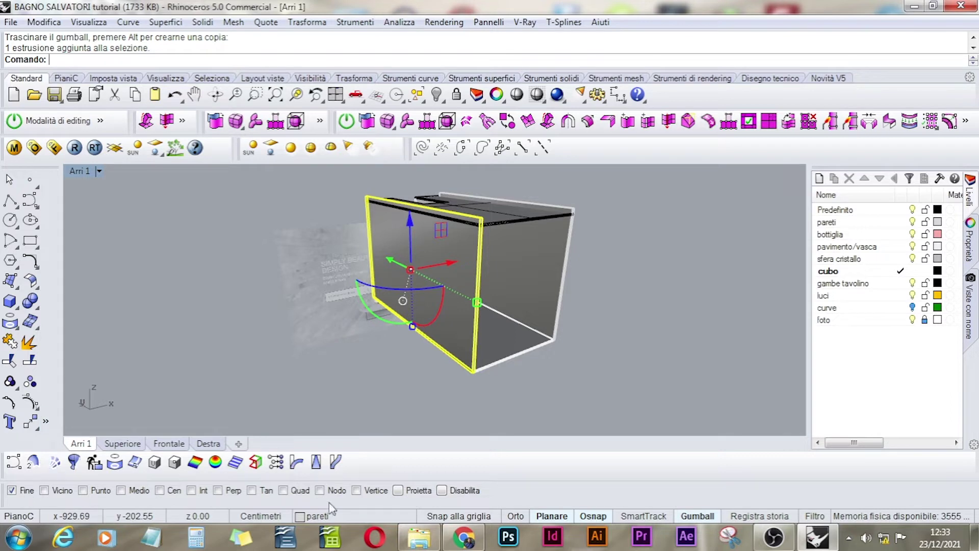
middle_click(43, 413)
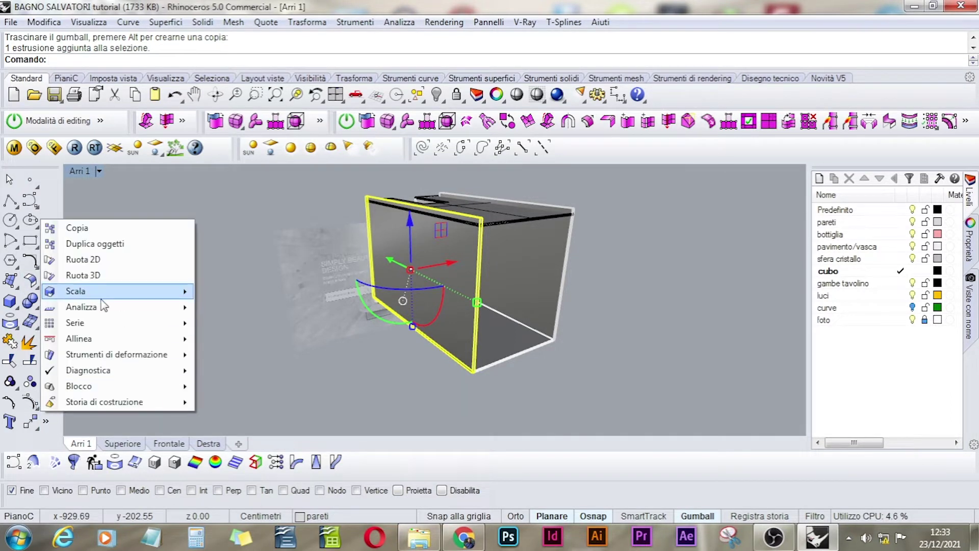
mouse_move(176, 291)
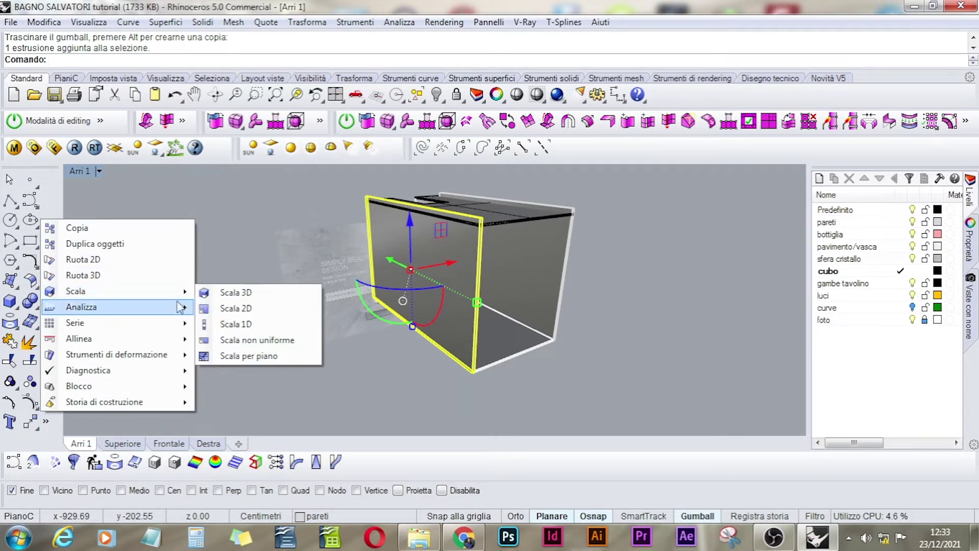
click(235, 325)
scroll(439, 372, up, 6)
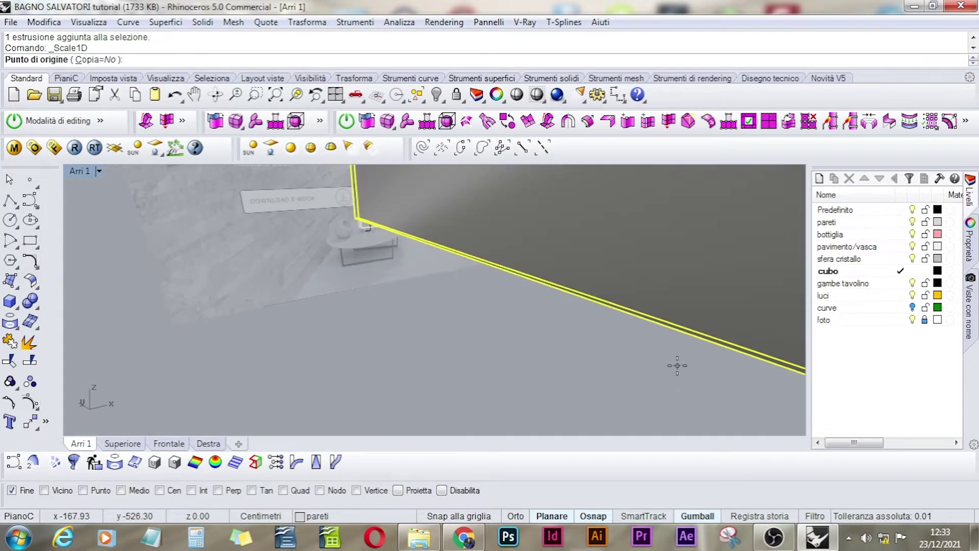
scroll(677, 365, down, 5)
scroll(573, 343, up, 3)
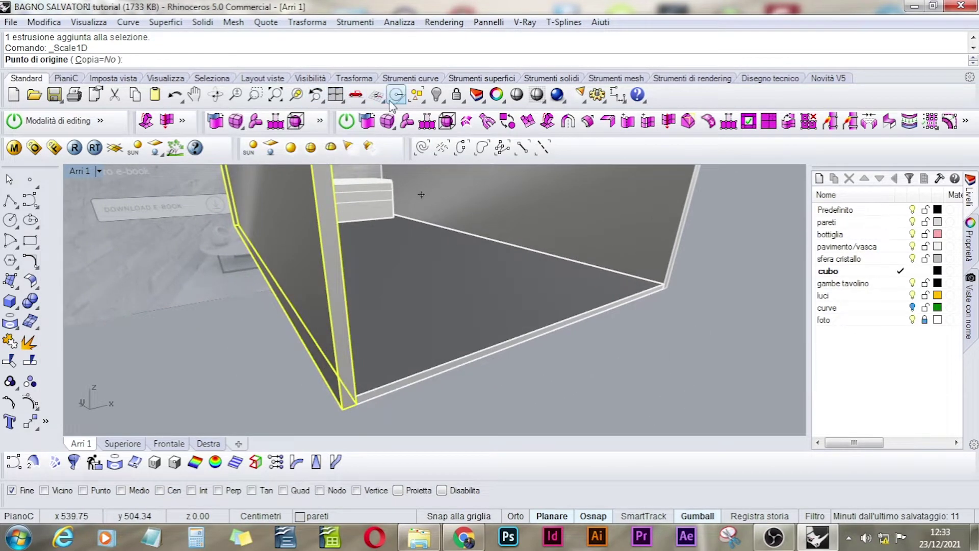
click(296, 95)
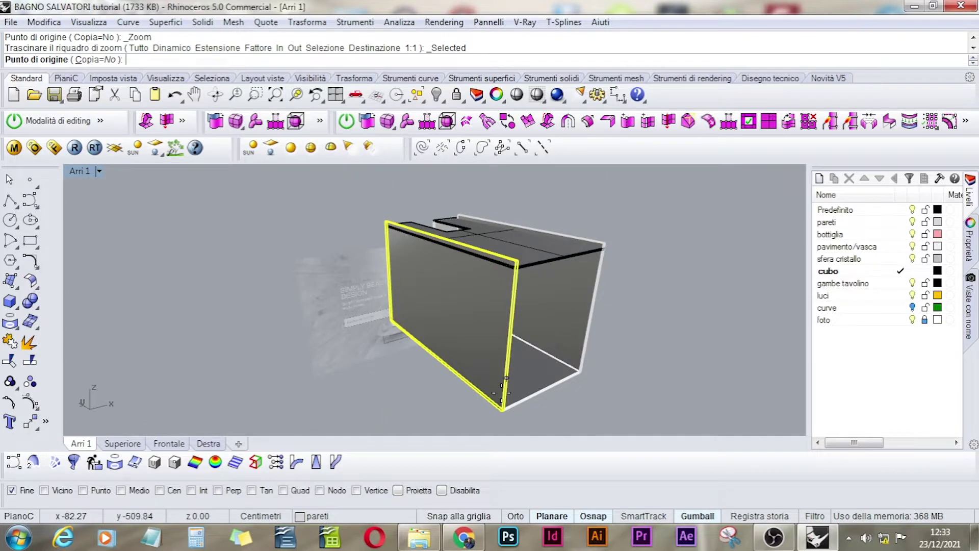
scroll(506, 378, up, 5)
scroll(510, 373, down, 2)
scroll(516, 367, up, 2)
click(516, 364)
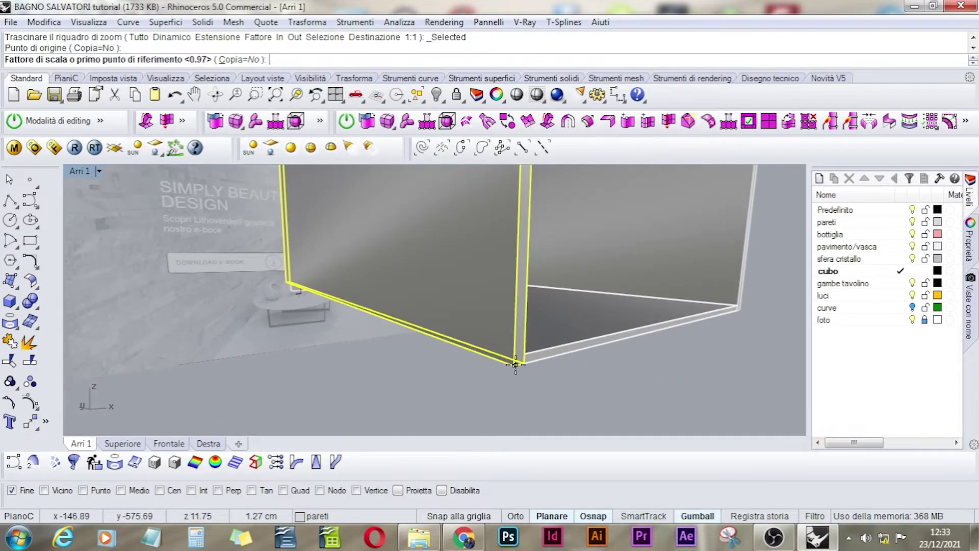
right_drag(516, 364, 480, 345)
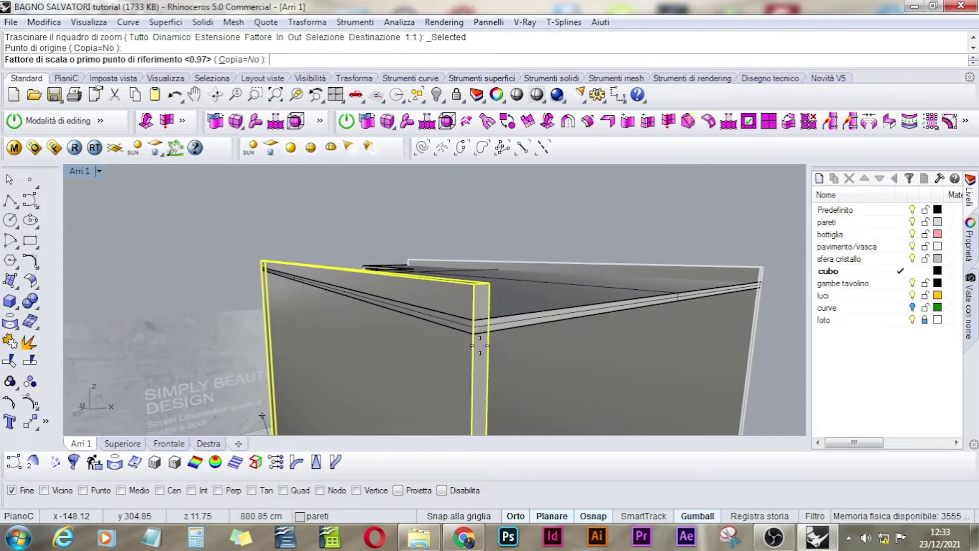
click(483, 306)
click(485, 328)
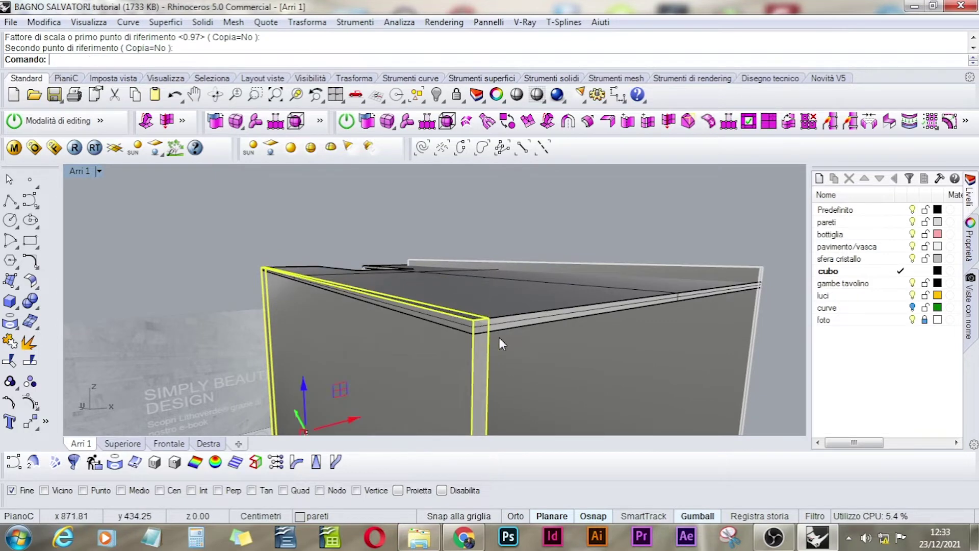
Scale the right side wall vertically with Scale 1D from its bottom front corner so its top aligns with the ceiling.
right_drag(721, 354, 604, 195)
click(613, 378)
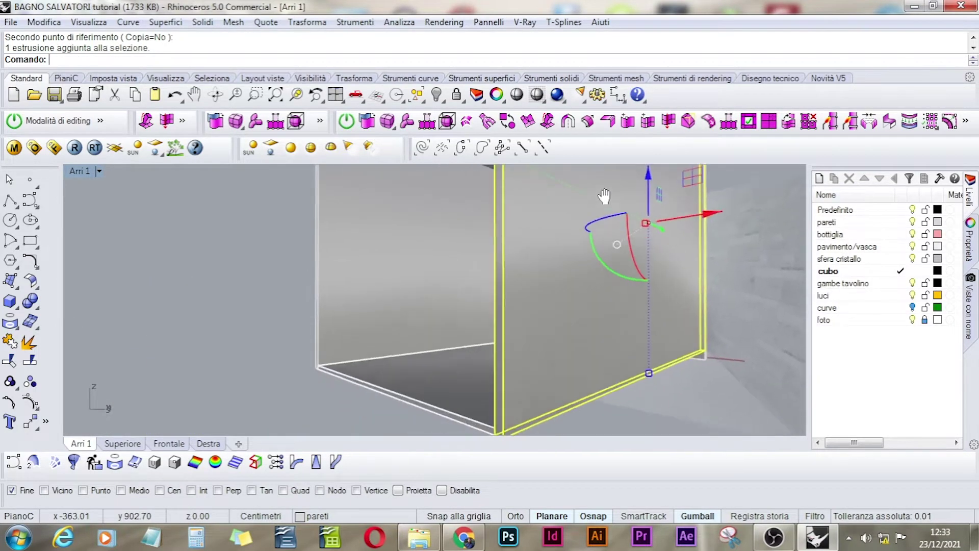
right_click(586, 404)
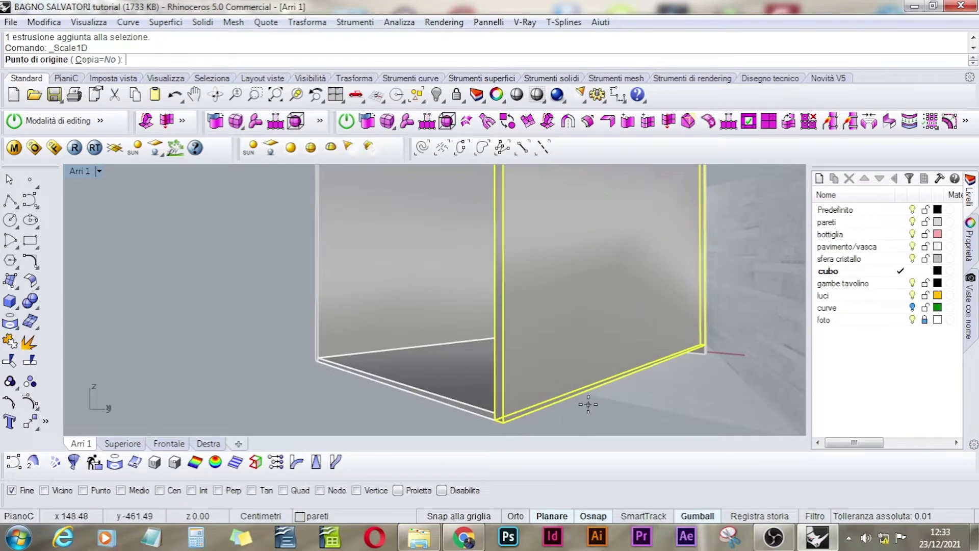
click(503, 421)
right_drag(518, 266, 507, 332)
click(581, 200)
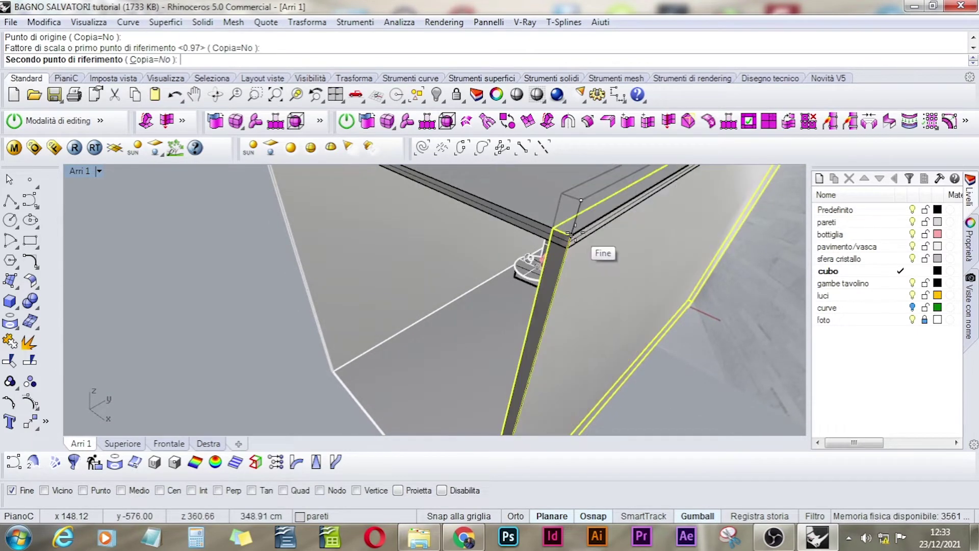
click(570, 234)
key(Escape)
Check the adjusted room from outside and save the model file.
scroll(566, 320, down, 5)
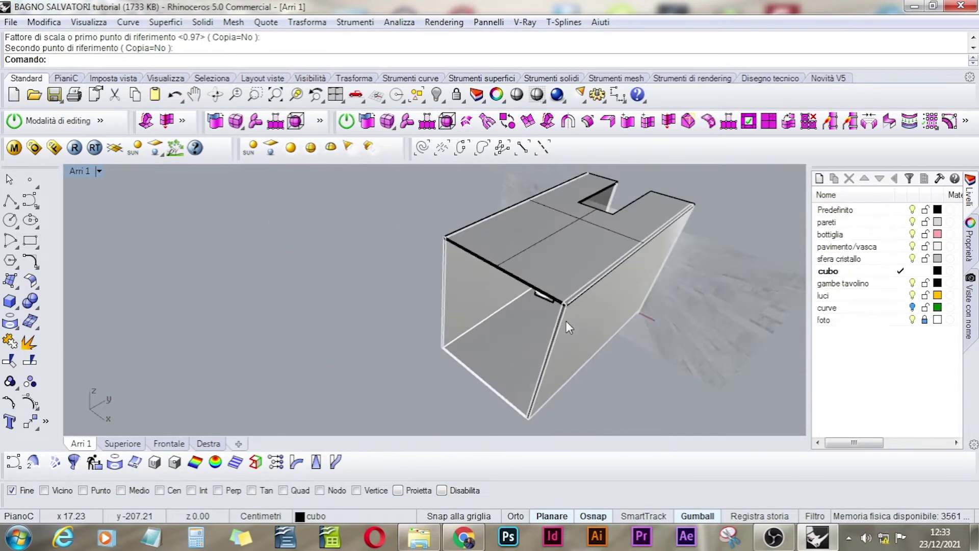
right_drag(614, 292, 478, 292)
scroll(557, 271, down, 4)
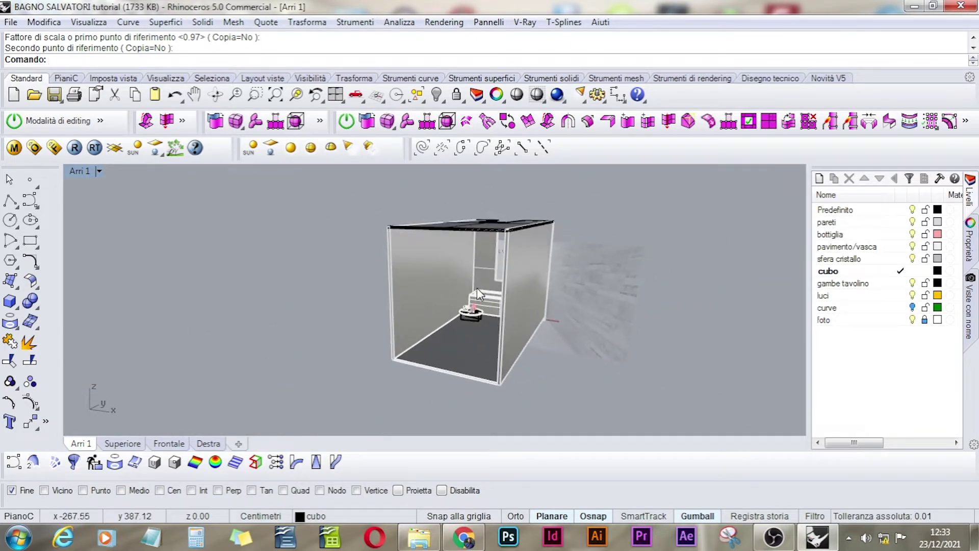
click(54, 95)
Draw a two-point circle in the front view across the horizontal diameter of the leftmost wall tap in the reference photo.
click(167, 443)
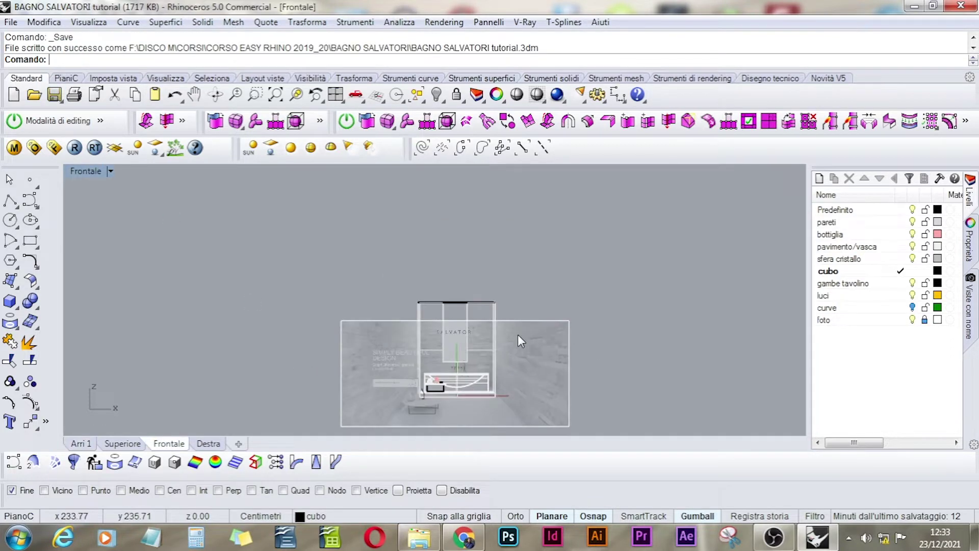
scroll(441, 353, up, 5)
right_drag(519, 399, 579, 295)
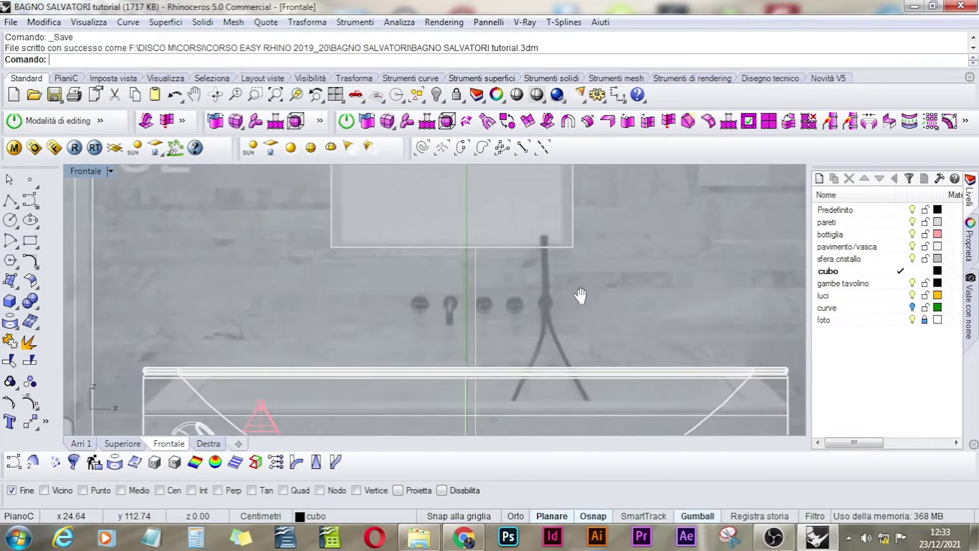
scroll(427, 317, up, 4)
scroll(512, 312, down, 2)
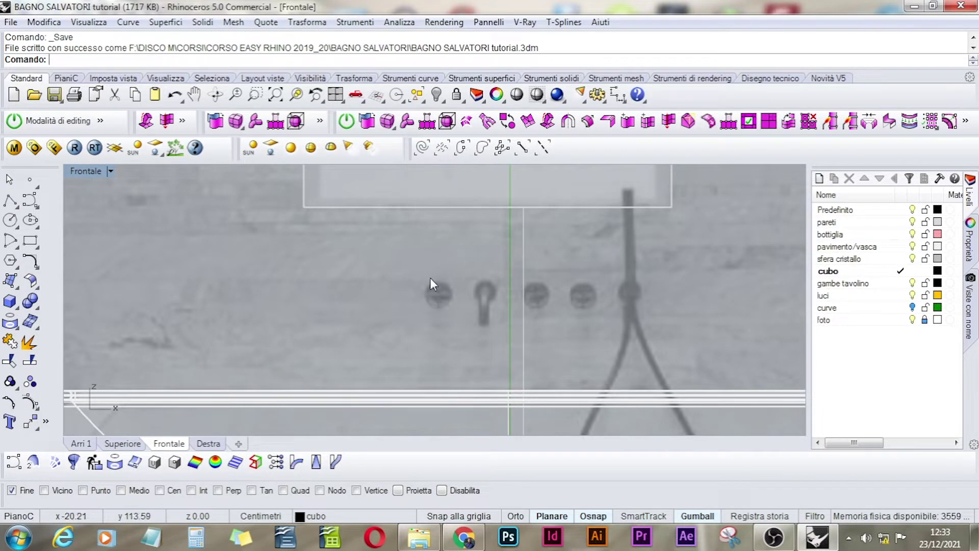
scroll(465, 314, up, 2)
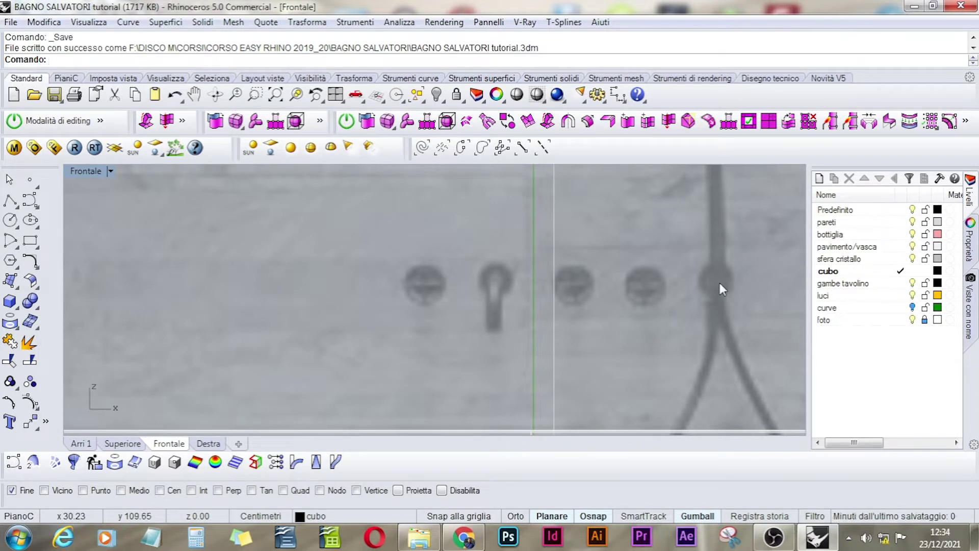
scroll(292, 253, up, 1)
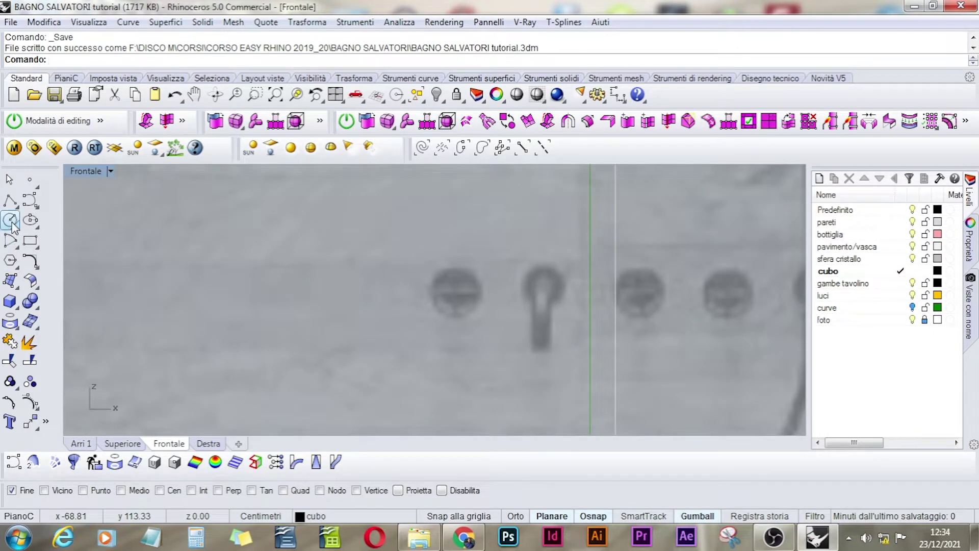
click(10, 219)
scroll(485, 311, up, 3)
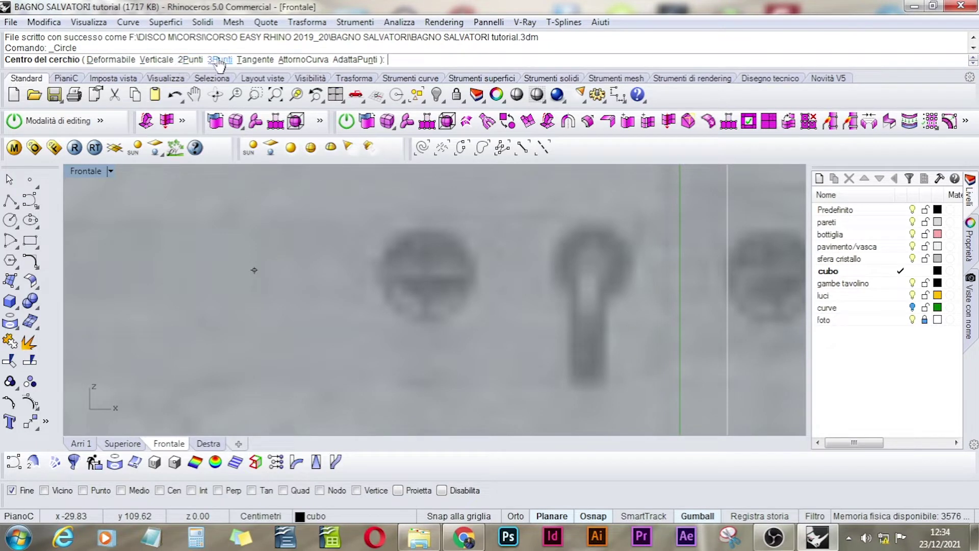
click(190, 59)
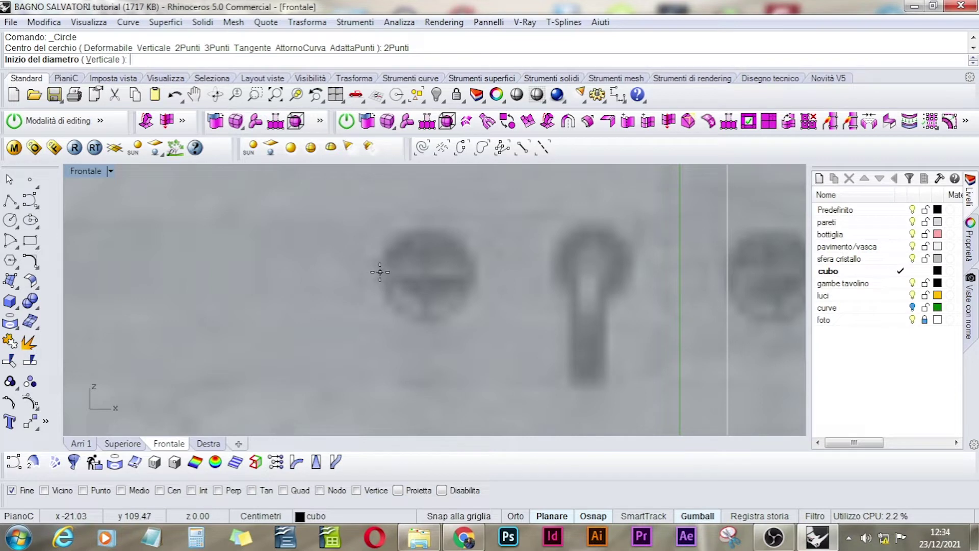
click(380, 272)
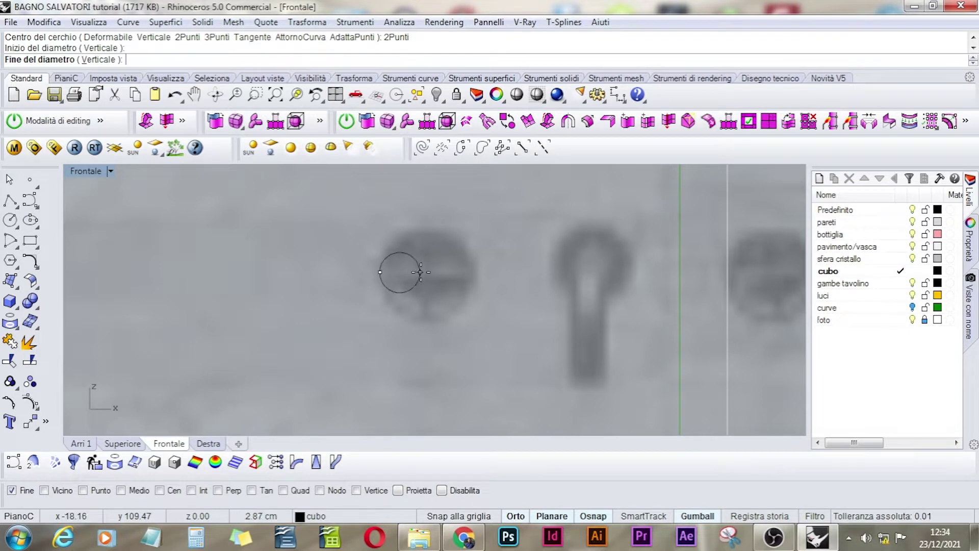
click(474, 271)
click(474, 284)
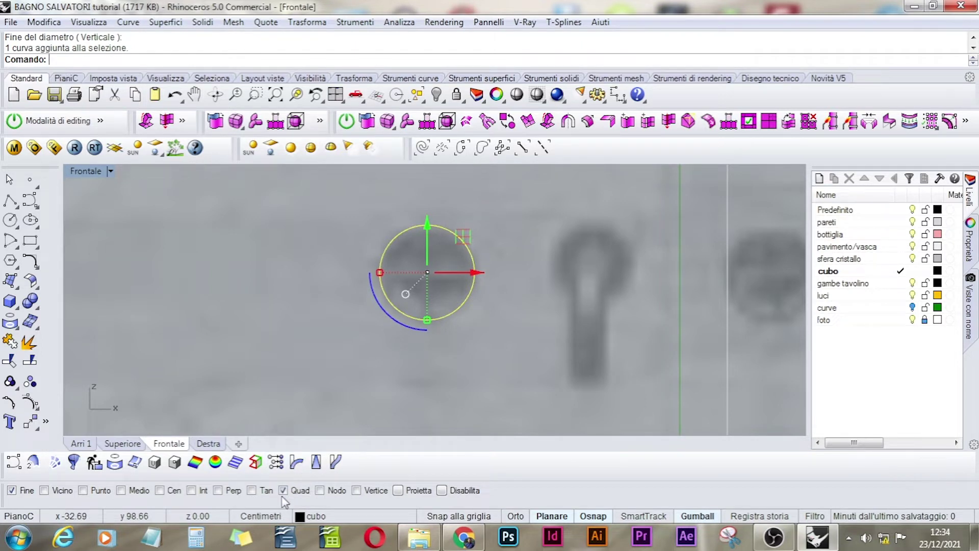
Draw an arc between the circle's left and right quadrants using the Quad snap, setting its start direction in the top view so it bulges backwards.
click(17, 248)
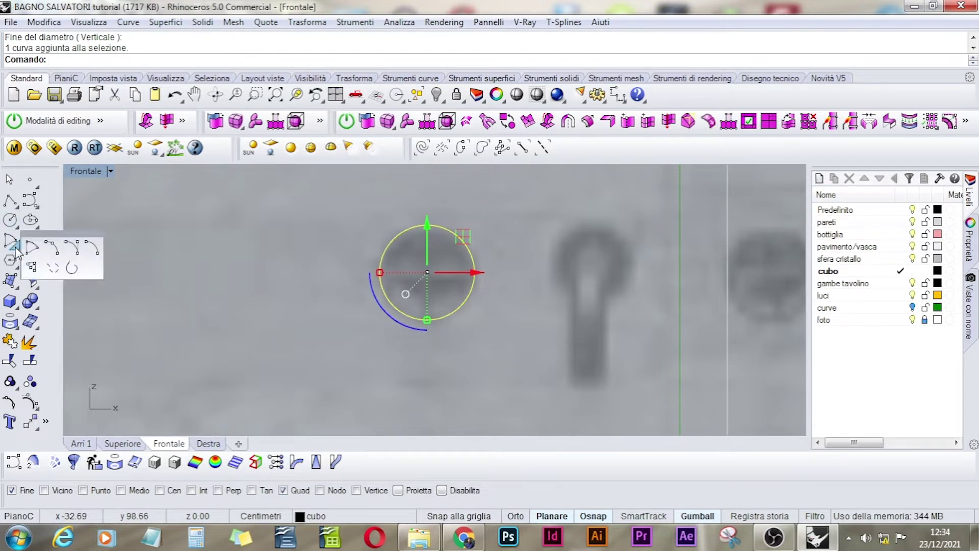
click(73, 248)
click(379, 272)
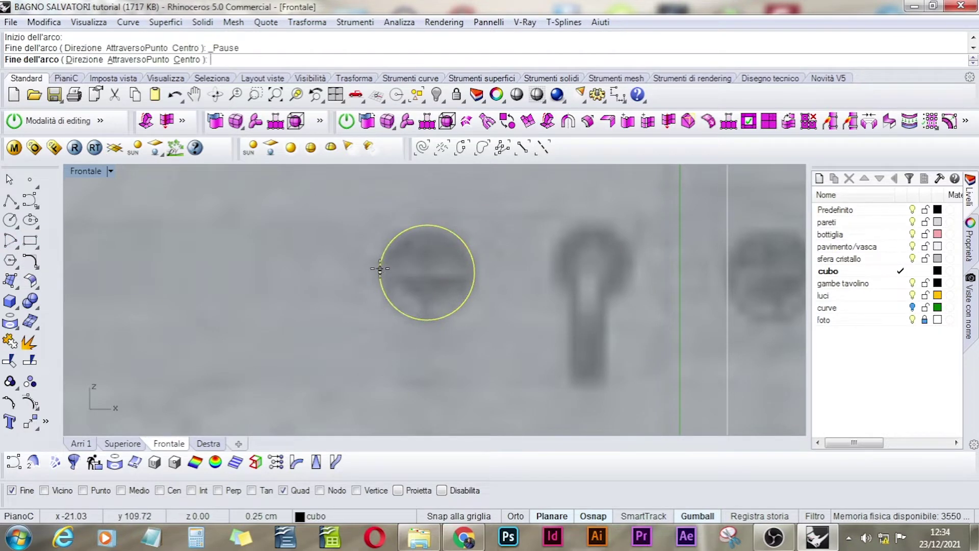
click(474, 272)
click(122, 443)
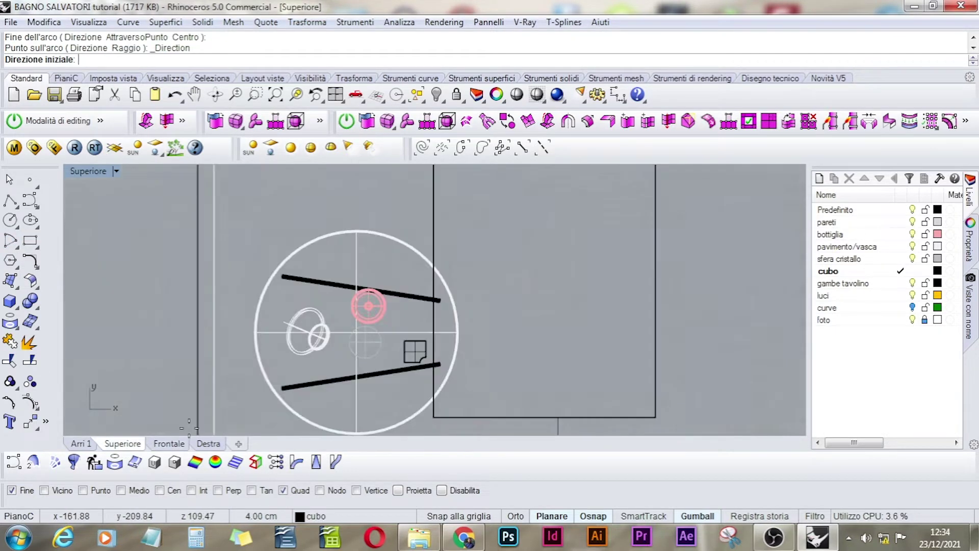
scroll(427, 341, down, 2)
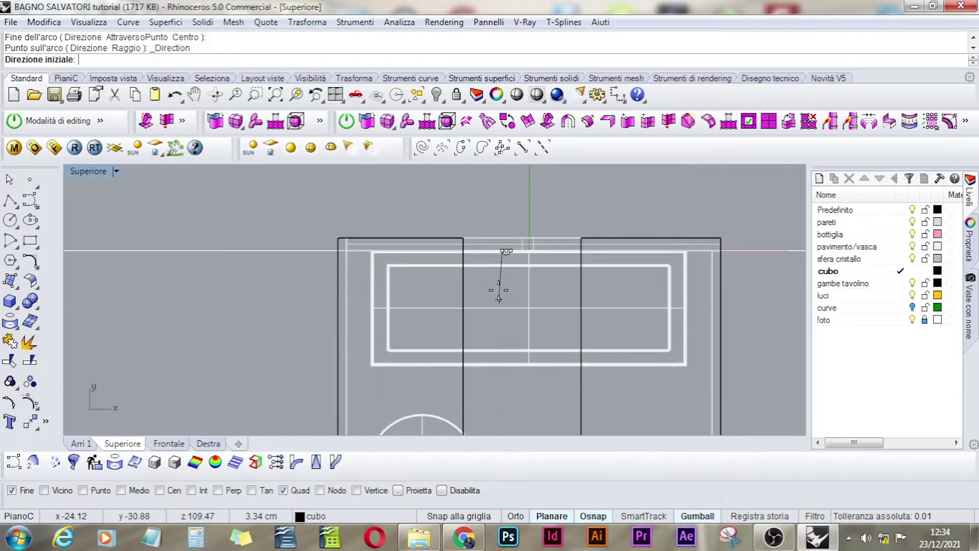
scroll(500, 275, up, 3)
scroll(520, 300, up, 5)
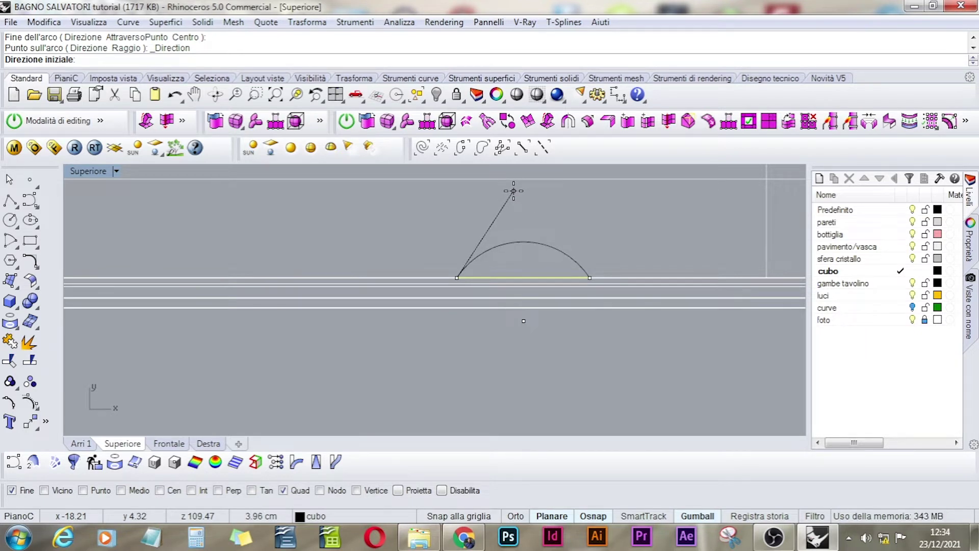
click(514, 191)
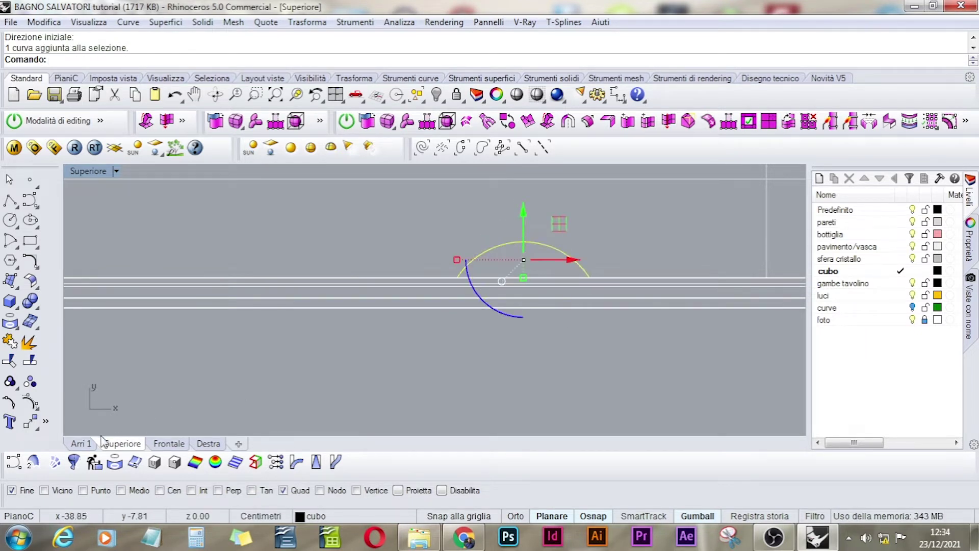
Isolate the circle and arc in the front view by hiding all other objects and the foto layer.
click(169, 445)
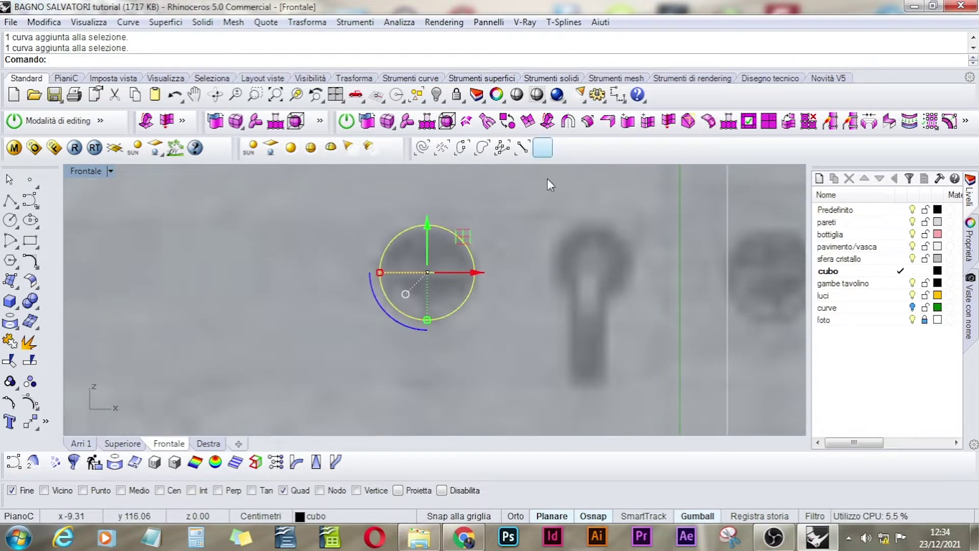
click(436, 94)
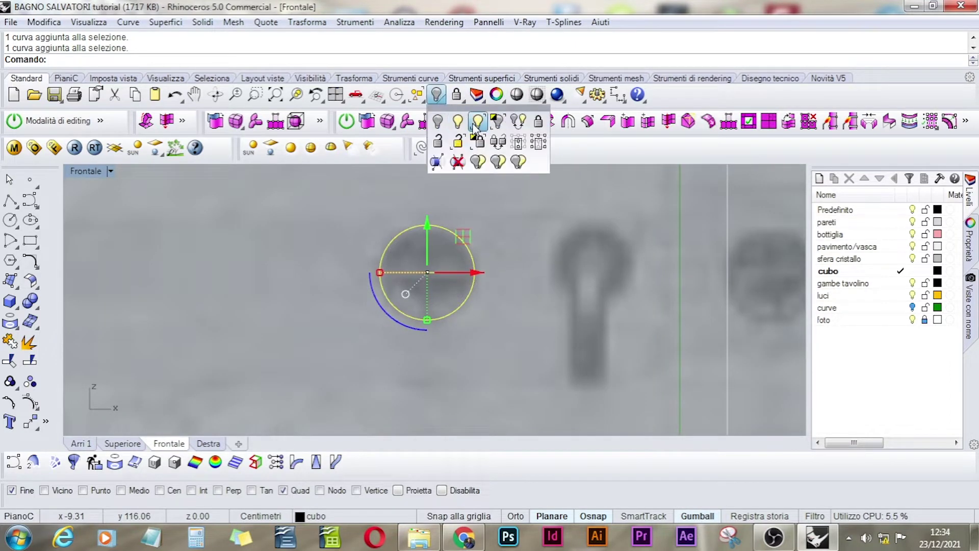
click(497, 121)
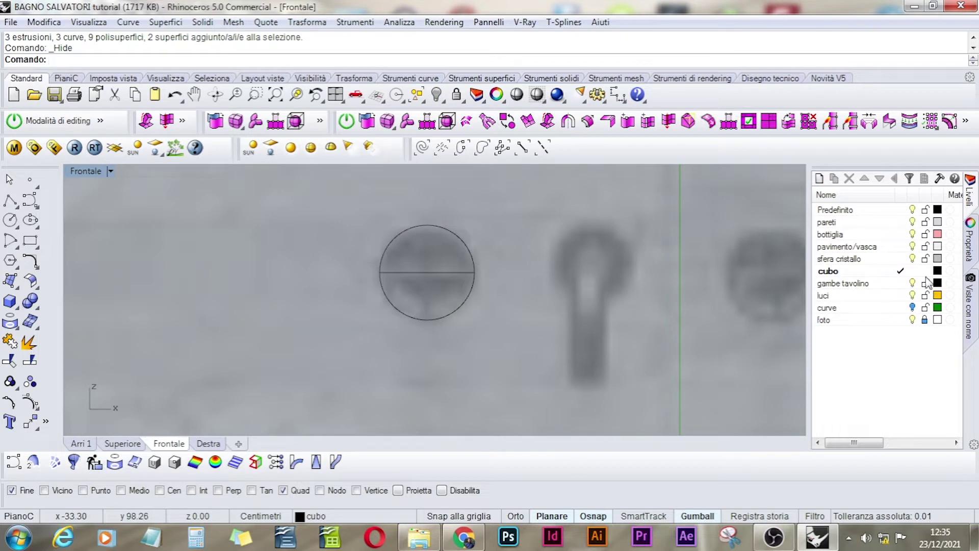
click(912, 320)
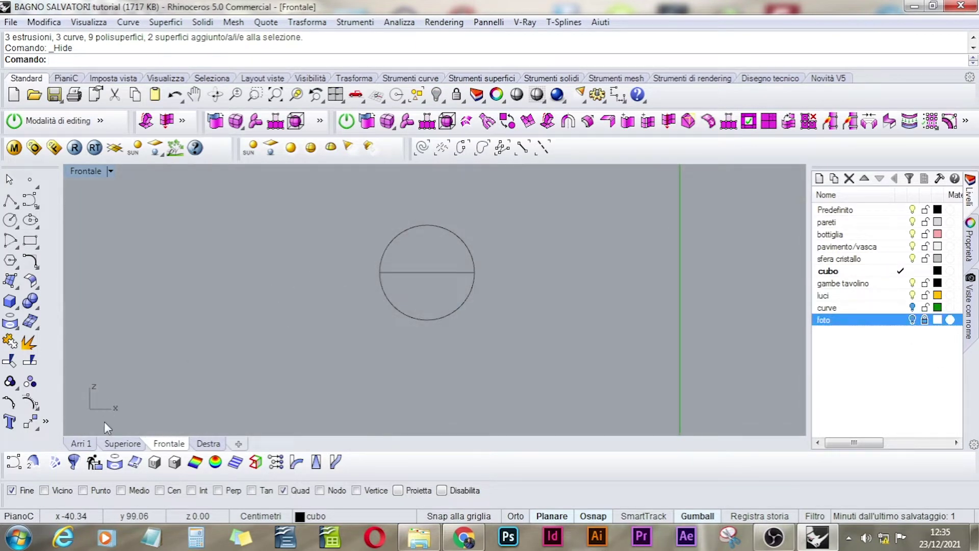
drag(345, 320, 346, 319)
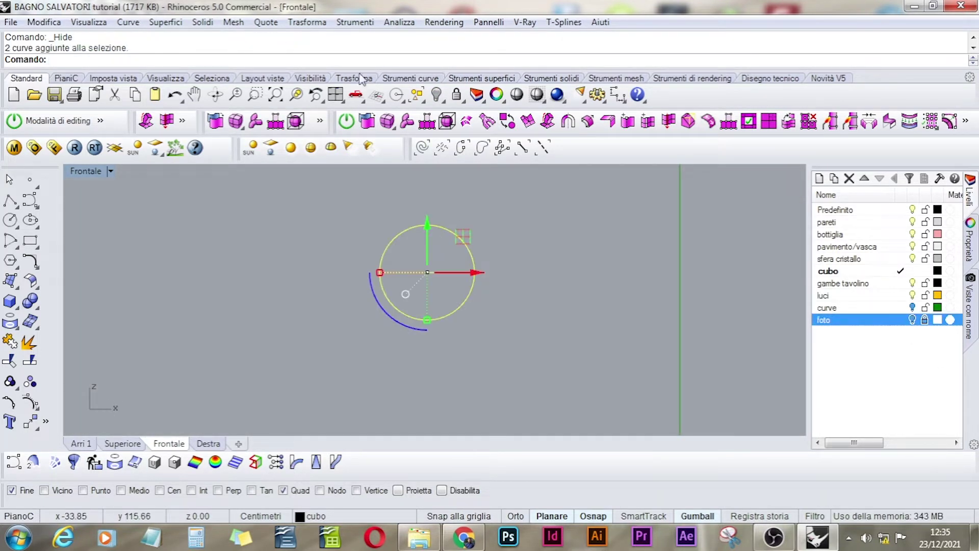
click(295, 95)
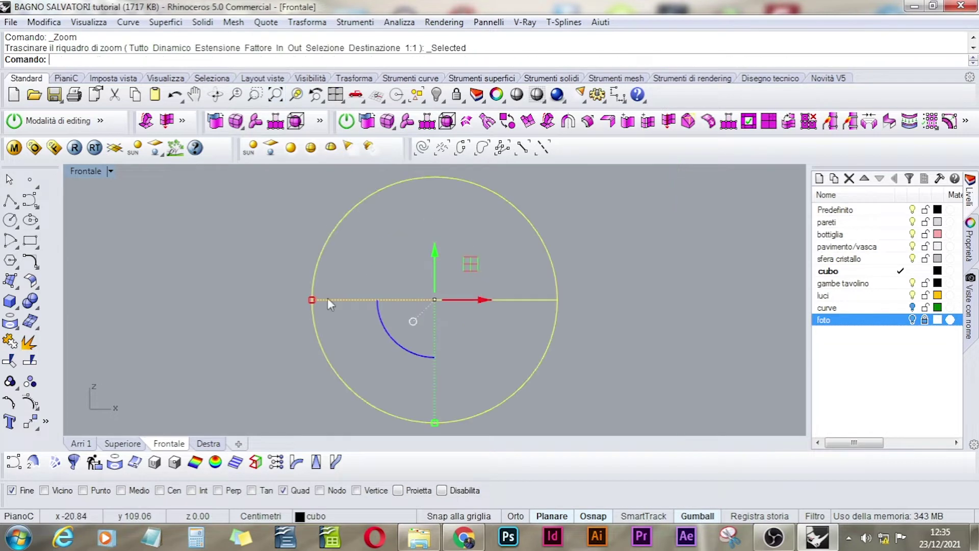
Duplicate the horizontal arc in place and rotate the copy 90 degrees in the front view so the two arcs cross inside the circle.
click(83, 443)
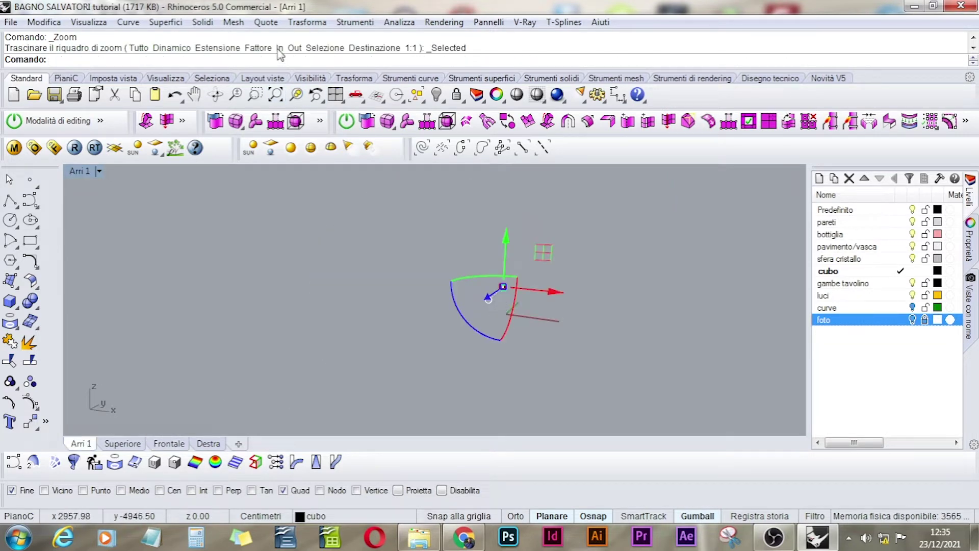
click(295, 95)
click(536, 308)
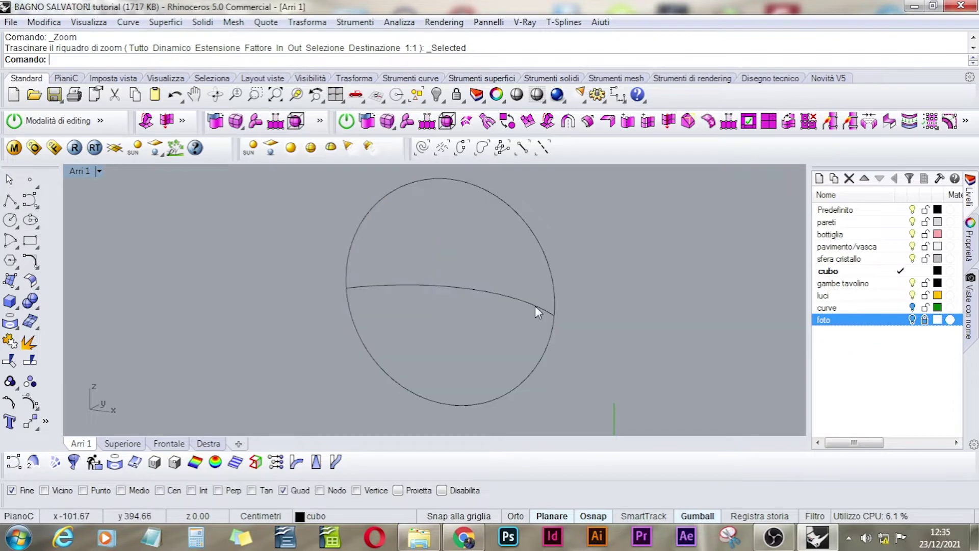
right_drag(536, 308, 582, 306)
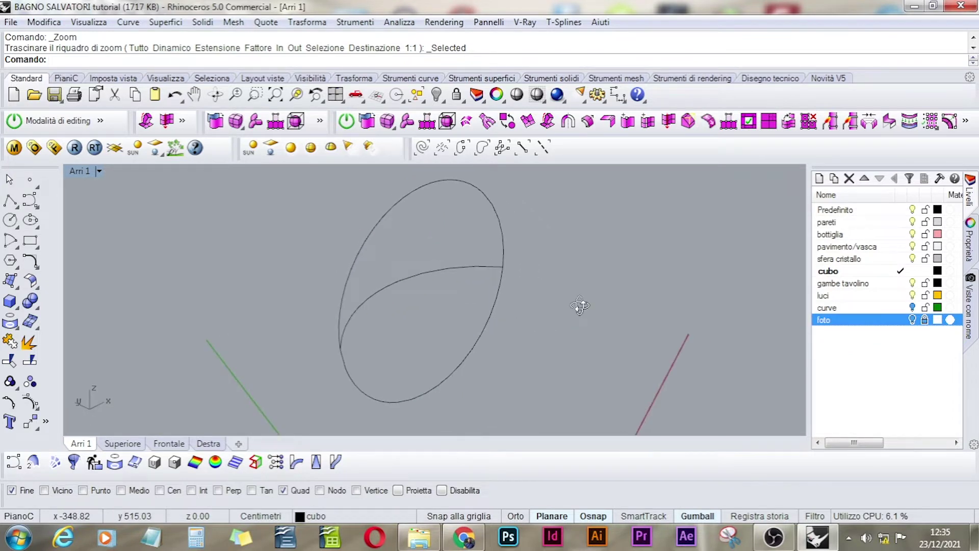
click(169, 443)
click(424, 301)
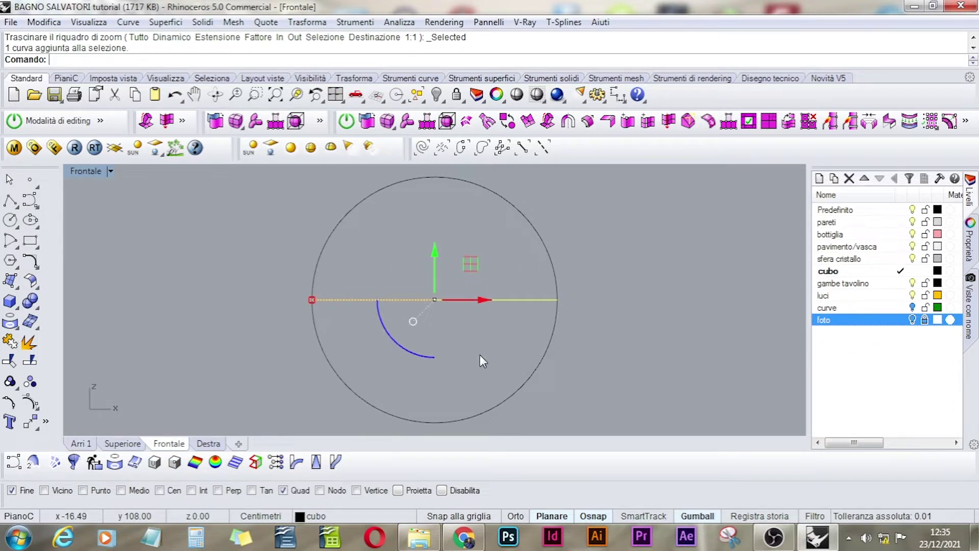
key(ctrl+c)
key(ctrl+v)
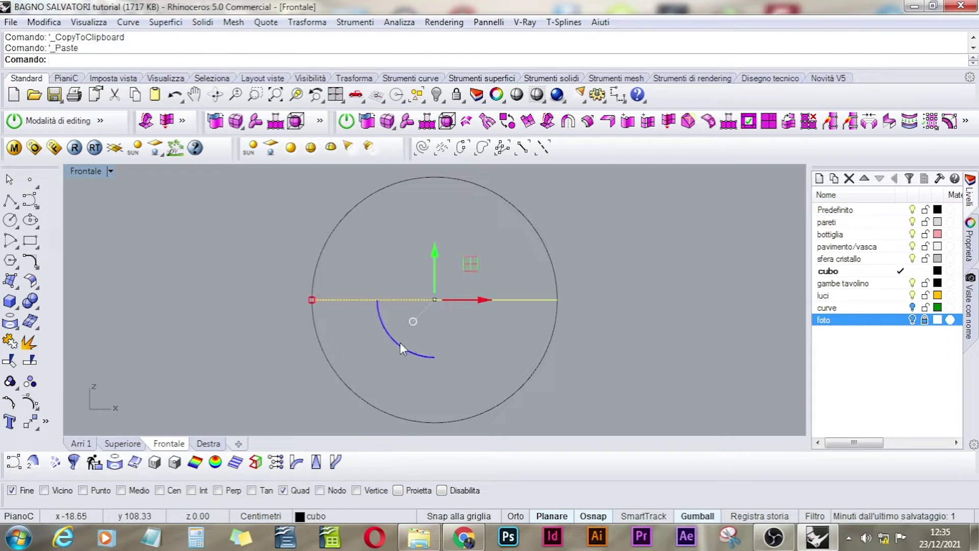
drag(385, 331, 440, 356)
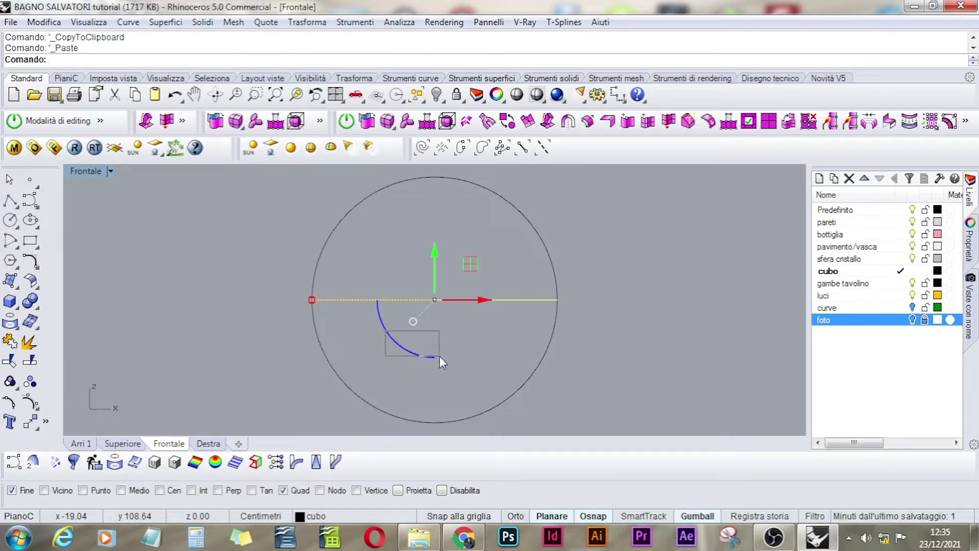
drag(384, 331, 462, 359)
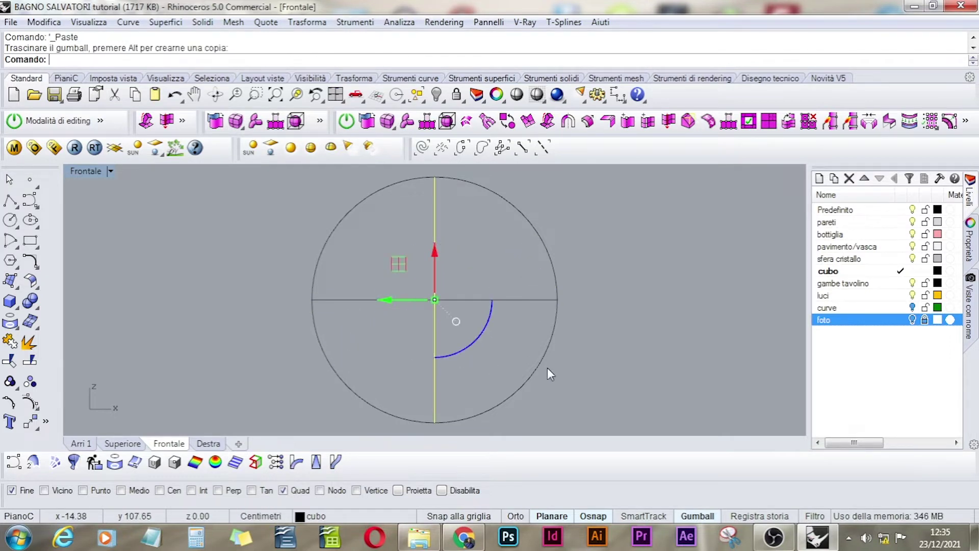
click(614, 366)
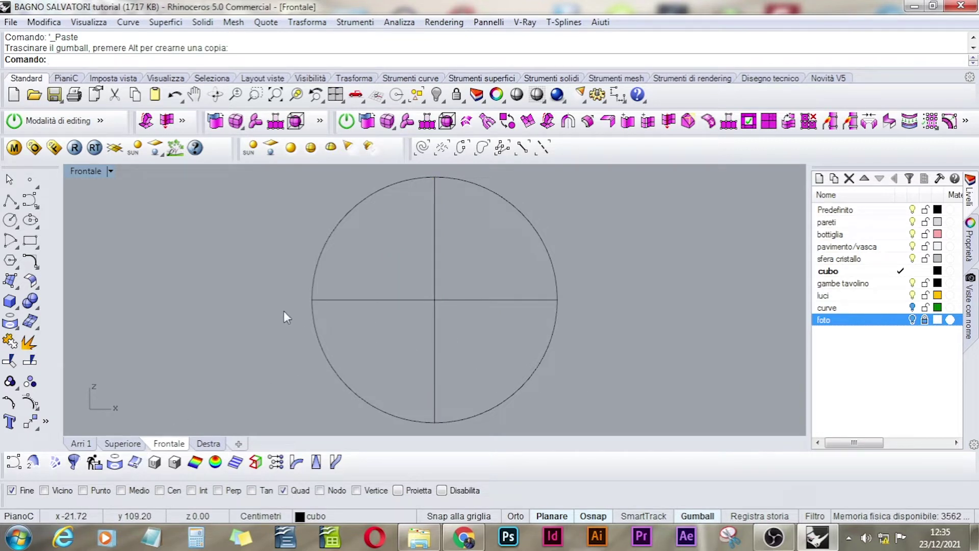
Trim away the lower half of the vertical arc using the horizontal arc as the cutting object.
click(8, 363)
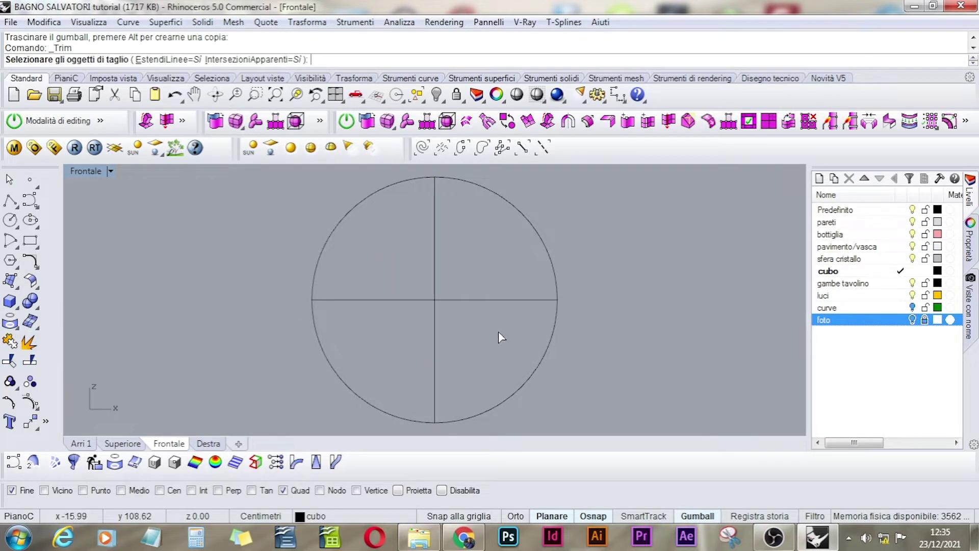
click(499, 301)
key(Return)
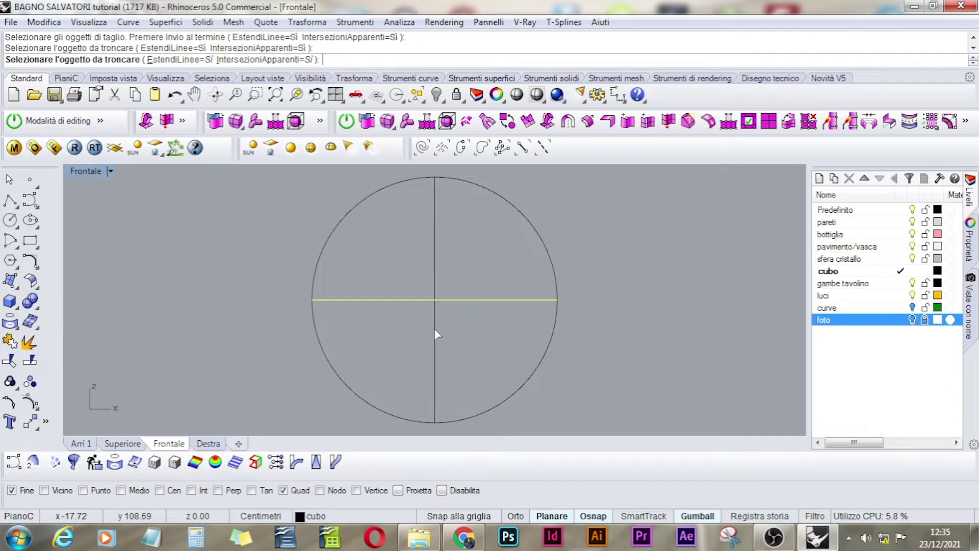
click(434, 336)
key(Return)
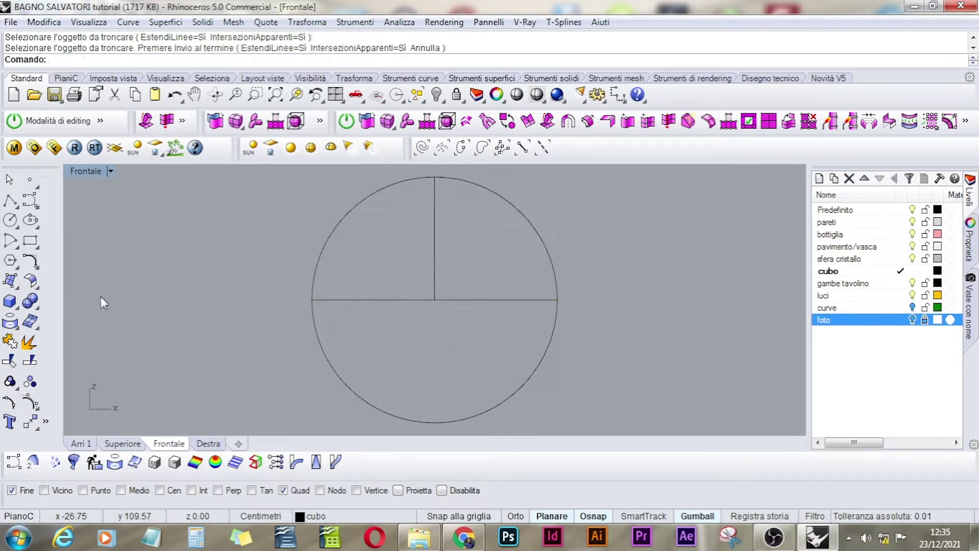
Split the horizontal arc at the circle's centre using the remaining upper vertical arc as the cutting object.
click(29, 360)
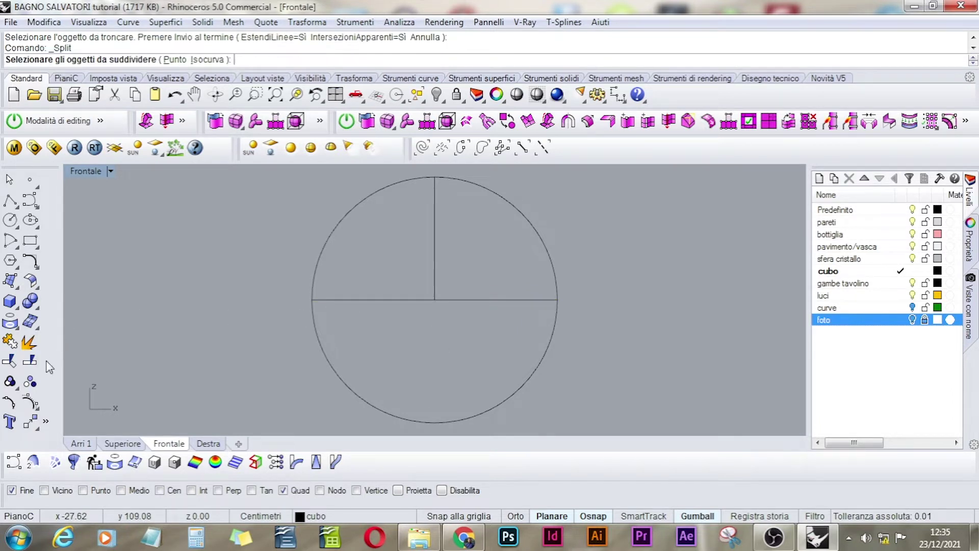
click(489, 299)
key(Return)
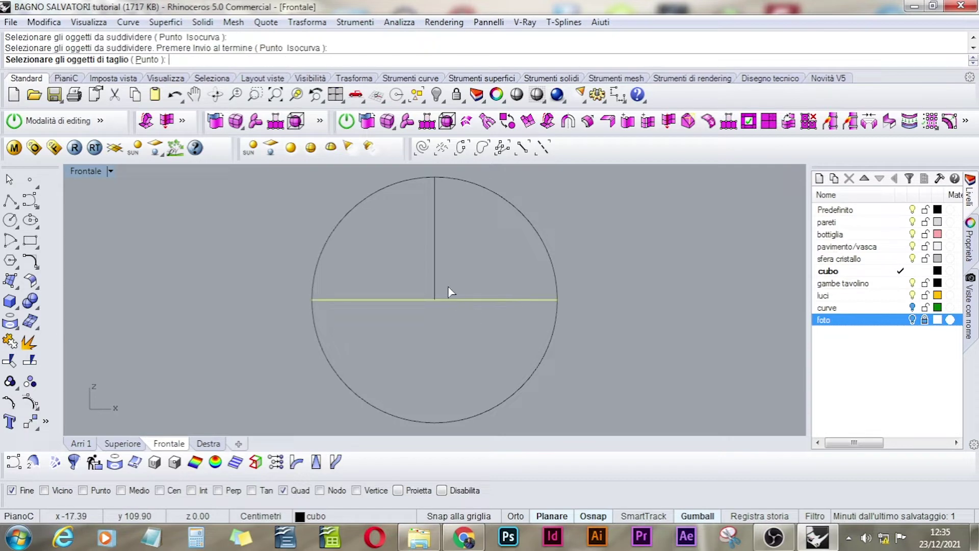
click(435, 255)
key(Return)
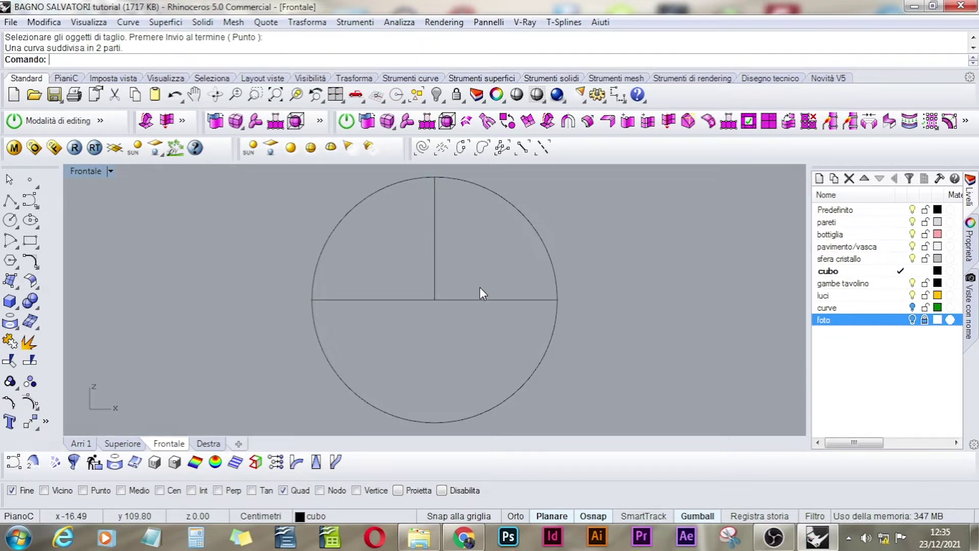
Build a domed surface from the network of the circle, both horizontal arc halves and the vertical arc, with preview on and edge A set to Posizione.
click(470, 300)
click(396, 299)
click(79, 443)
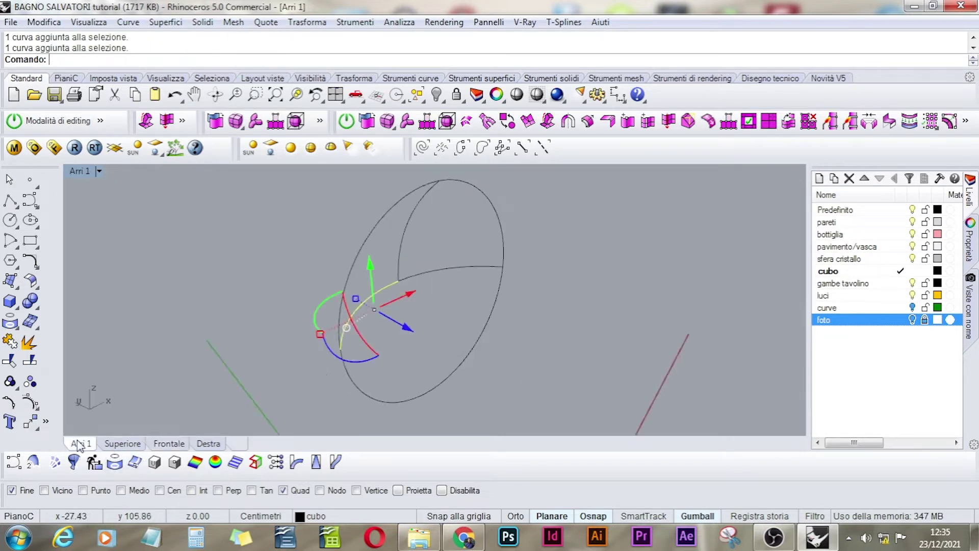
key(Escape)
right_drag(563, 307, 472, 291)
right_drag(208, 279, 212, 280)
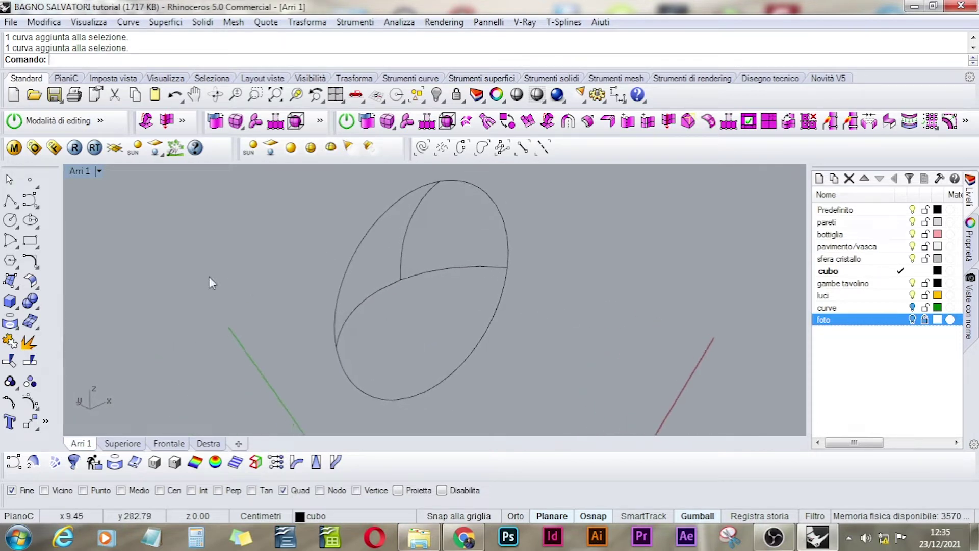
click(18, 288)
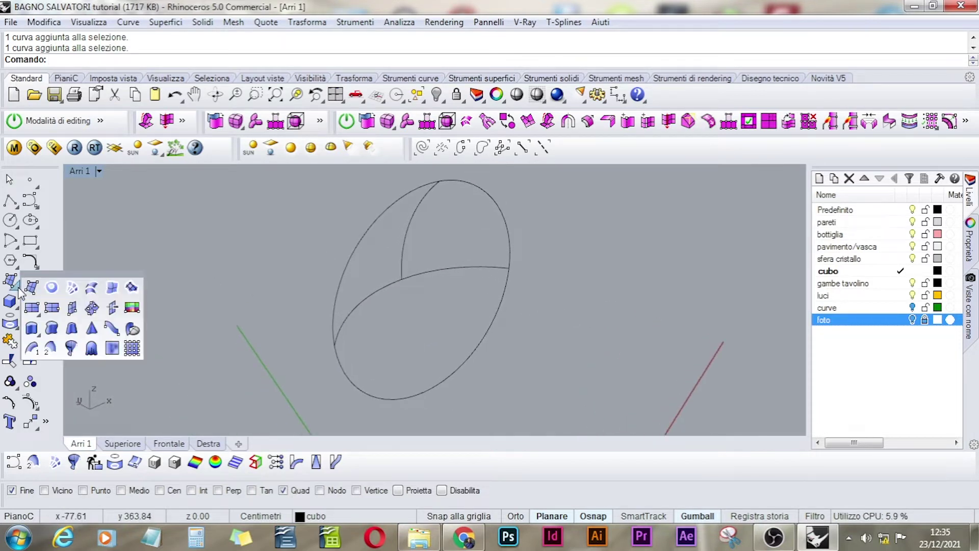
click(72, 288)
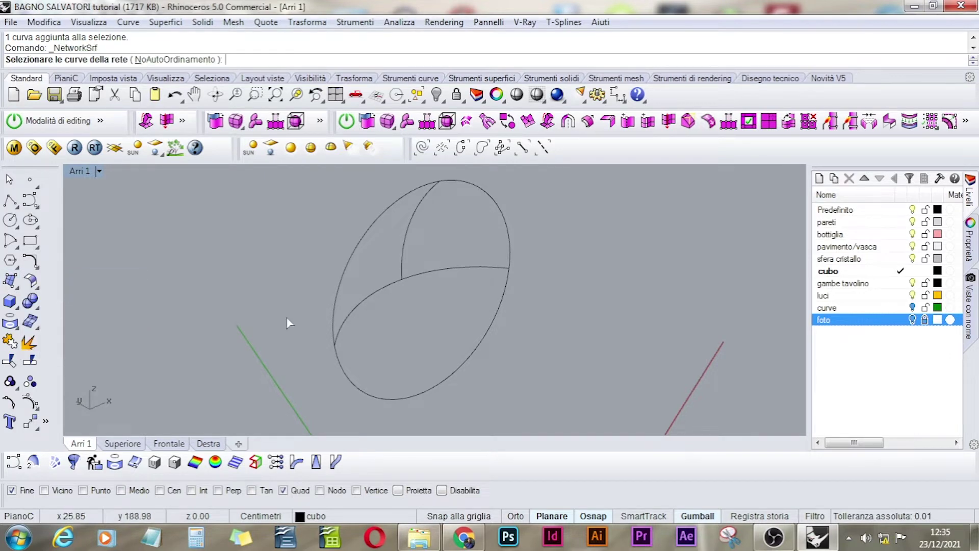
click(394, 285)
click(421, 277)
click(401, 245)
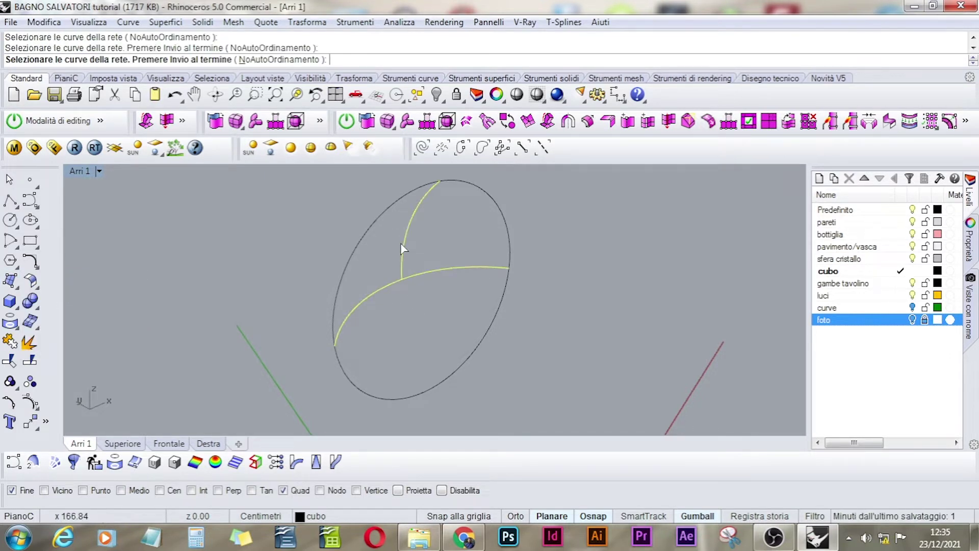
click(387, 215)
right_click(557, 265)
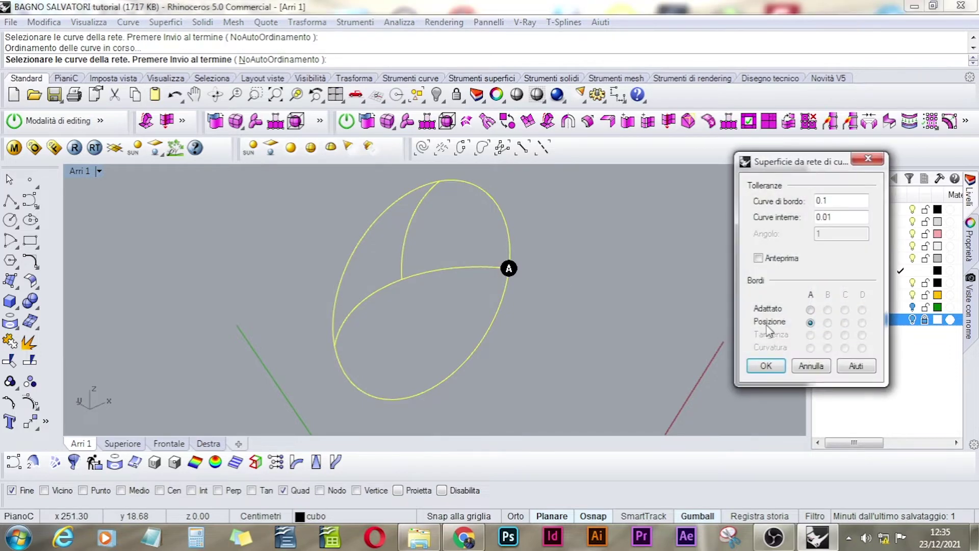
click(759, 258)
click(765, 365)
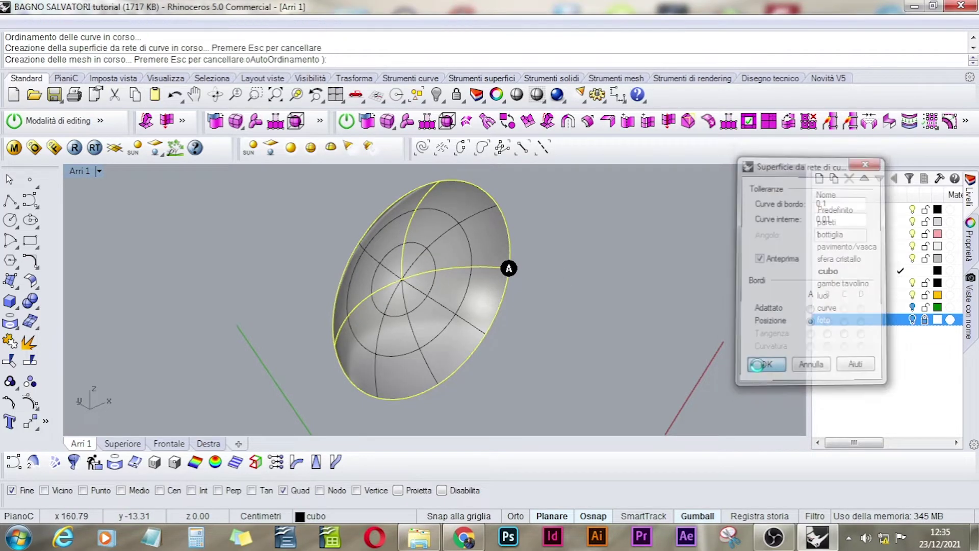
Extrude the dome's circular rim about 7.5 cm away from the dome as an open cylinder, with the Solido option set to No.
right_drag(512, 328, 568, 321)
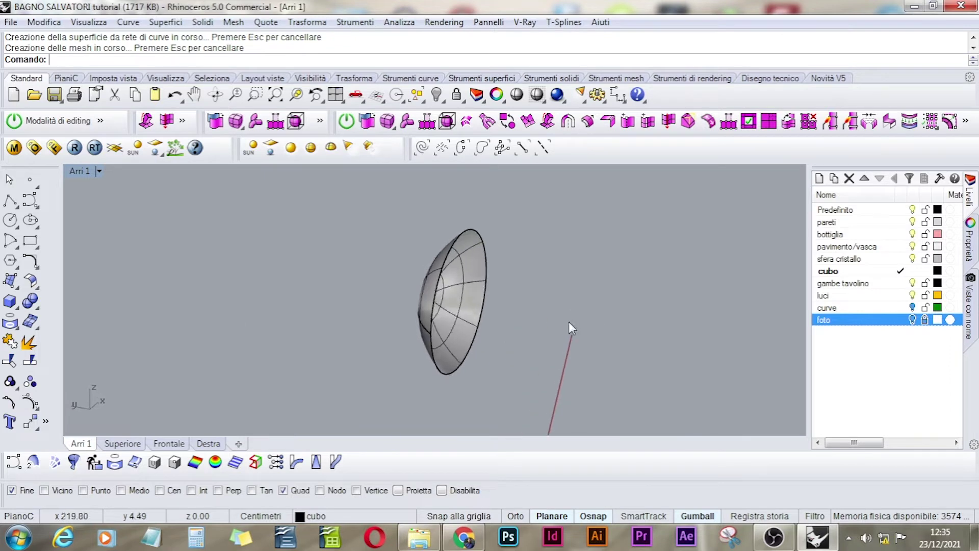
click(450, 250)
click(490, 288)
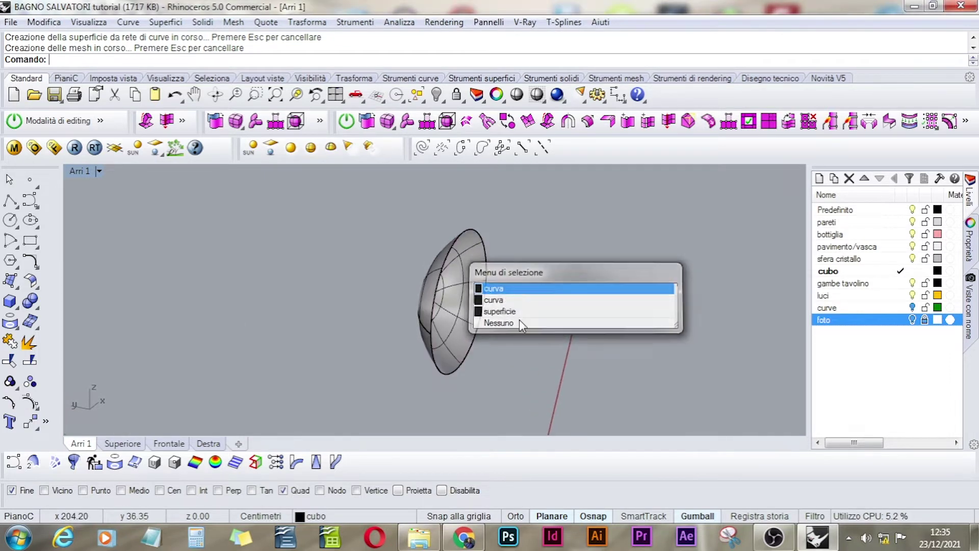
text(EstrudiCrv)
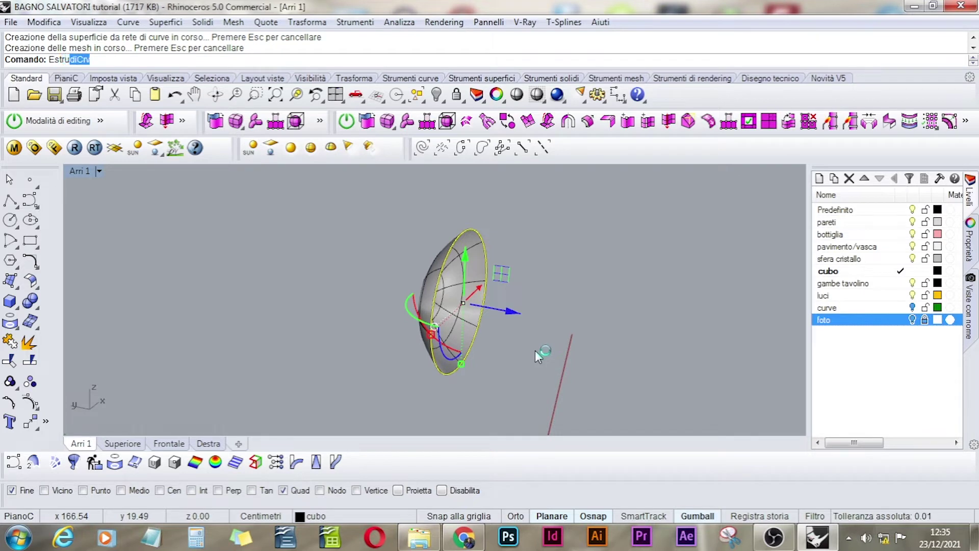
key(Return)
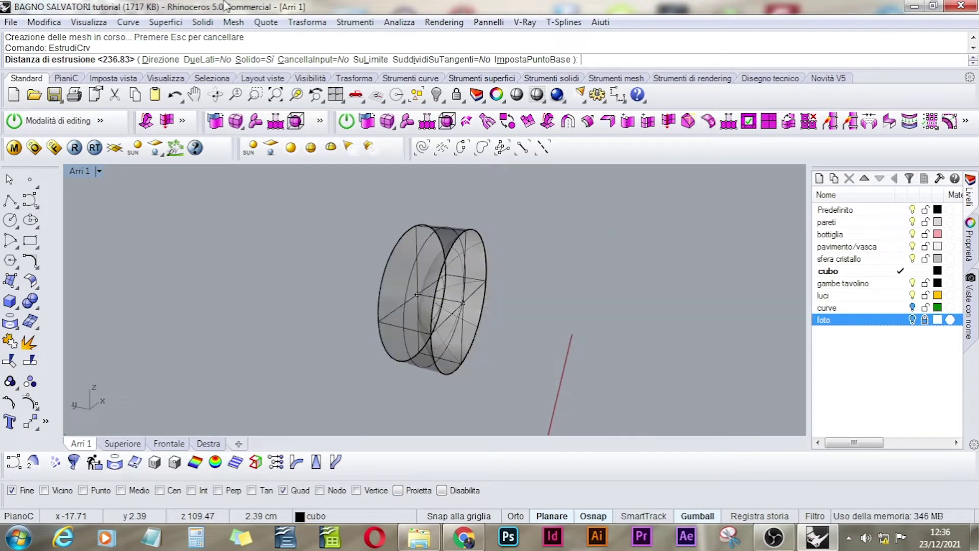
click(254, 60)
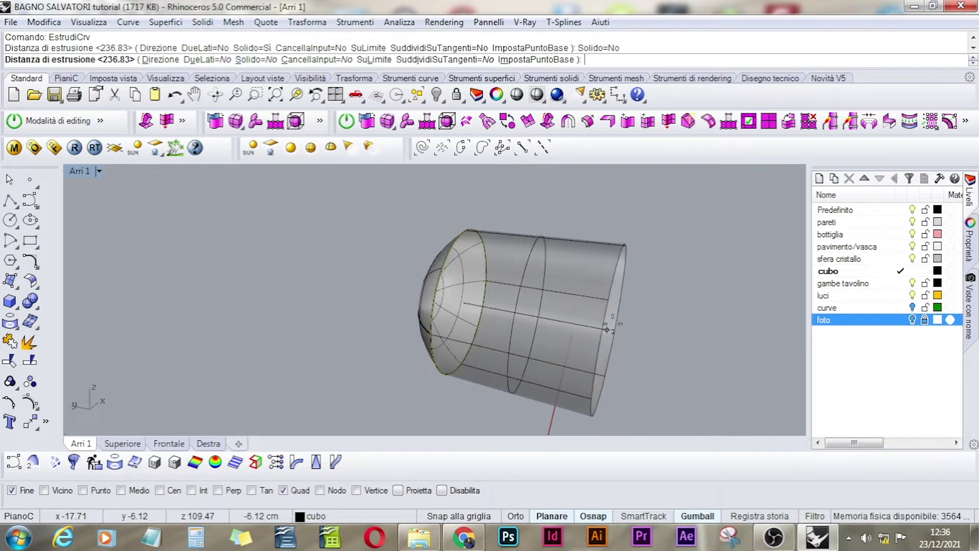
click(655, 338)
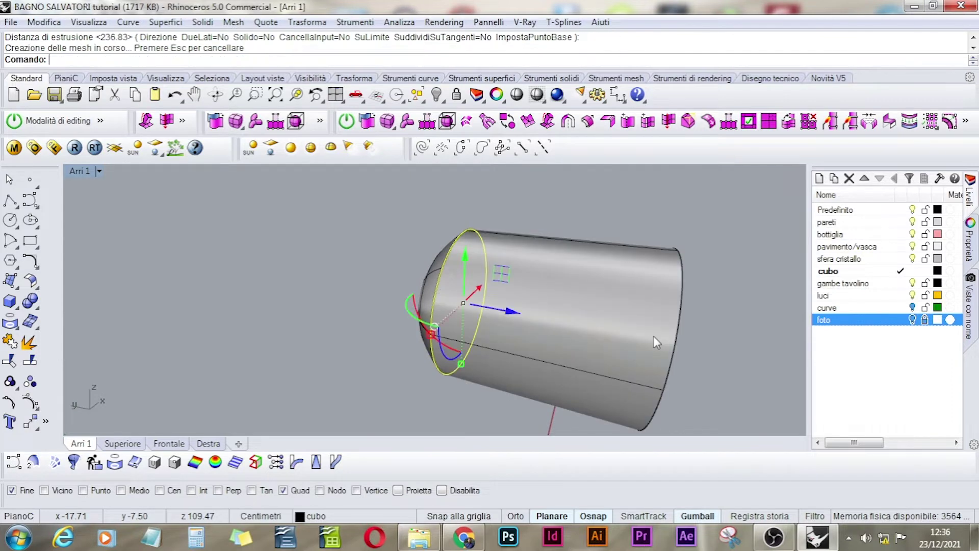
click(730, 354)
Close the open end of the cylinder with a planar surface built from its circular edge.
right_drag(648, 361, 581, 338)
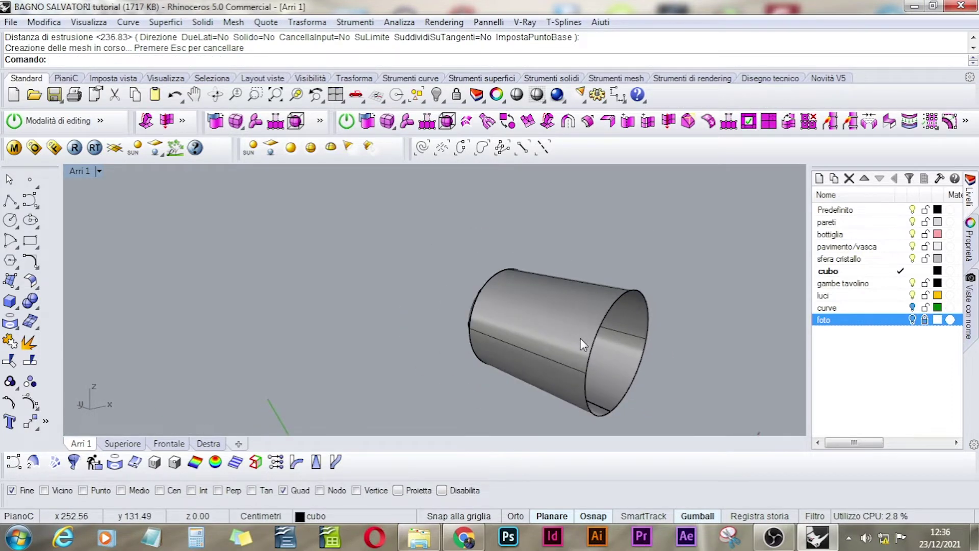
click(19, 294)
click(53, 291)
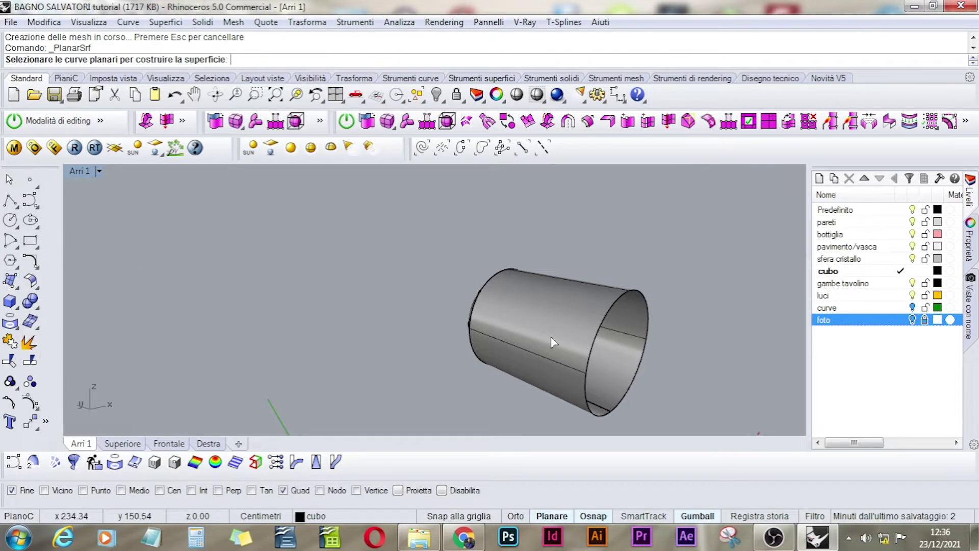
click(605, 324)
key(Return)
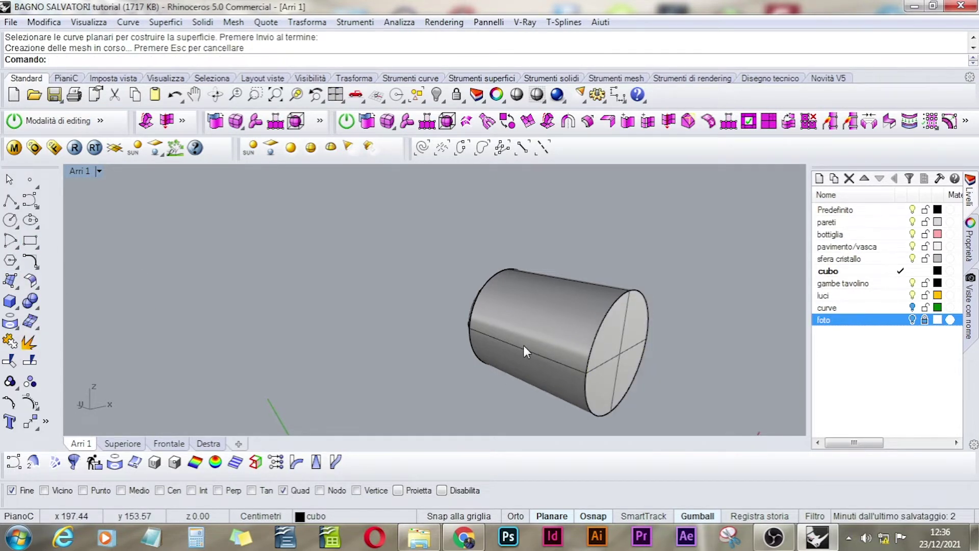
Join the dome, the cylinder wall and the flat end cap into one closed polysurface.
right_drag(526, 352, 451, 372)
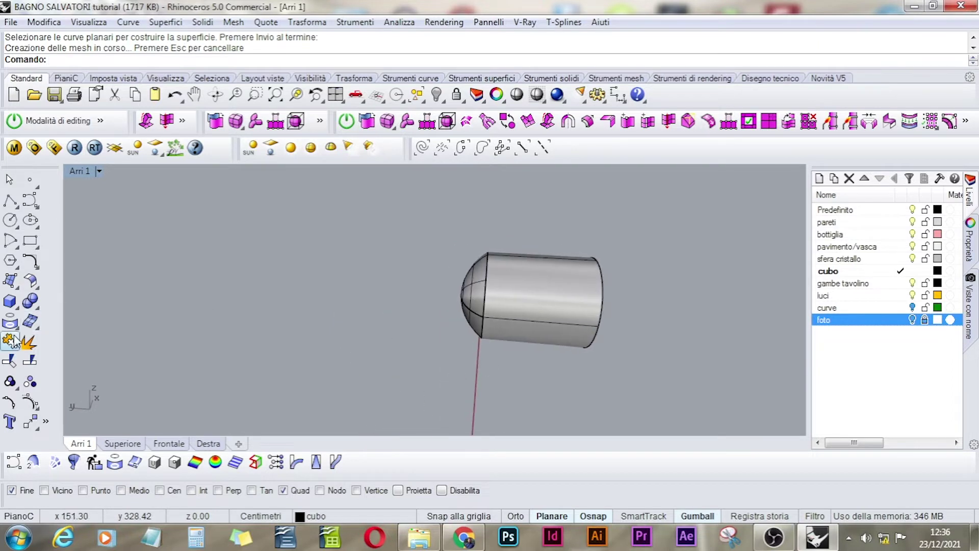
click(10, 340)
click(488, 292)
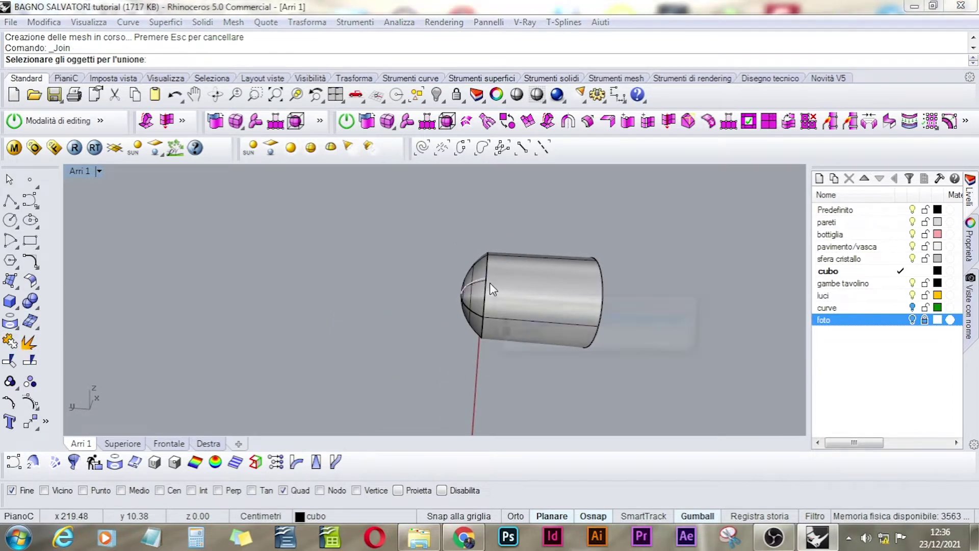
click(510, 332)
right_drag(639, 317, 641, 341)
right_click(641, 342)
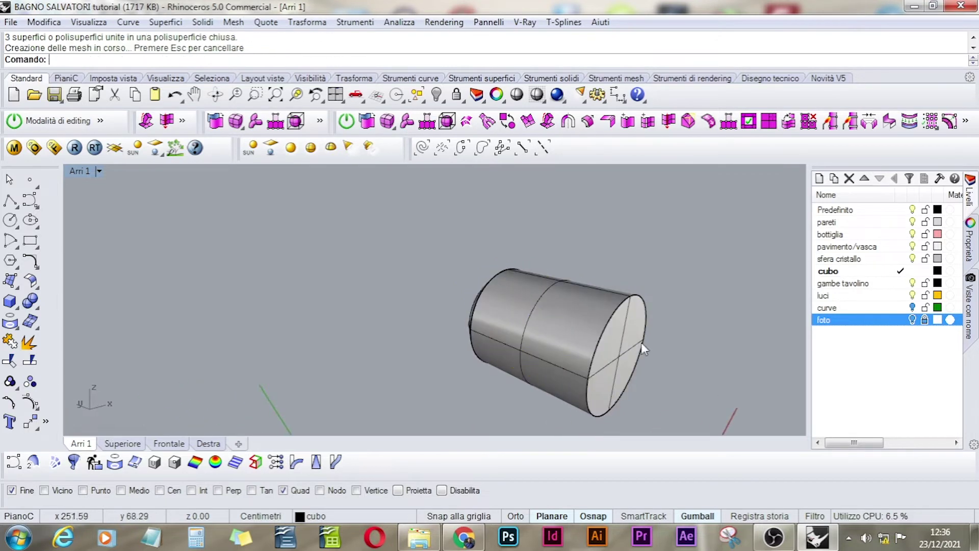
Copy the joined knob polysurface to the clipboard and clear the selection.
click(575, 326)
click(674, 386)
click(555, 336)
key(Escape)
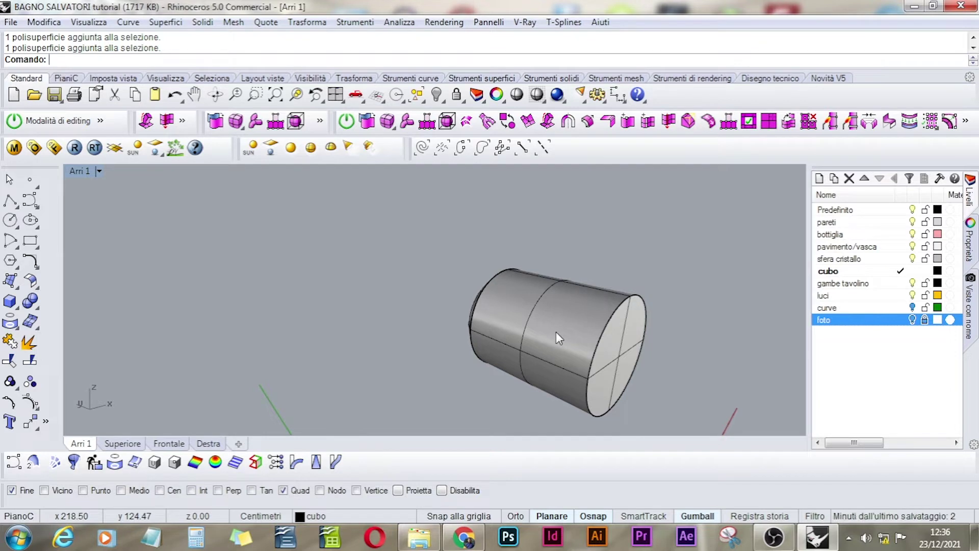
click(556, 331)
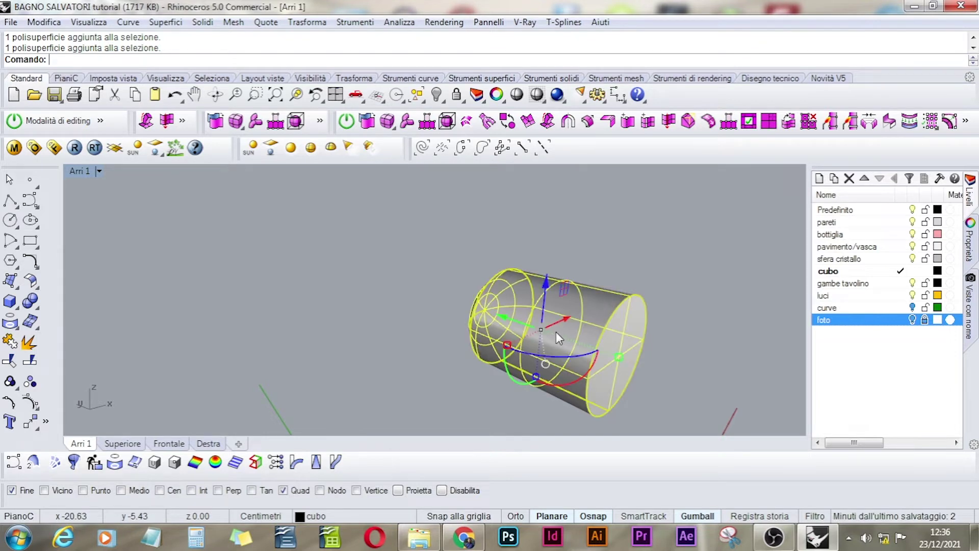
key(ctrl+c)
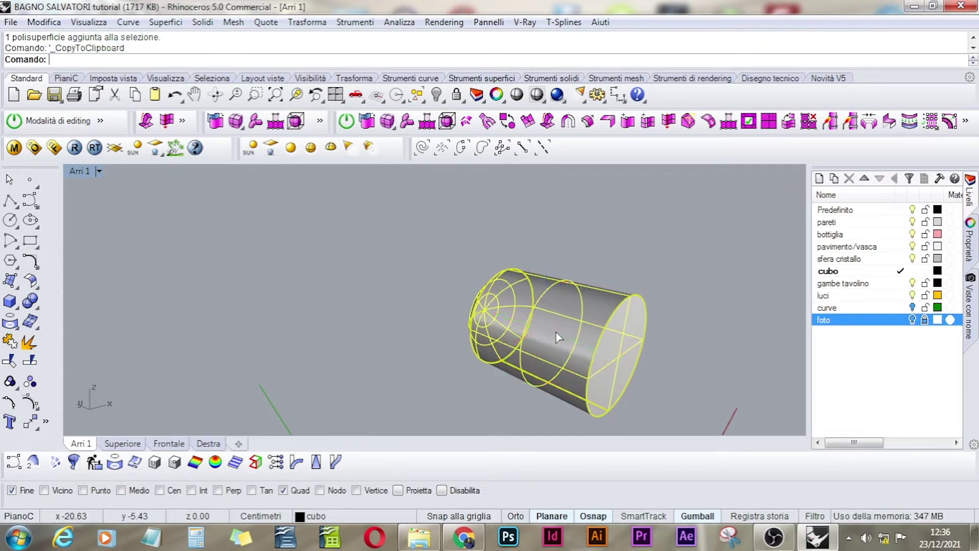
click(427, 381)
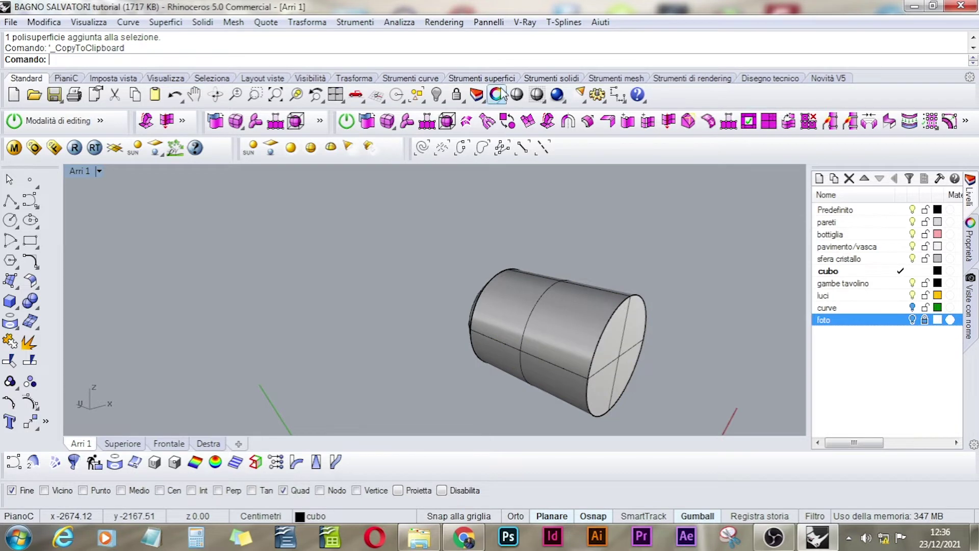
Show all hidden objects and, in the right view, move the knob slightly along positive Y so its domed end sits deeper in the wall.
click(436, 95)
scroll(562, 274, down, 2)
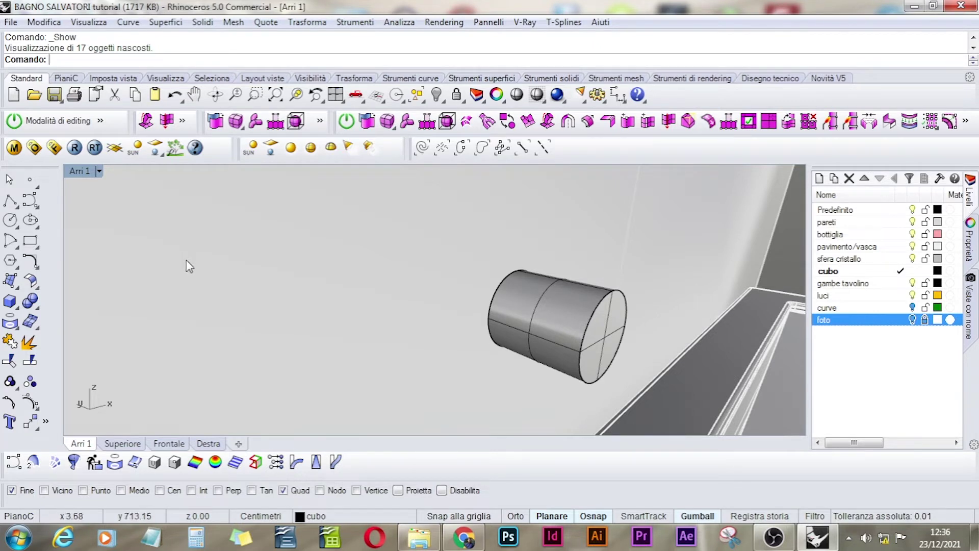
click(543, 319)
click(208, 443)
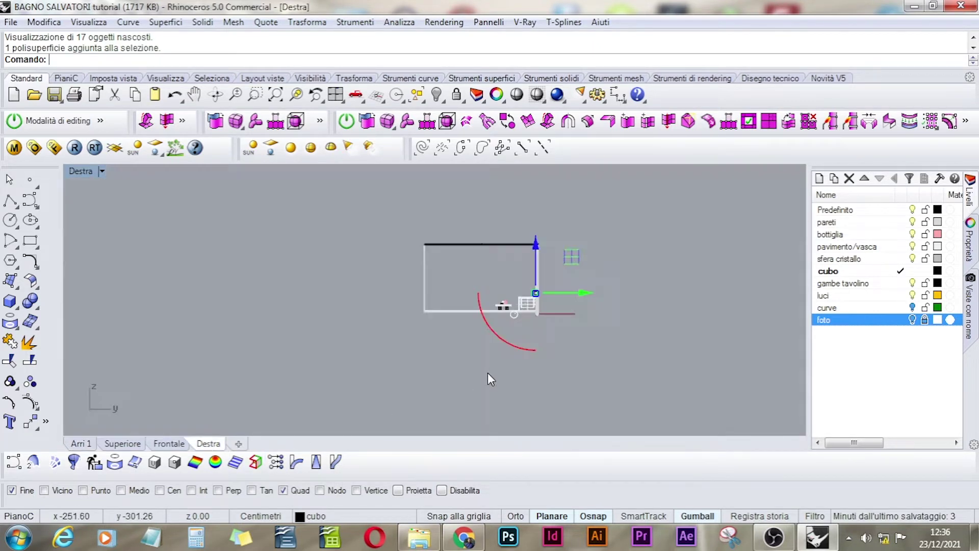
scroll(538, 287, up, 5)
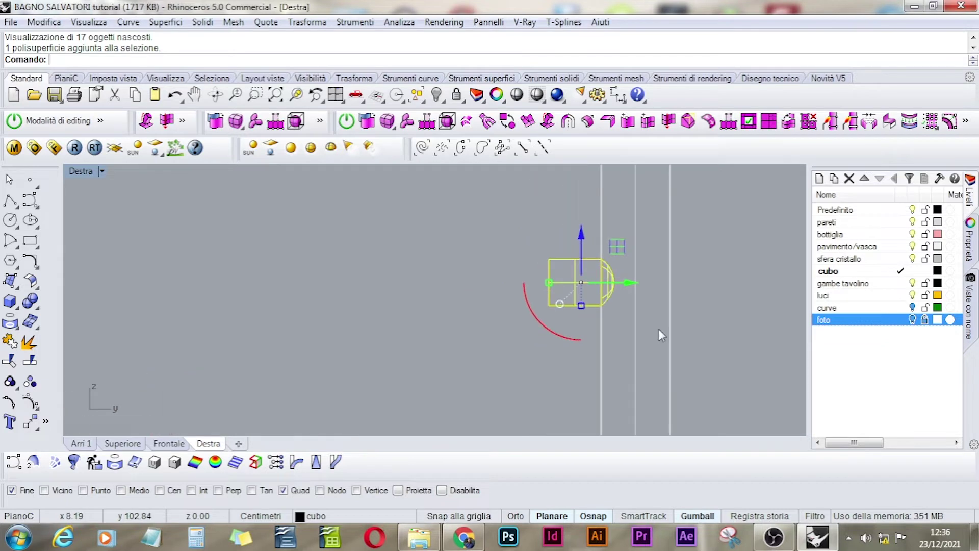
scroll(633, 281, up, 2)
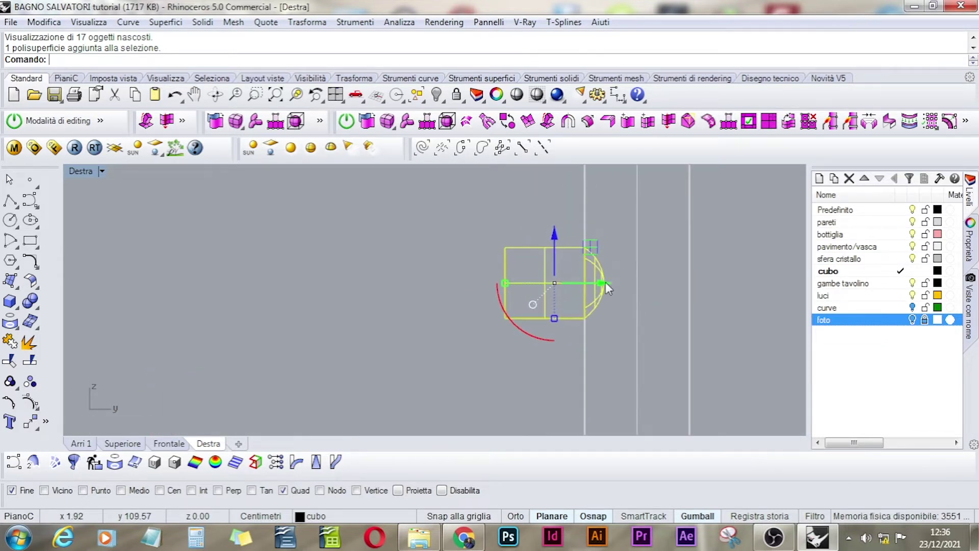
drag(607, 283, 610, 283)
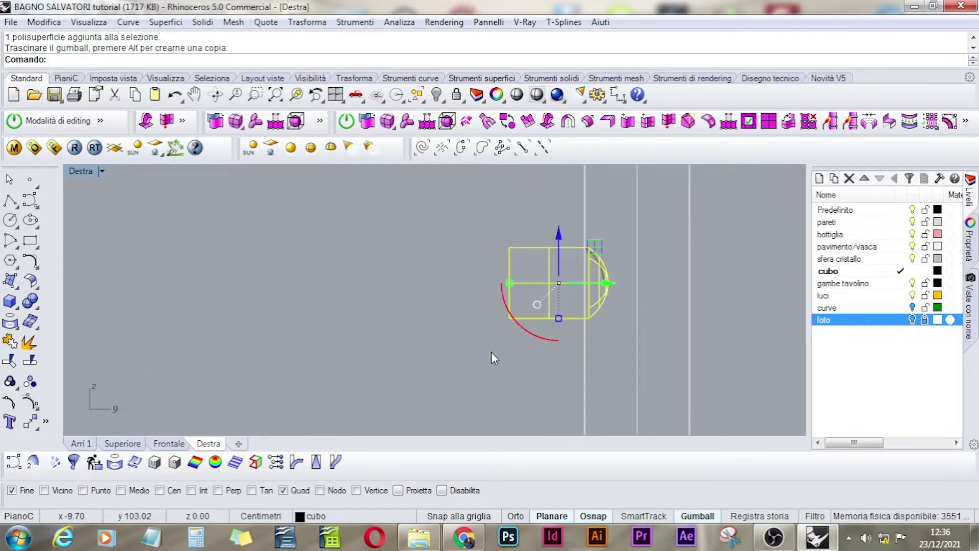
Turn the foto layer back on in the front view to reveal the wall taps in the reference photo.
click(177, 444)
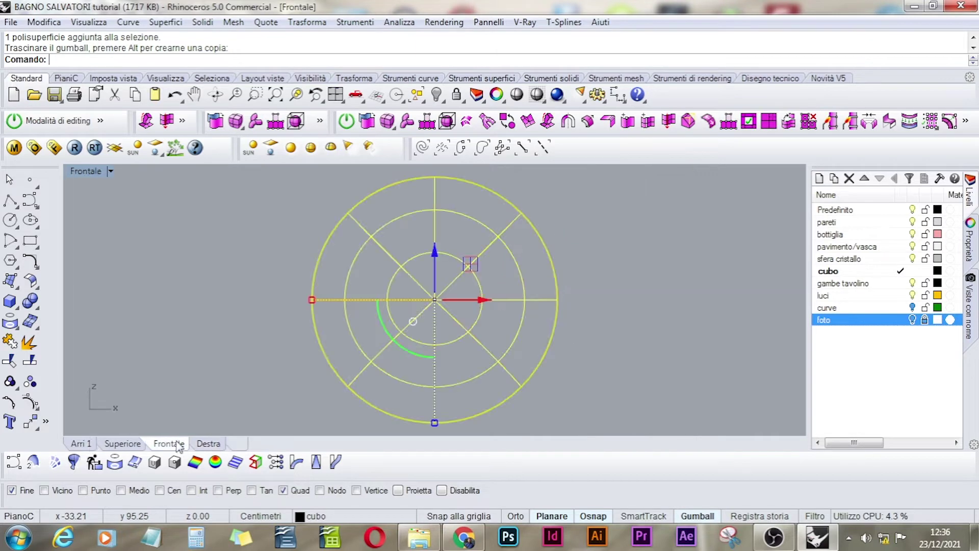
scroll(500, 335, down, 12)
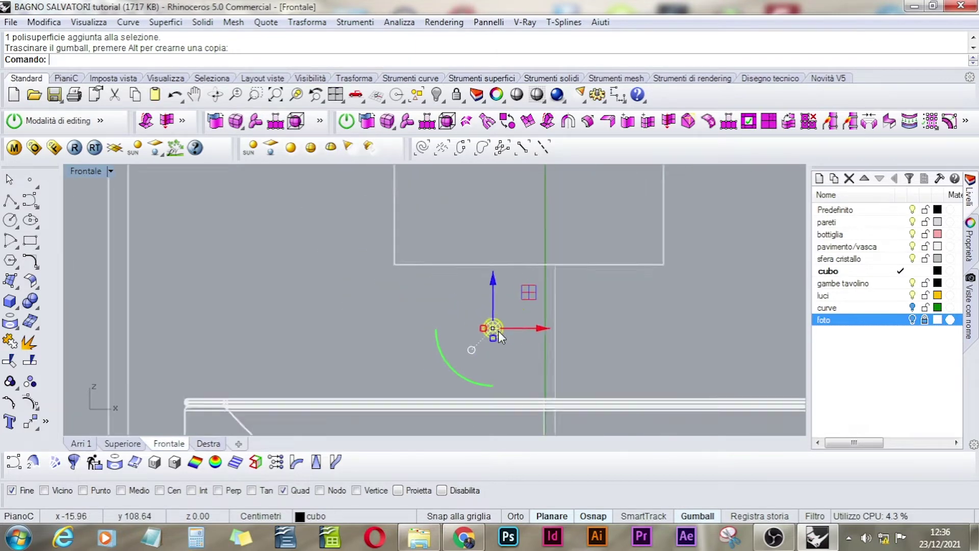
click(912, 319)
scroll(562, 345, up, 8)
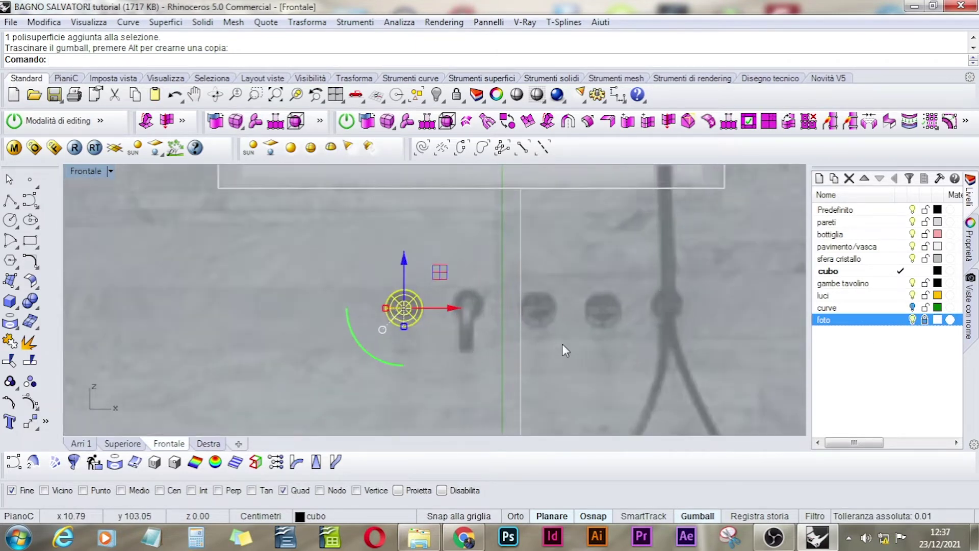
Copy the knob horizontally onto the two other round knobs in the photo, about 24.2 cm and 36 cm along X.
click(35, 430)
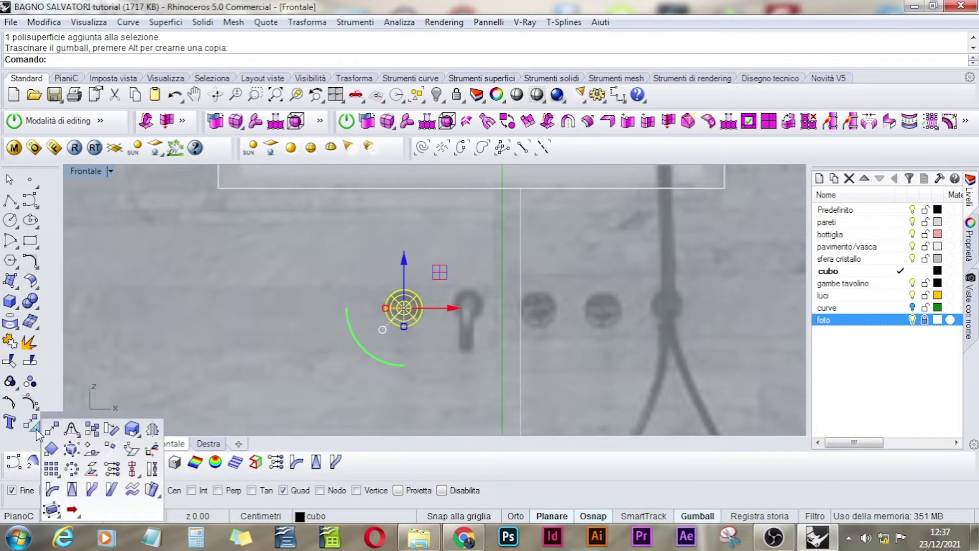
click(92, 429)
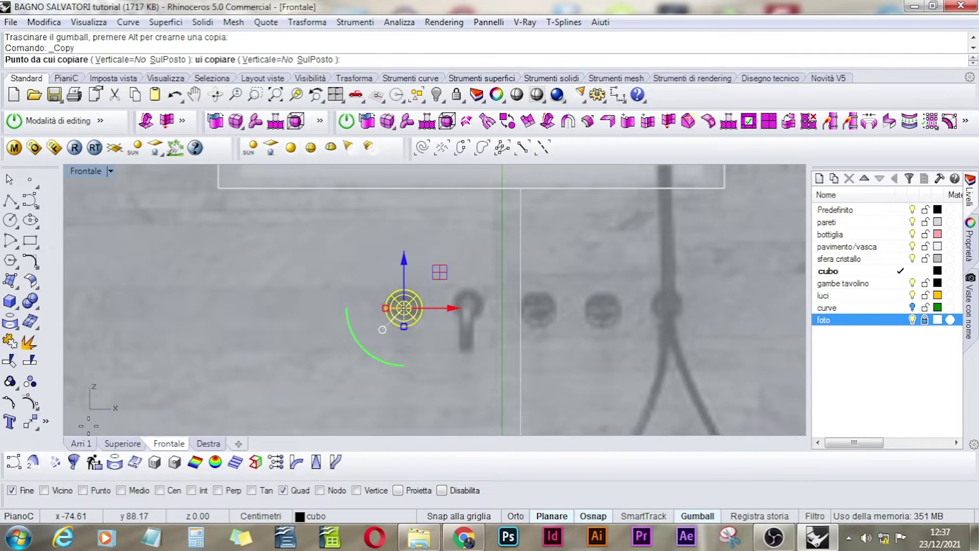
click(406, 308)
key(shift)
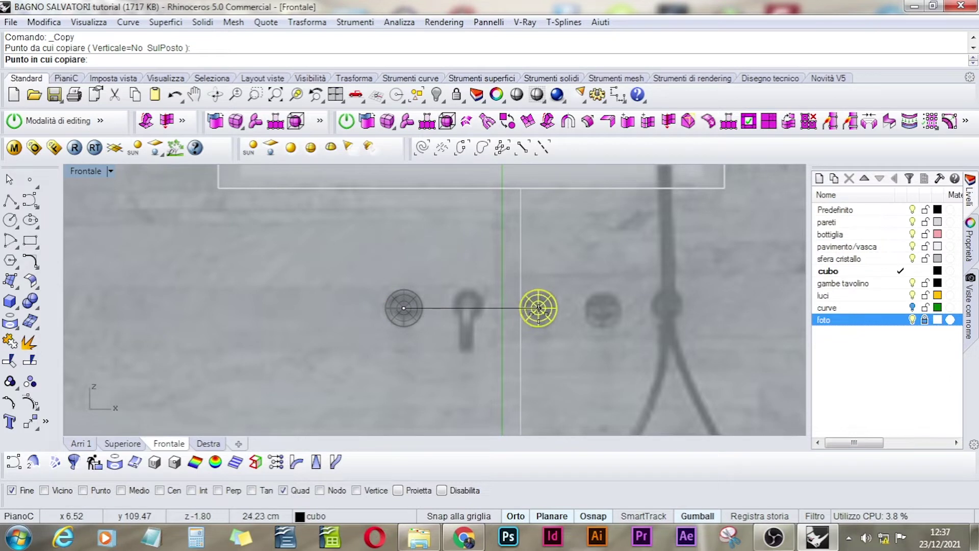
click(539, 307)
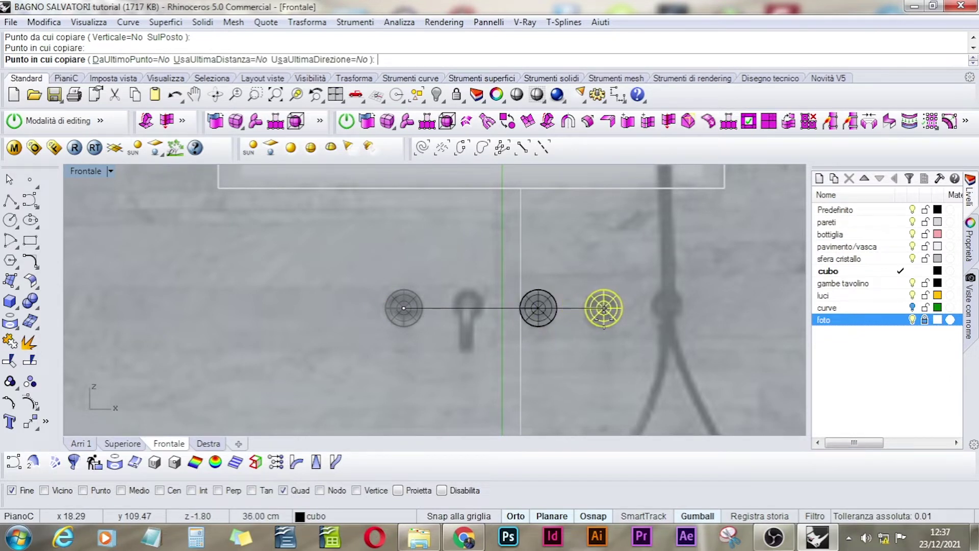
click(604, 307)
key(Return)
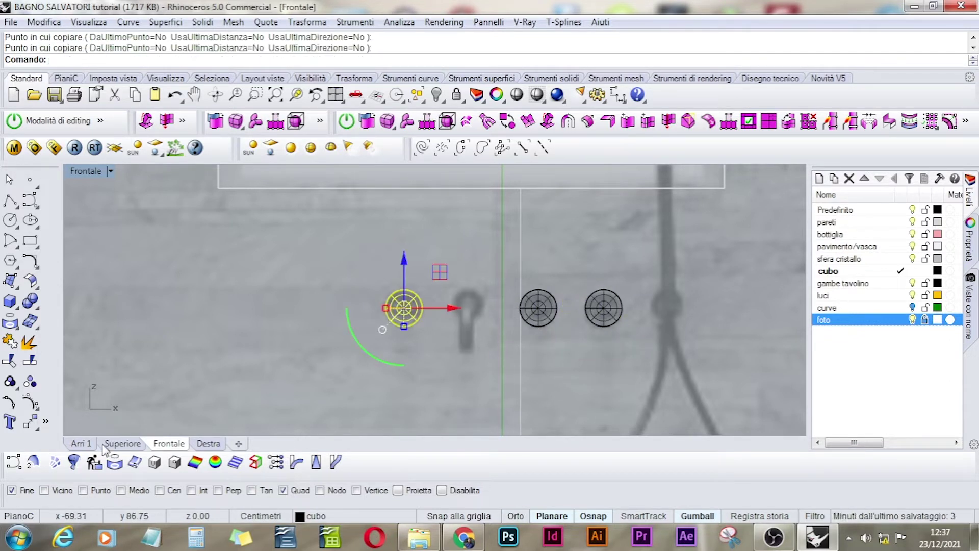
Subtract the three knob solids from the wall with a Boolean difference in the perspective view.
click(81, 443)
key(Escape)
right_drag(574, 347, 68, 219)
scroll(577, 320, down, 3)
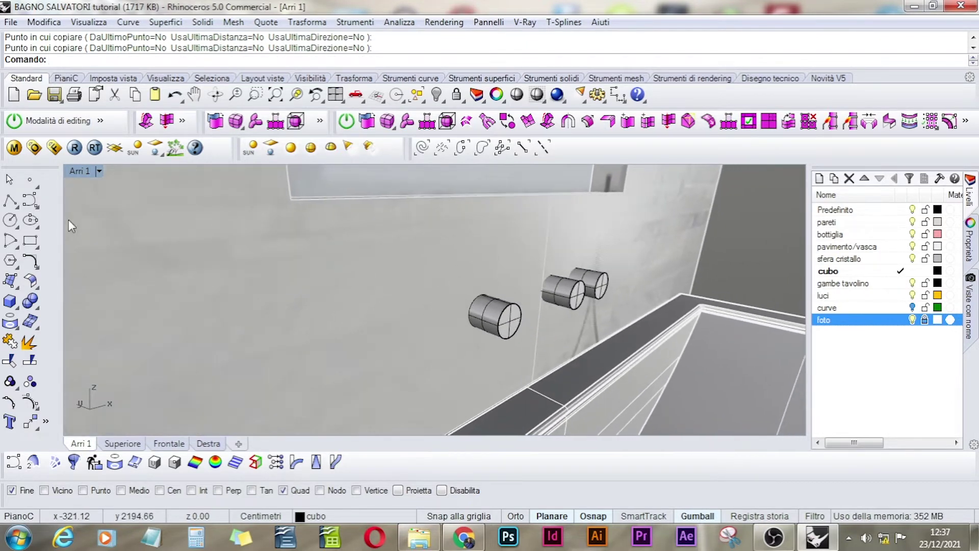
click(20, 307)
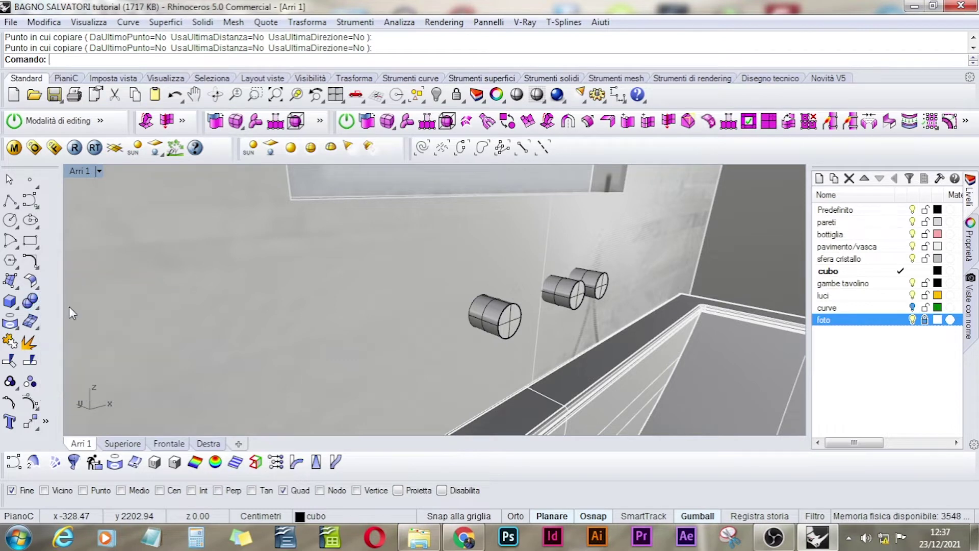
click(418, 299)
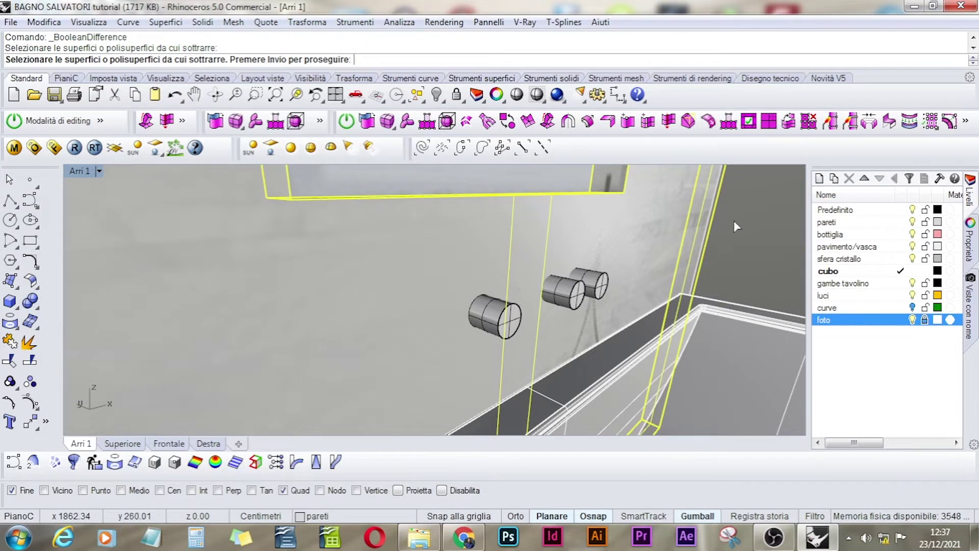
key(Return)
click(490, 321)
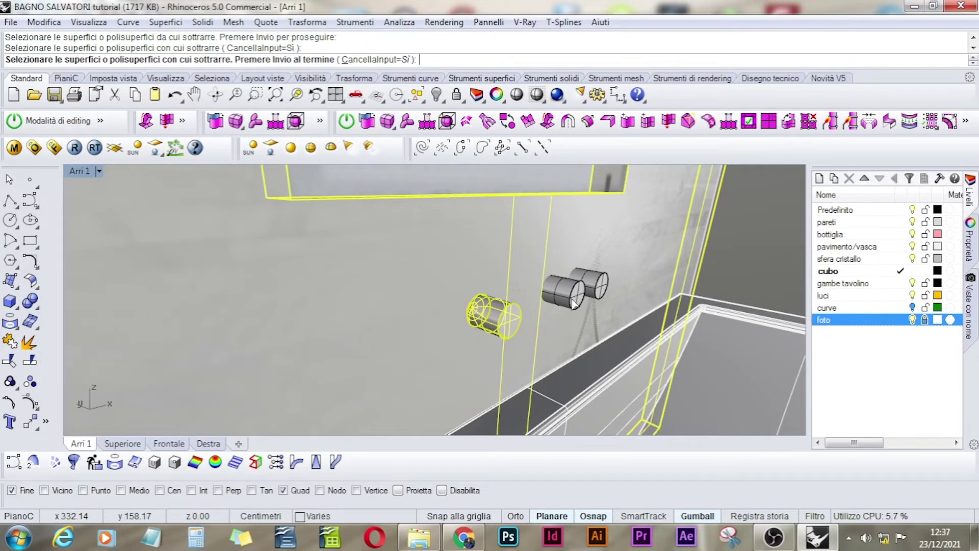
click(571, 298)
click(598, 281)
key(Return)
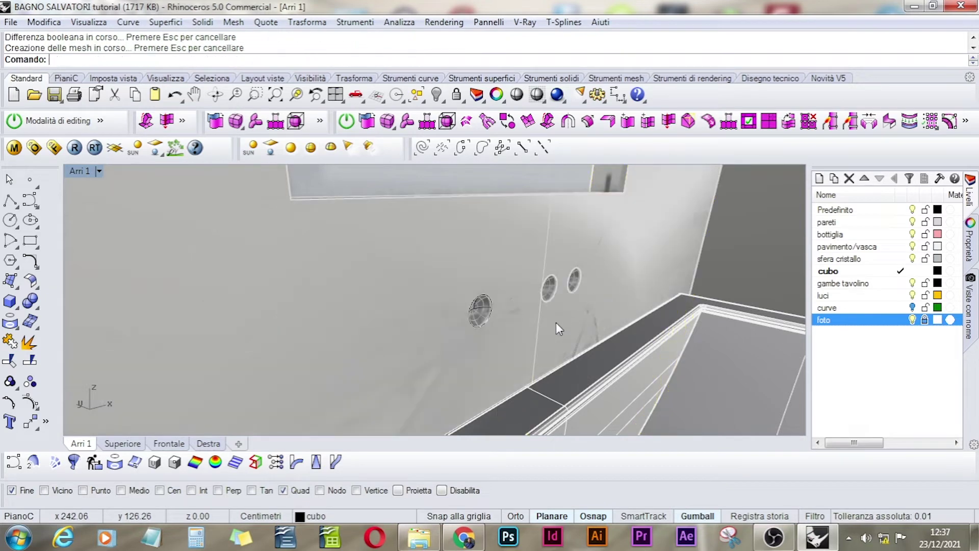
Select the circle and profile curves at the first recess and move them in the front view over the lever tap's round base.
scroll(482, 314, up, 6)
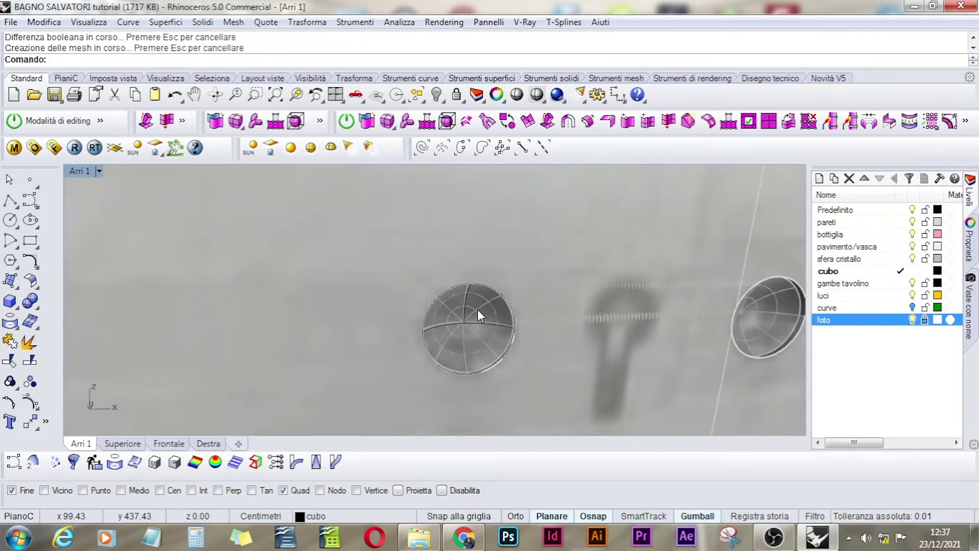
shift+right_drag(757, 325, 520, 265)
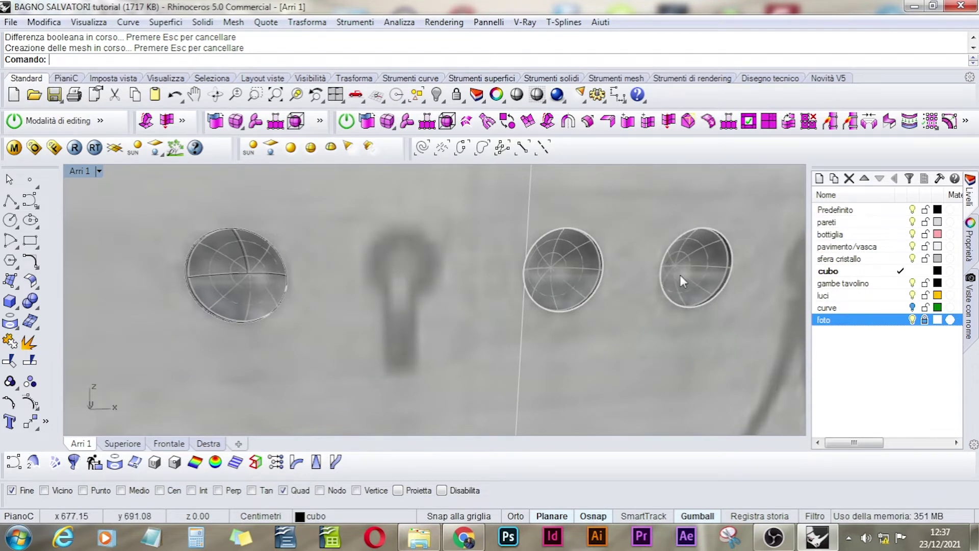
scroll(580, 307, down, 3)
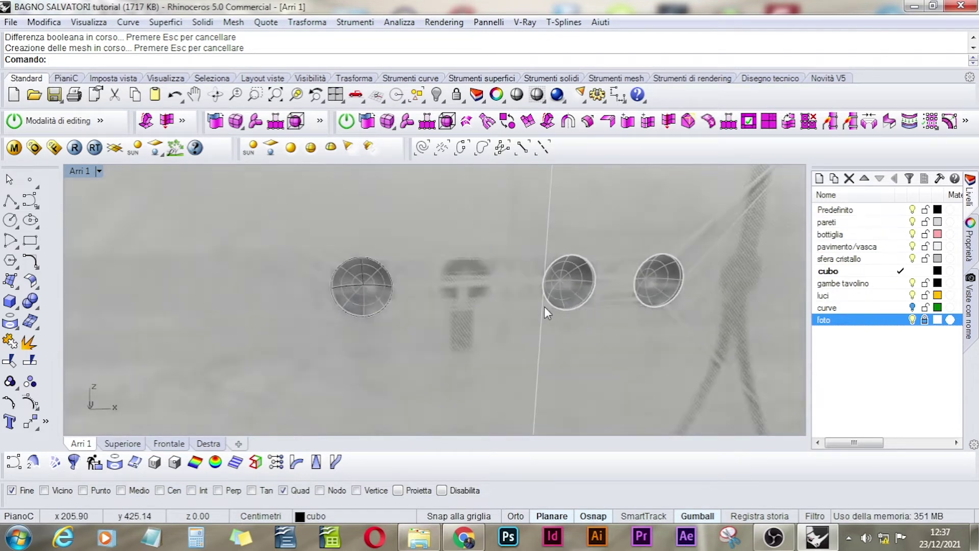
scroll(358, 292, up, 5)
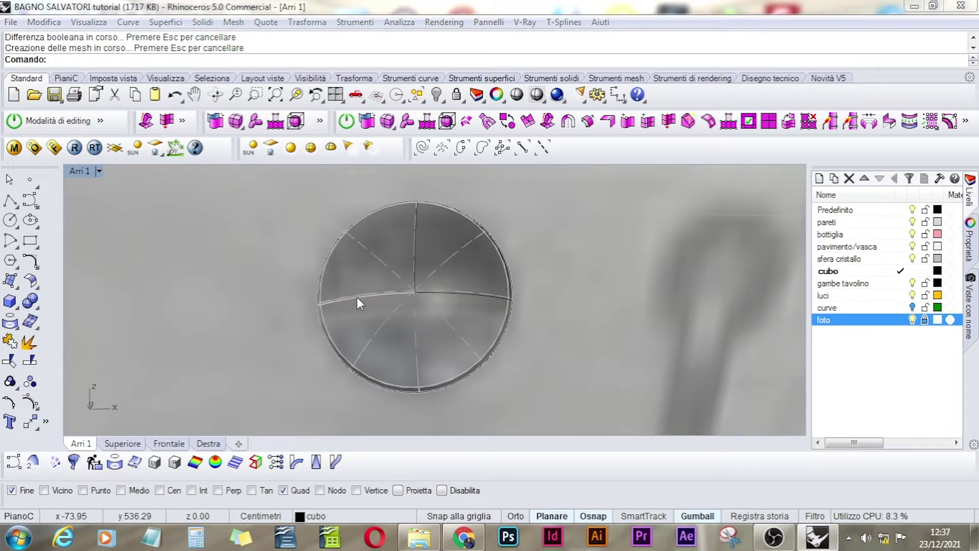
click(356, 298)
click(402, 337)
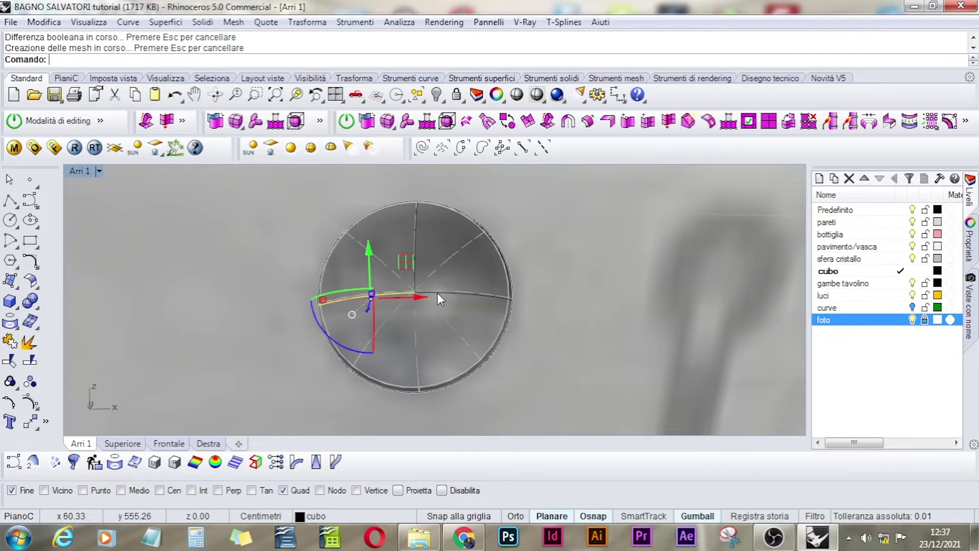
click(436, 293)
click(471, 332)
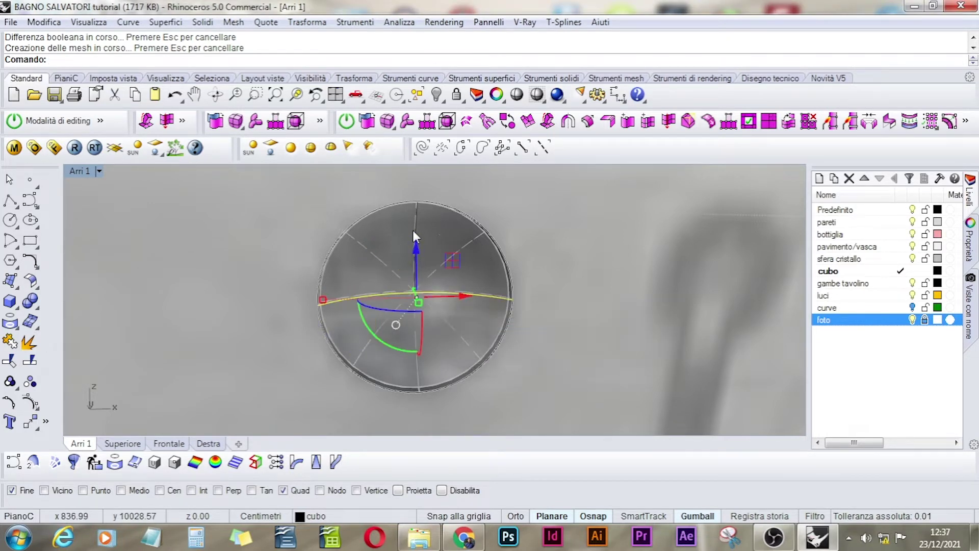
click(412, 231)
click(478, 270)
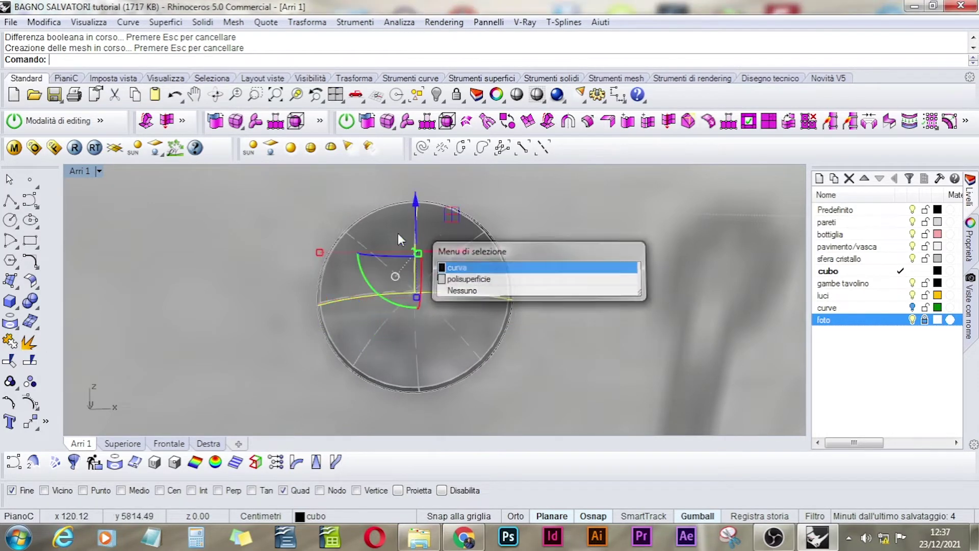
click(380, 210)
click(464, 250)
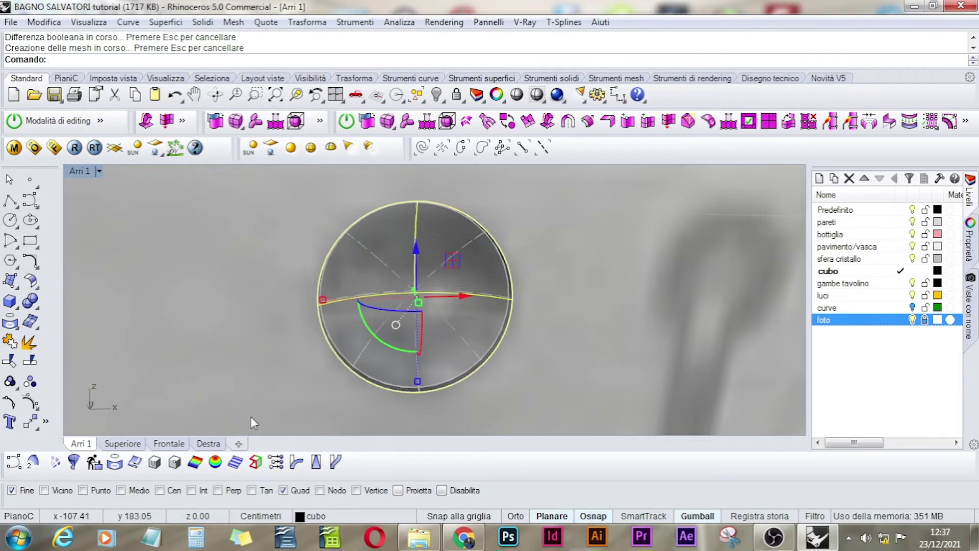
click(171, 443)
scroll(425, 311, up, 5)
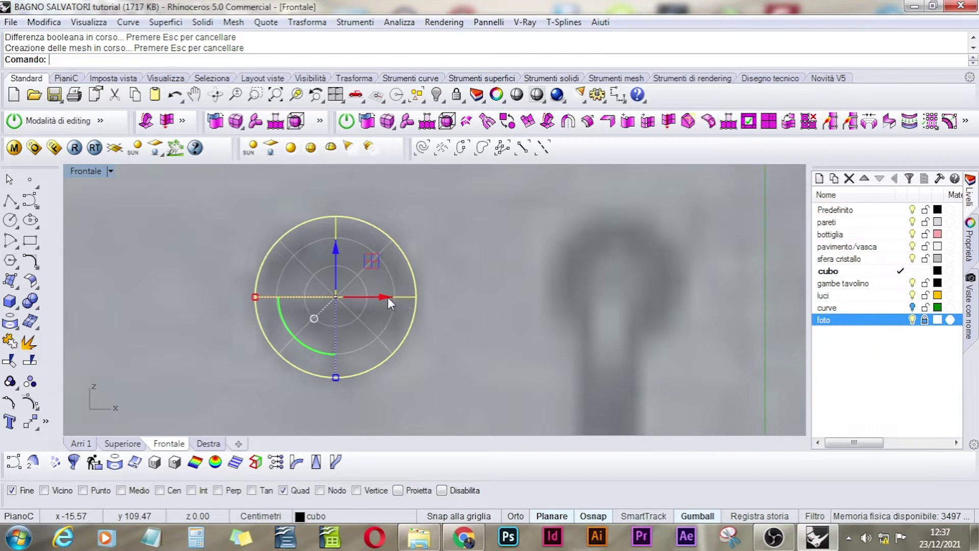
drag(388, 297, 664, 279)
drag(611, 249, 610, 236)
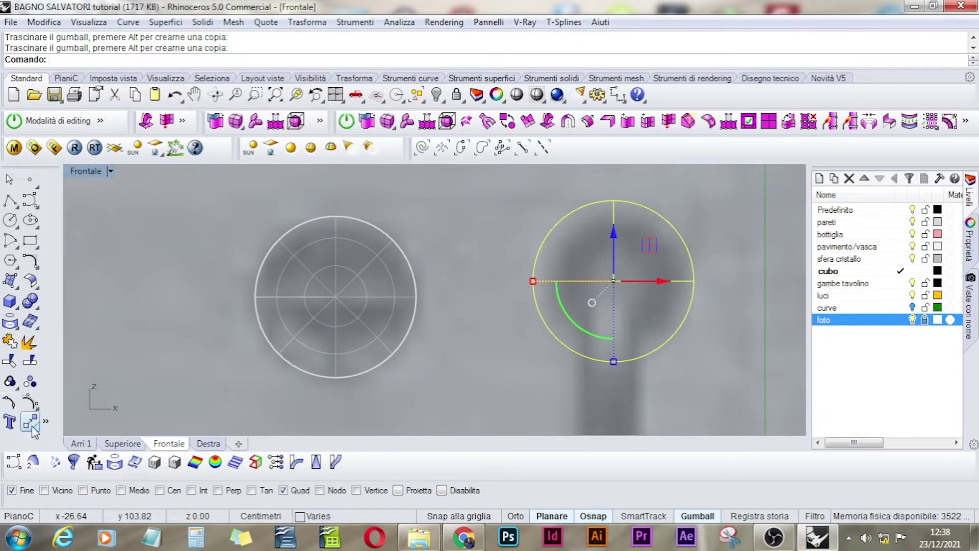
Scale the moved curves in 2D about the circle's centre, from a 6.05 cm reference to about 4.48 cm, matching the lever tap's base.
middle_click(41, 411)
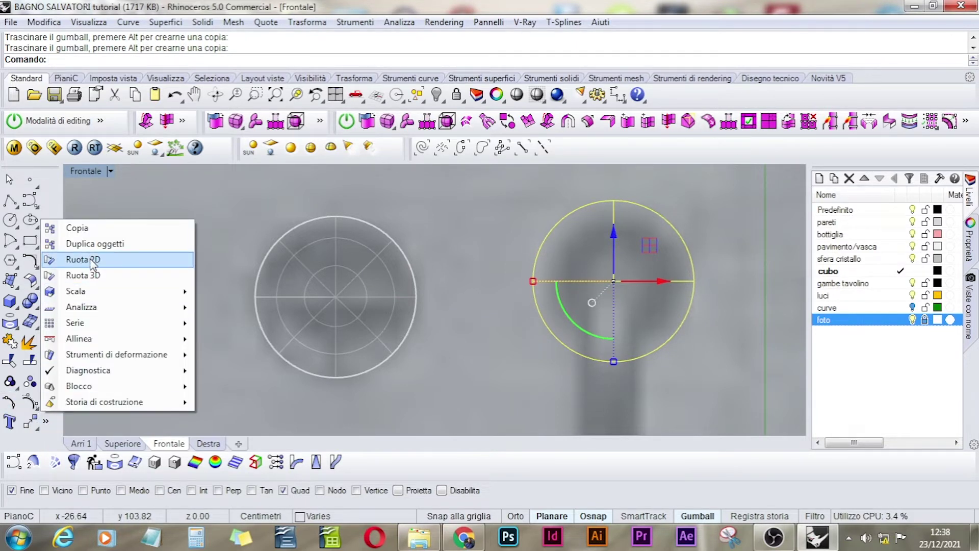
mouse_move(96, 292)
click(214, 309)
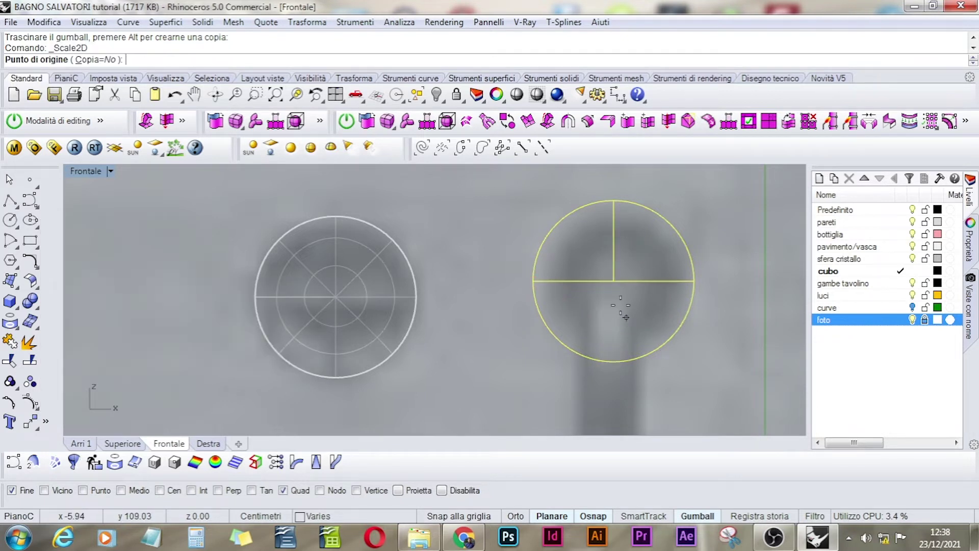
click(613, 280)
key(shift)
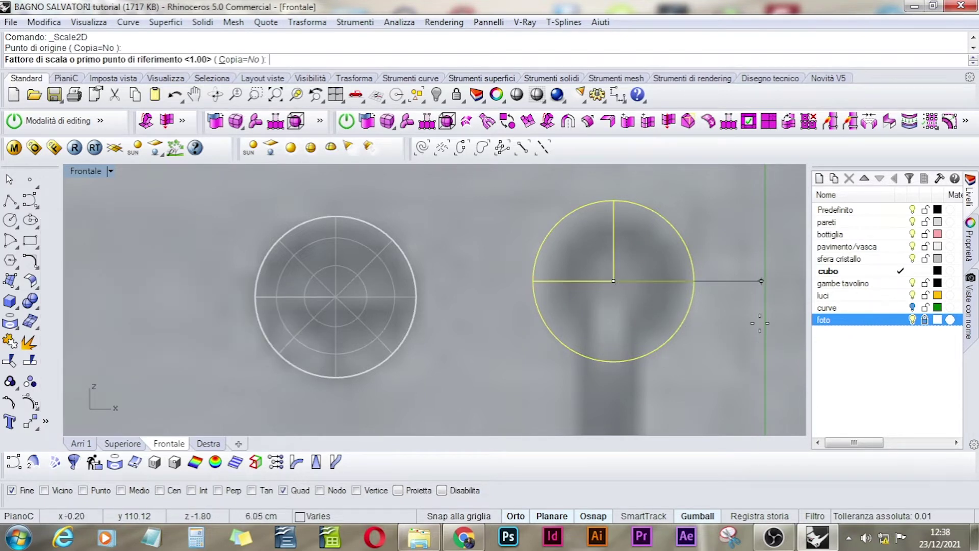
click(761, 281)
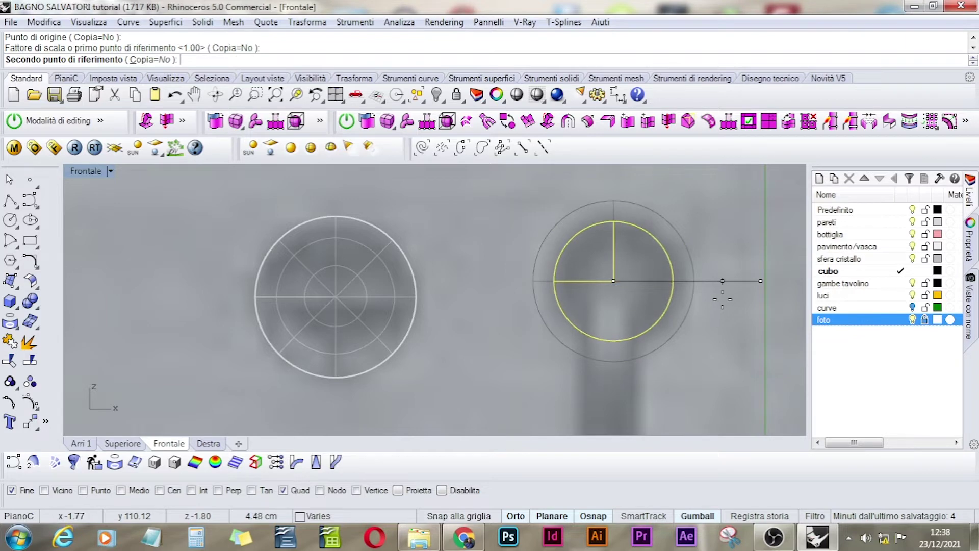
click(722, 299)
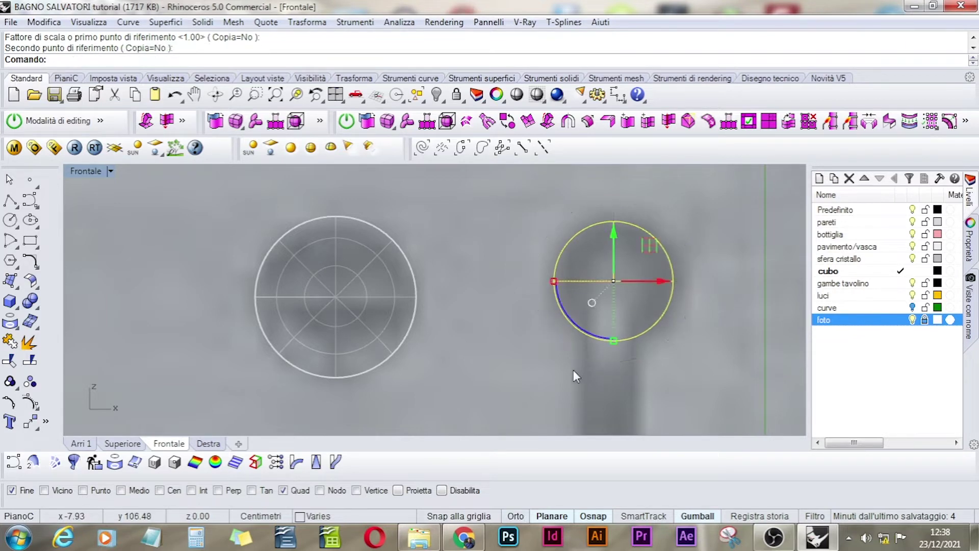
Paste the stored knob polysurface back into the first recess in the perspective view and clear the selection.
click(82, 443)
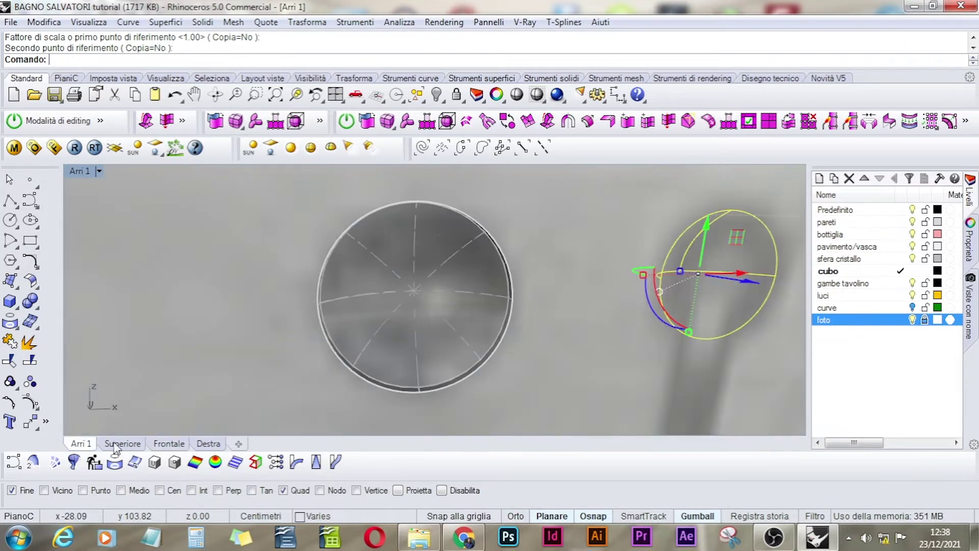
click(537, 369)
scroll(550, 359, down, 4)
key(Escape)
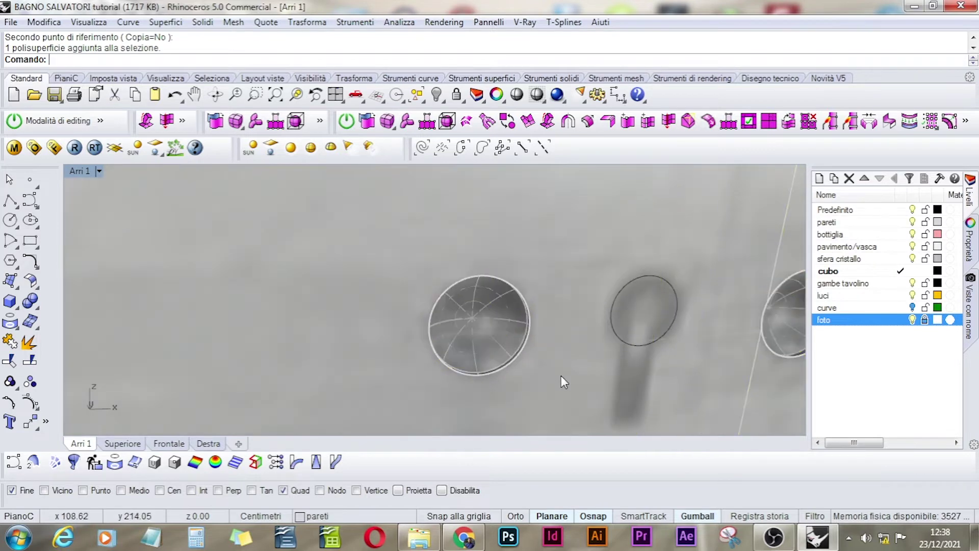
key(ctrl+v)
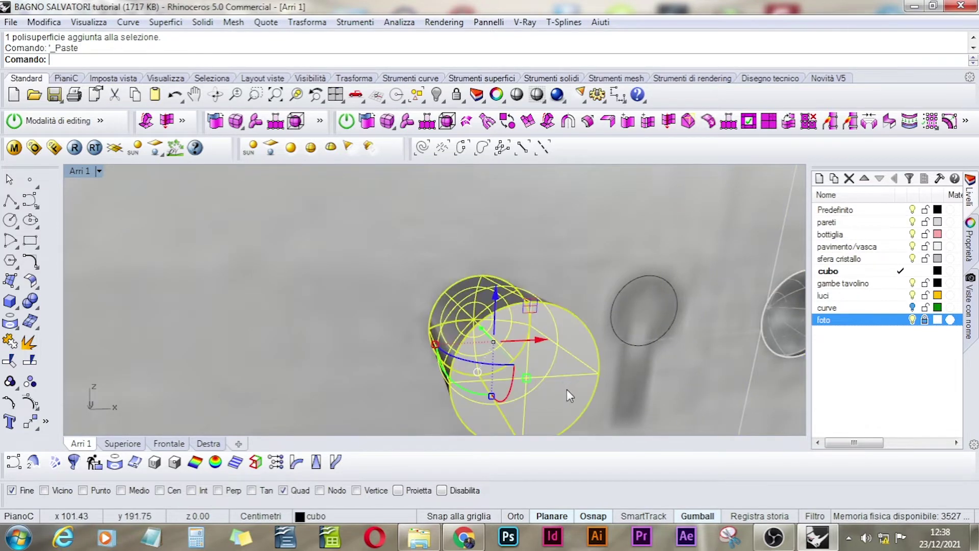
right_drag(578, 381, 684, 381)
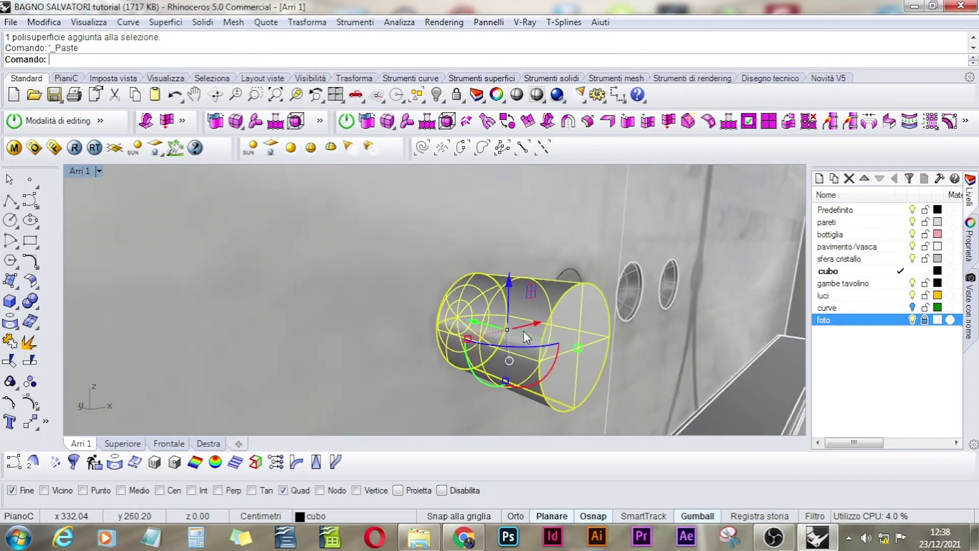
key(Escape)
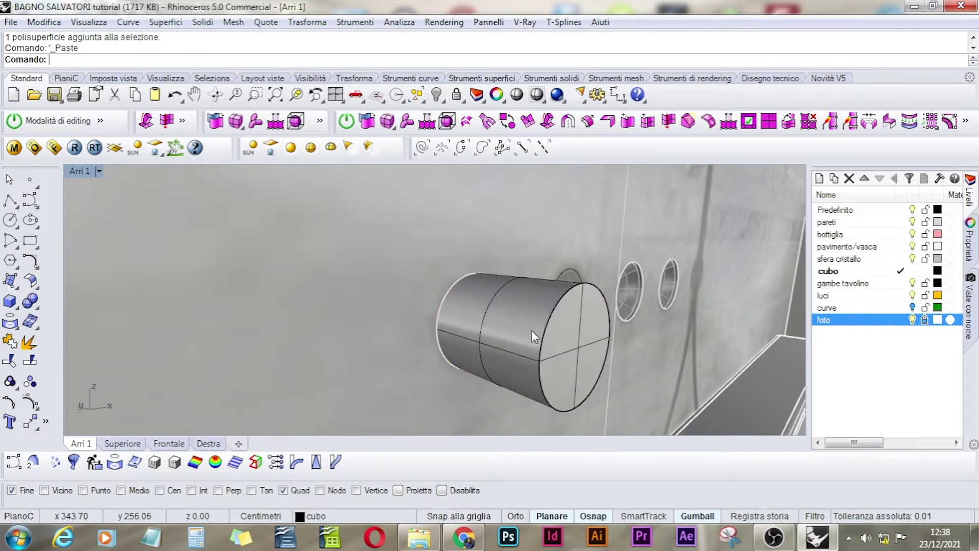
Explode the pasted knob and delete its cylinder wall and flat end cap, keeping only the domed surface in the recess.
click(494, 330)
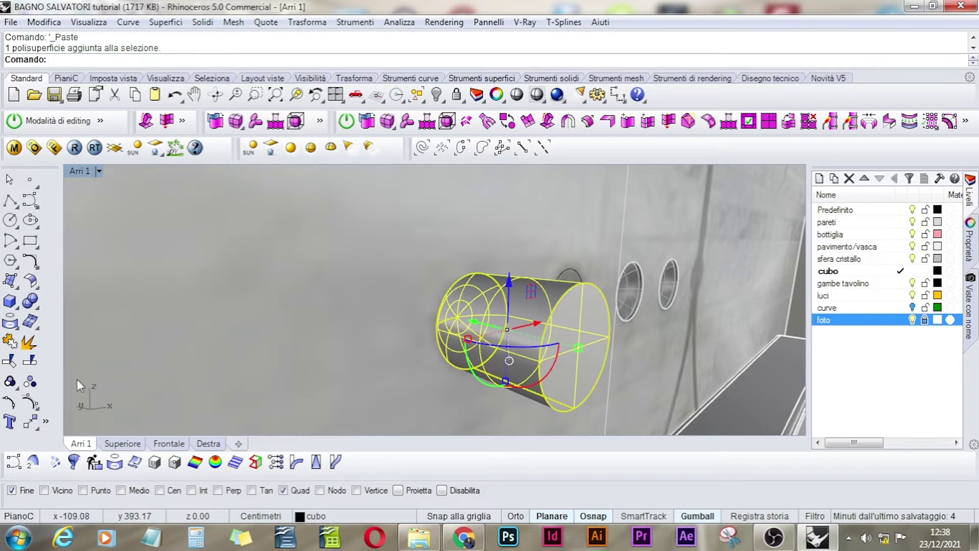
click(29, 342)
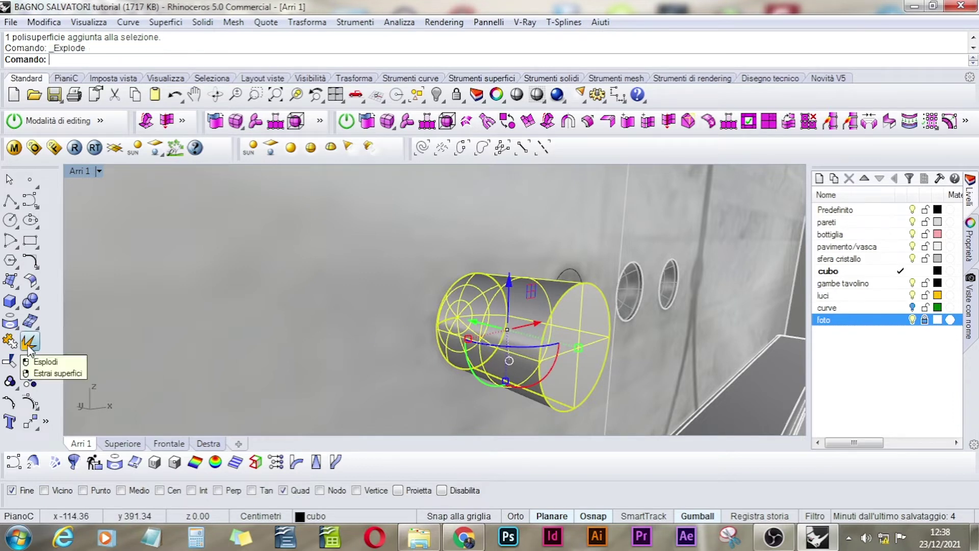
click(488, 310)
key(Delete)
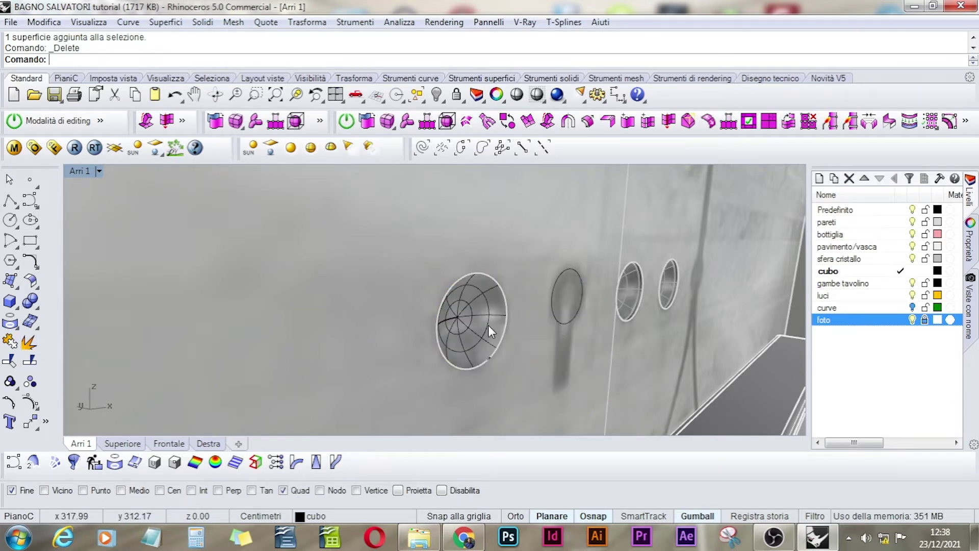
click(484, 317)
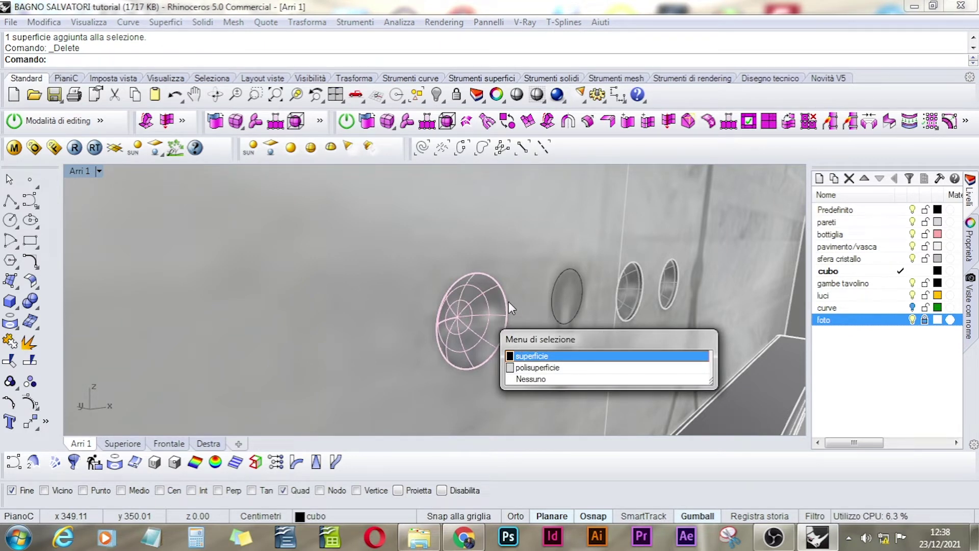
key(Escape)
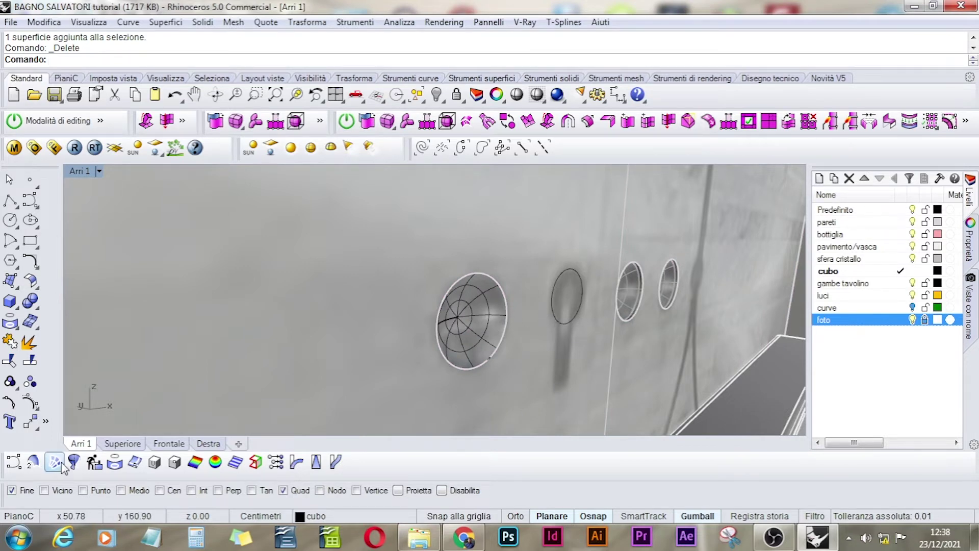
click(179, 443)
scroll(455, 335, down, 5)
scroll(464, 344, down, 3)
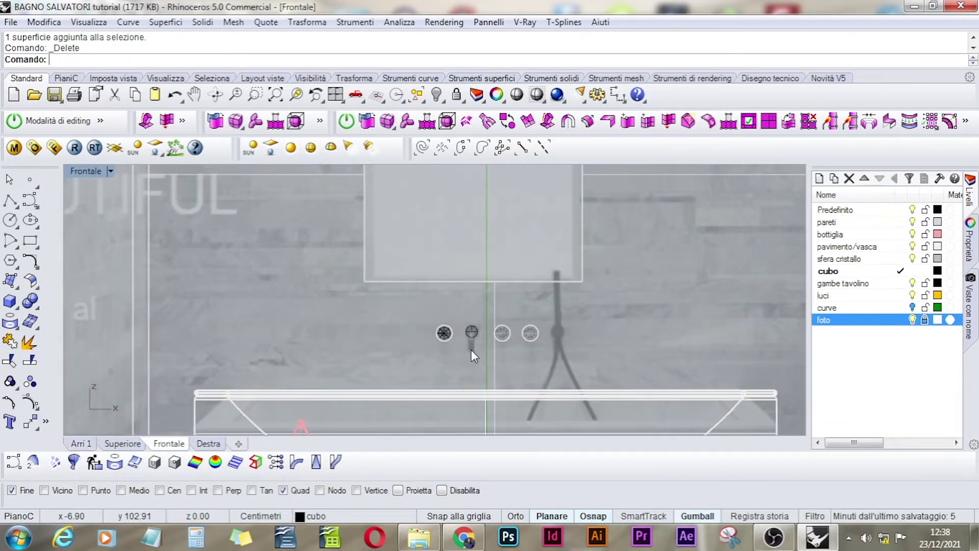
scroll(442, 349, up, 3)
scroll(442, 349, down, 1)
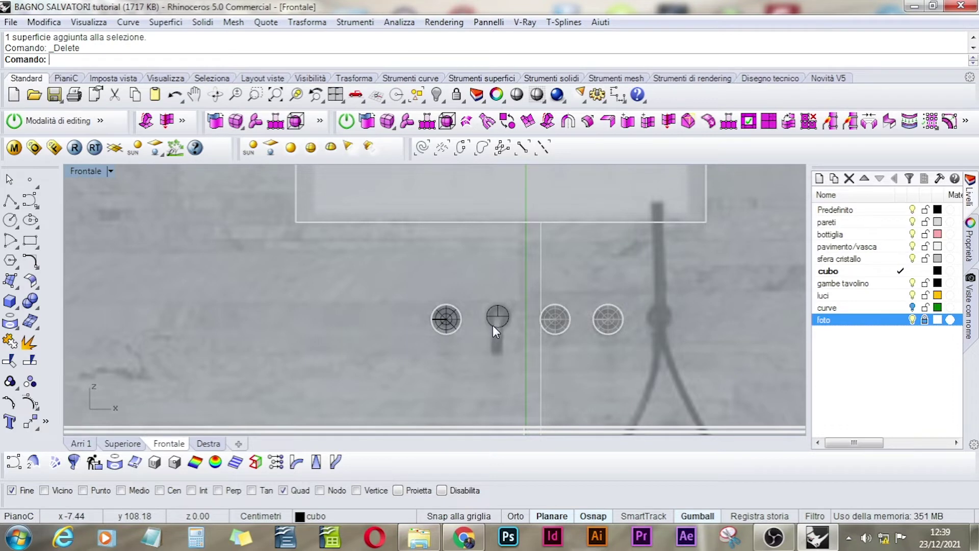
click(80, 443)
scroll(542, 321, up, 3)
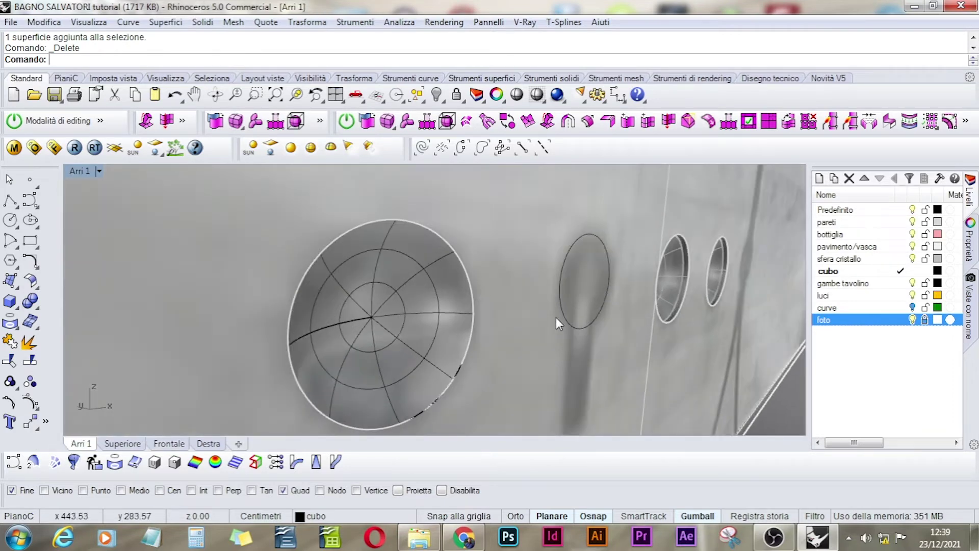
click(561, 307)
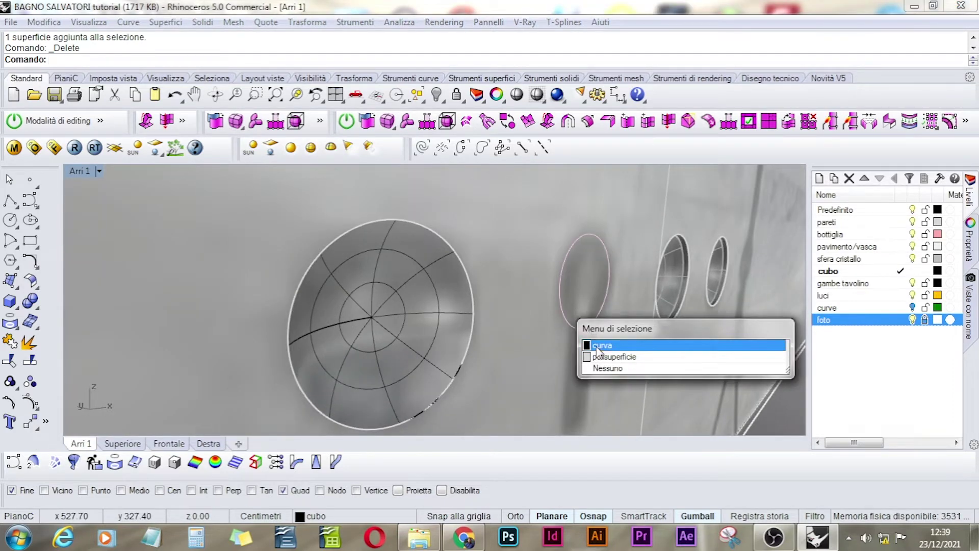
click(600, 347)
text(EstrudiCrv)
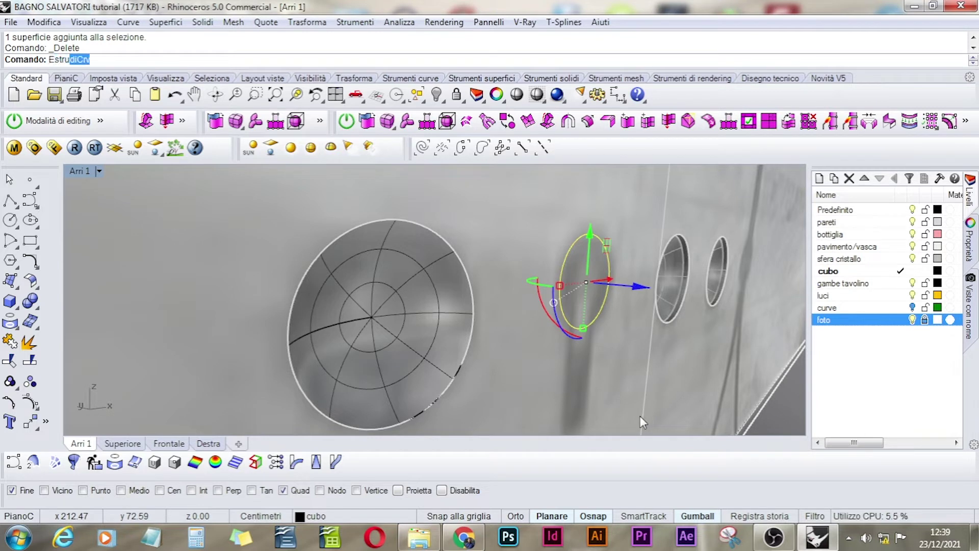
key(Escape)
key(Escape)
Hide the wall polysurface and turn off the foto layer to isolate the lever tap's base curves.
click(642, 385)
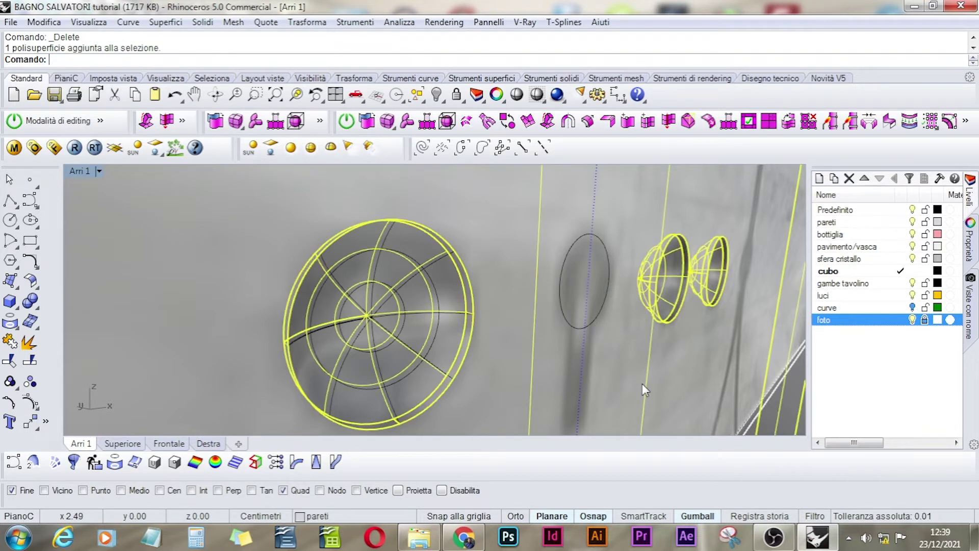
click(437, 94)
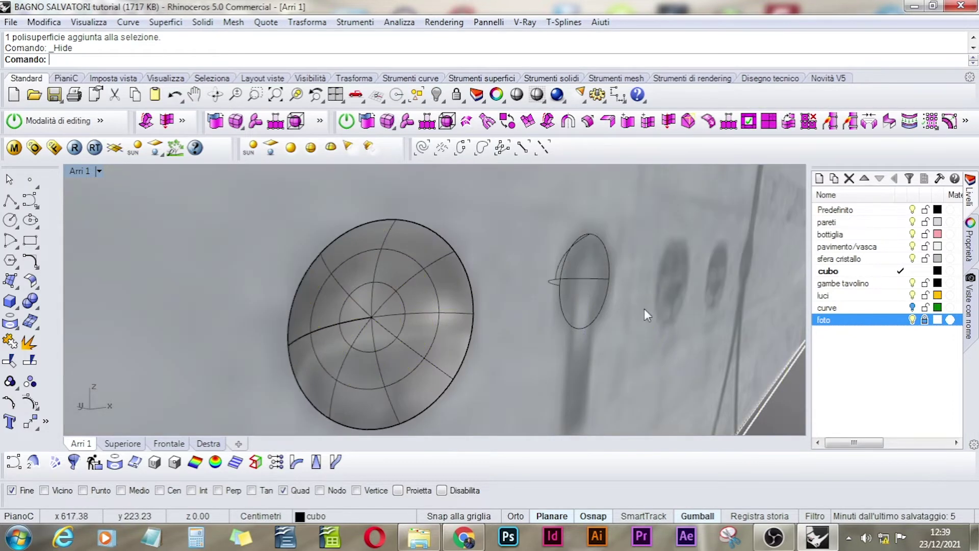
click(912, 319)
right_drag(580, 275, 565, 247)
scroll(183, 270, up, 3)
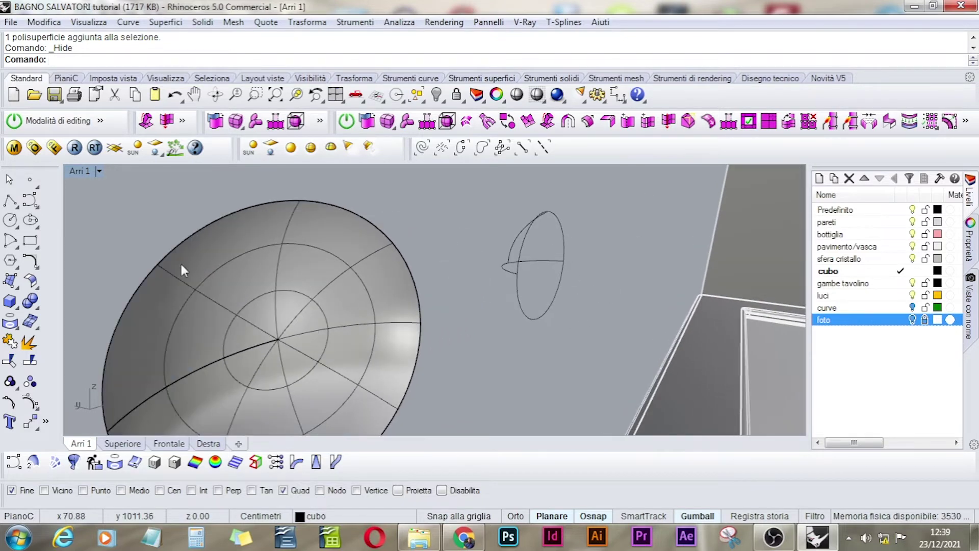
Build a domed network surface from the lever tap's circle and its crossing profile curves.
click(13, 281)
click(72, 288)
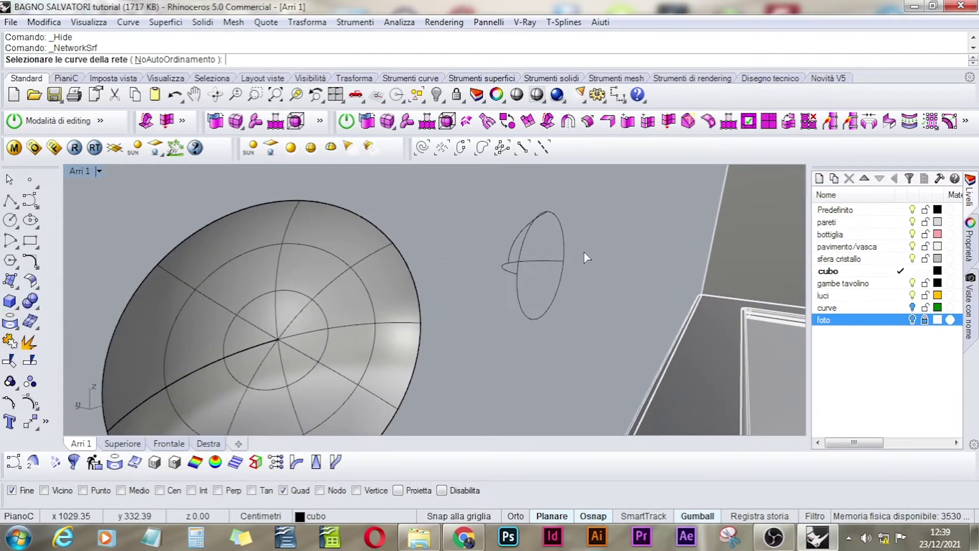
click(507, 267)
click(525, 263)
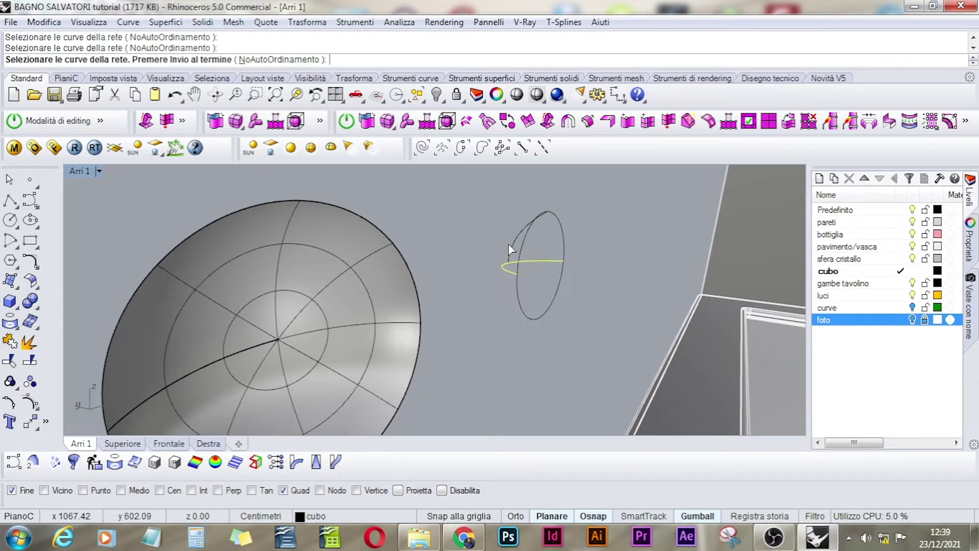
click(522, 251)
click(524, 242)
key(Return)
key(Return)
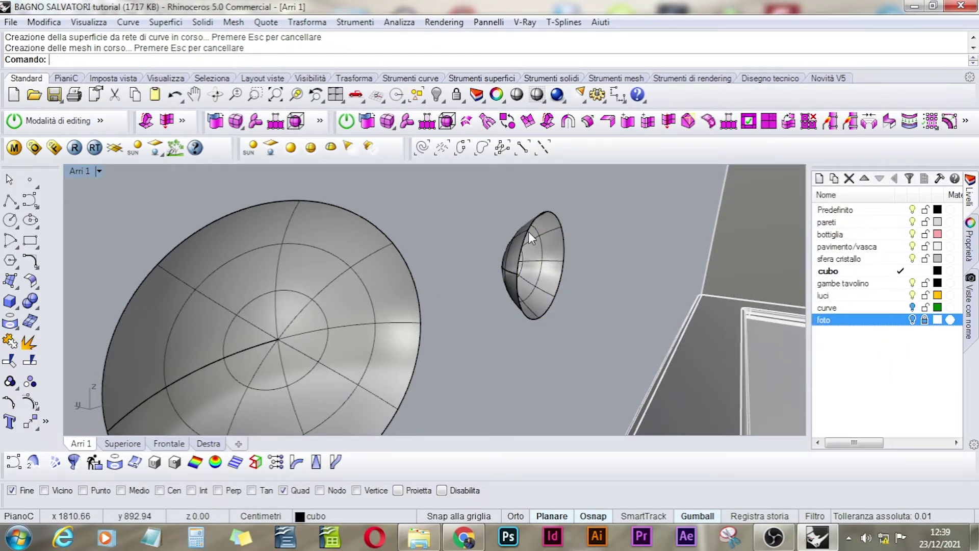
Extrude the lever tap's base circle outward from the dome as an open cylinder.
click(541, 258)
click(565, 269)
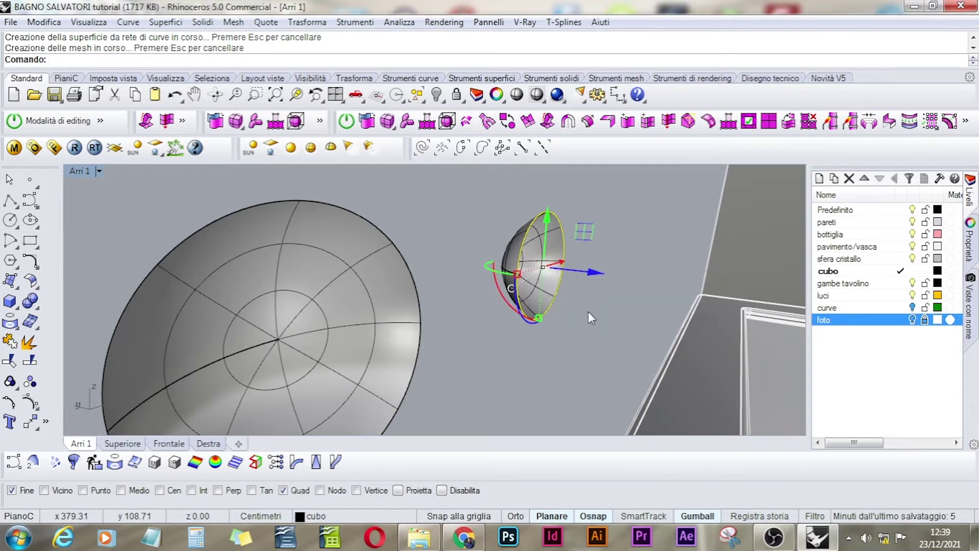
text(EstrudiCrv)
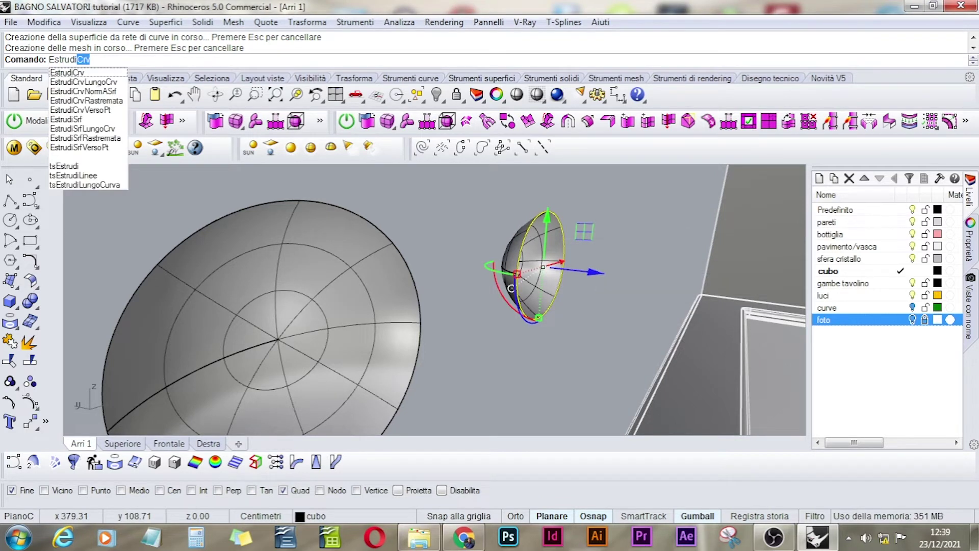
key(Return)
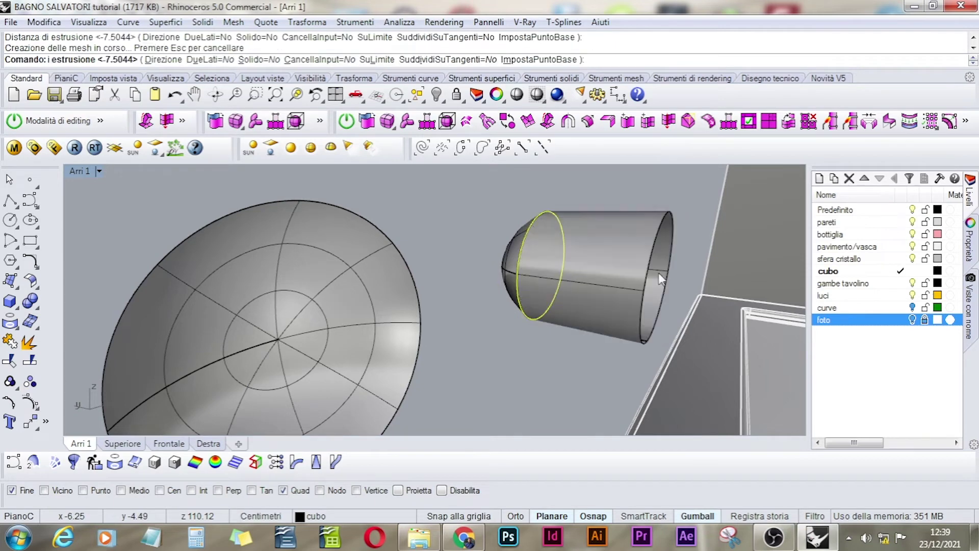
key(Escape)
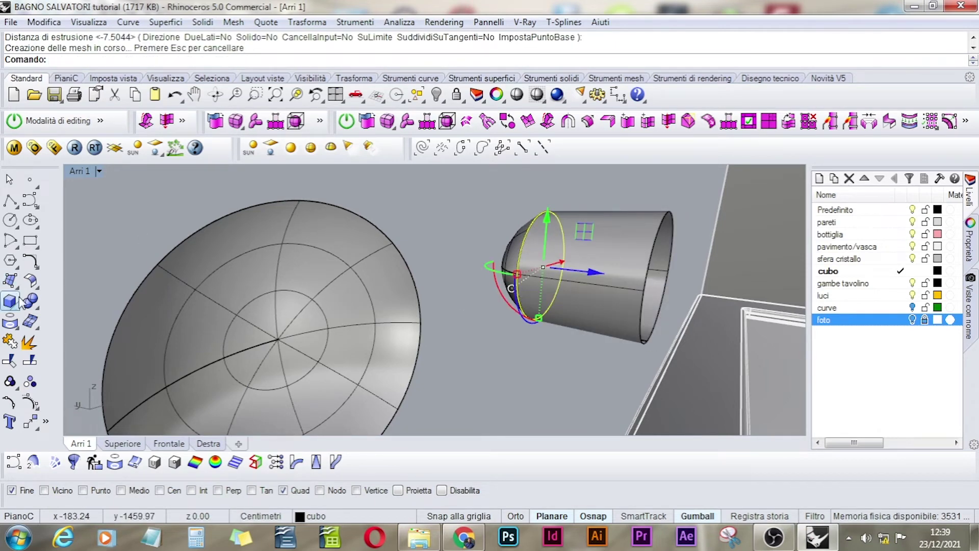
Create planar surfaces on the base circle and over the open outer end of the extruded cylinder.
click(12, 281)
click(52, 287)
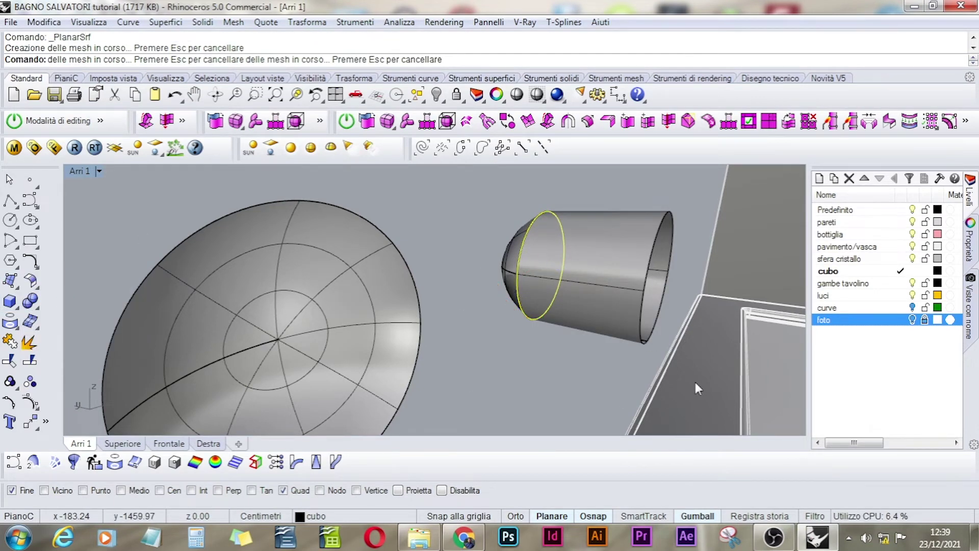
right_drag(693, 380, 689, 279)
click(684, 273)
right_click(684, 273)
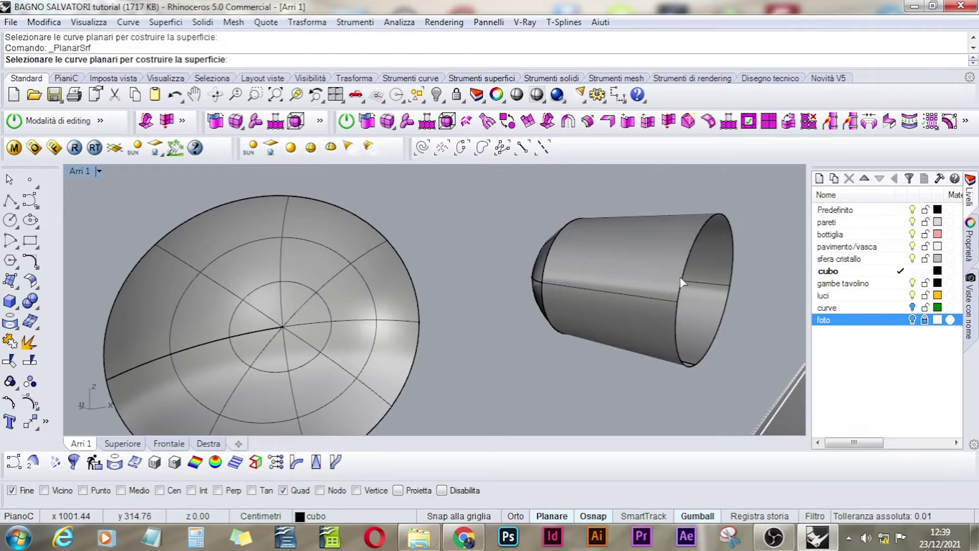
click(682, 282)
right_click(686, 269)
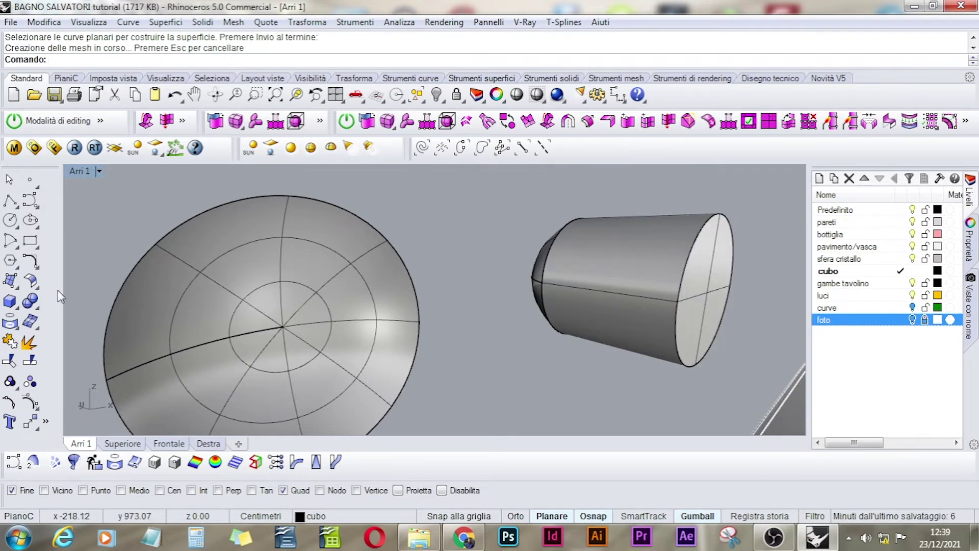
Join the small dome, the cylinder wall and the outer end cap into one closed polysurface.
click(10, 341)
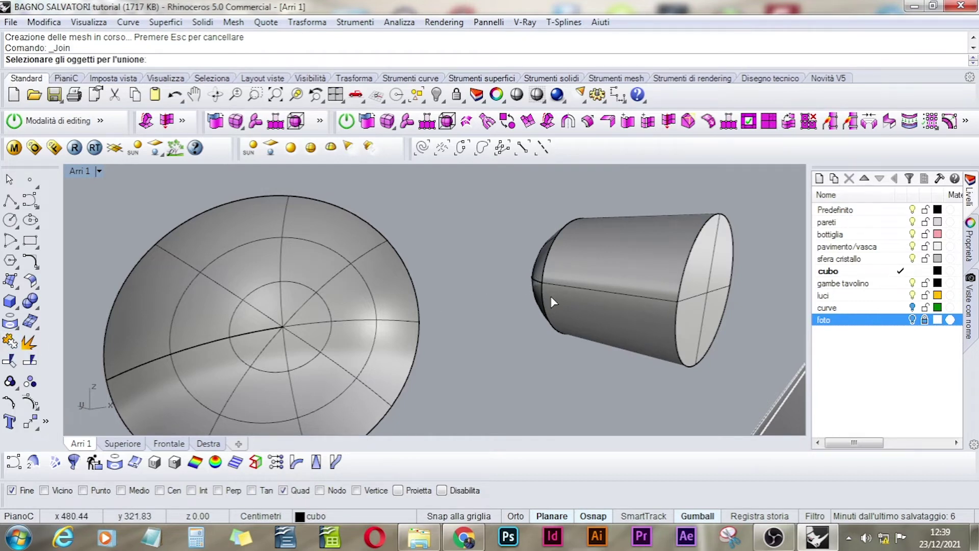
right_drag(552, 298, 705, 272)
click(495, 267)
click(573, 263)
right_click(704, 271)
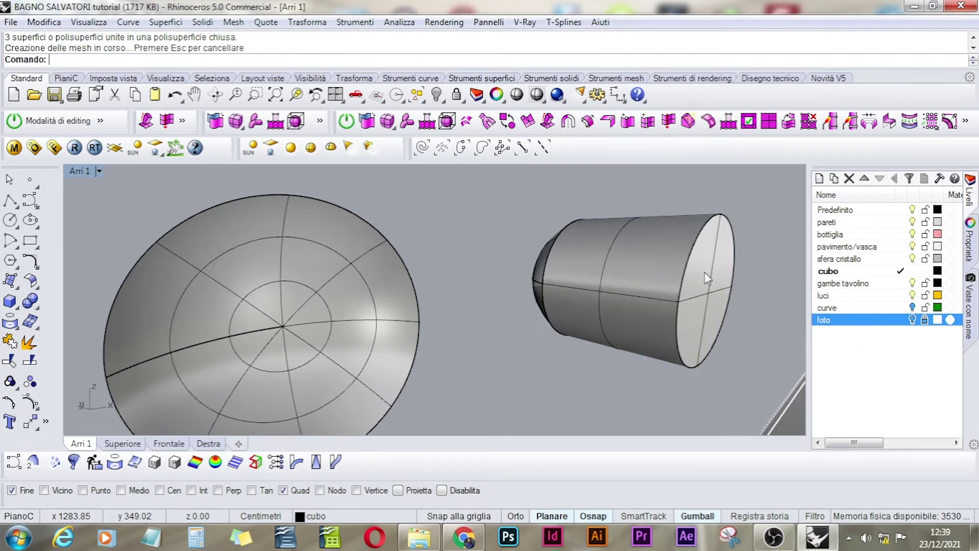
Turn the foto layer back on and copy the closed domed cylinder horizontally in the front view onto the shower stem's round base.
click(704, 271)
click(168, 444)
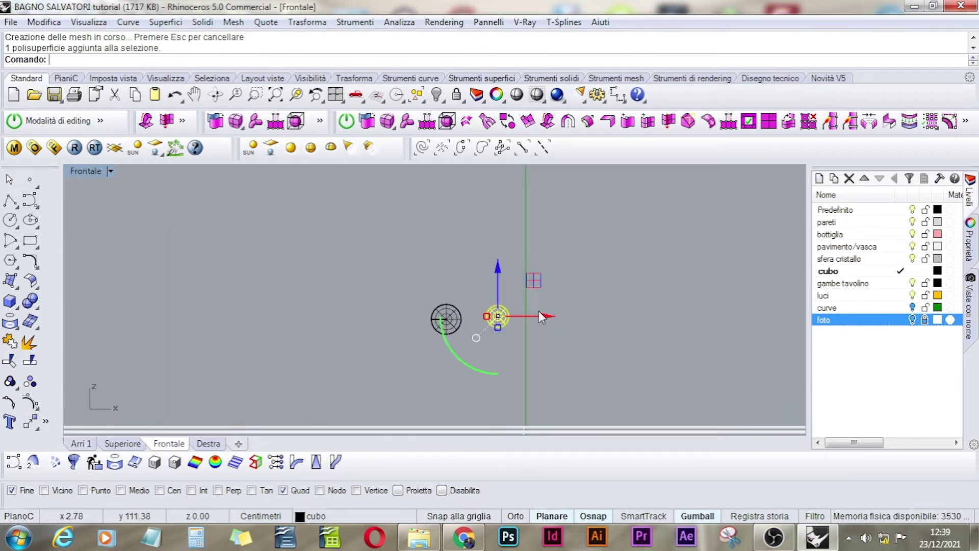
click(912, 319)
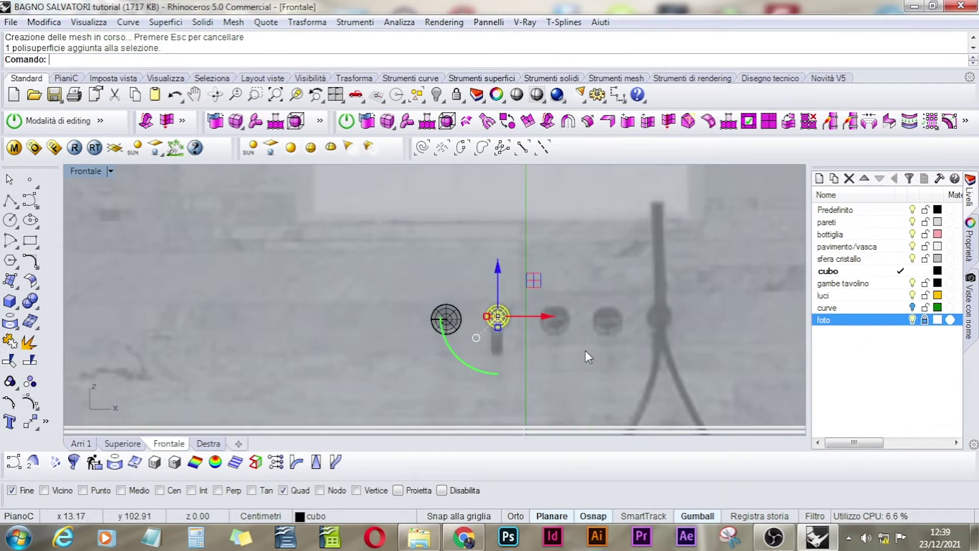
scroll(517, 325, up, 4)
key(ctrl+c)
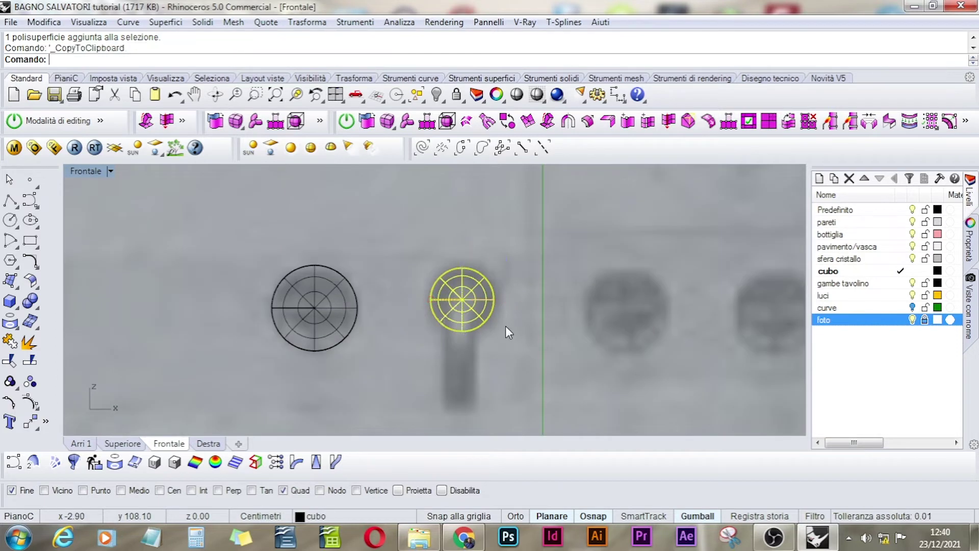
scroll(506, 320, up, 2)
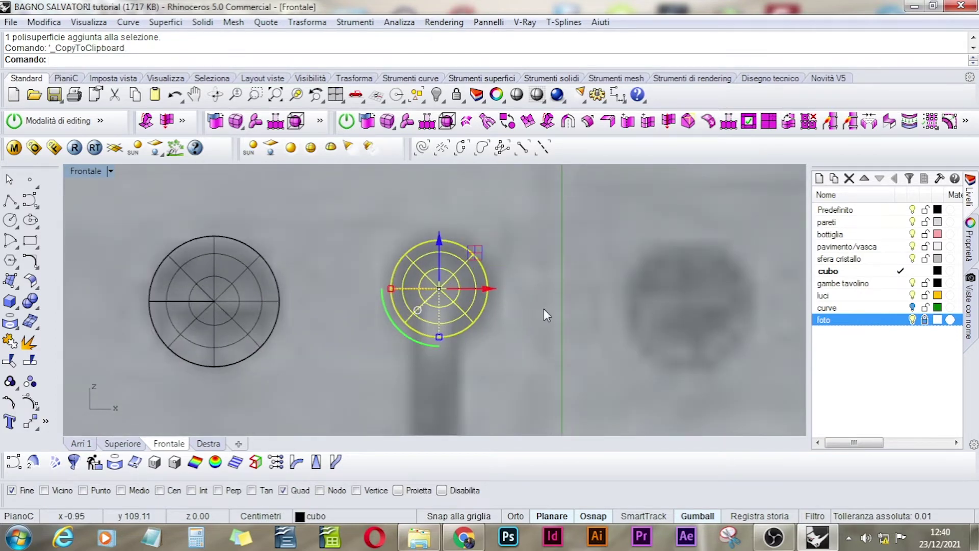
right_drag(544, 308, 414, 305)
scroll(414, 305, down, 3)
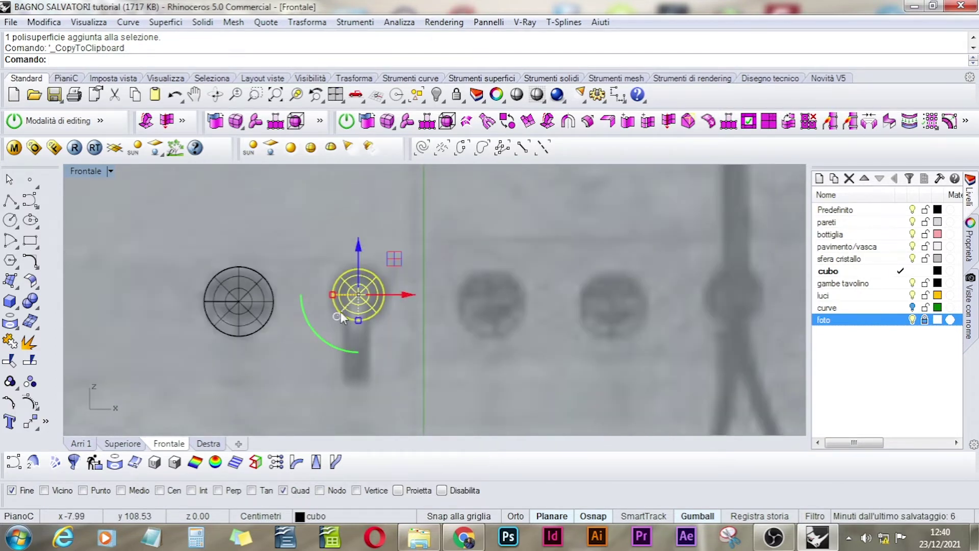
key(ctrl+v)
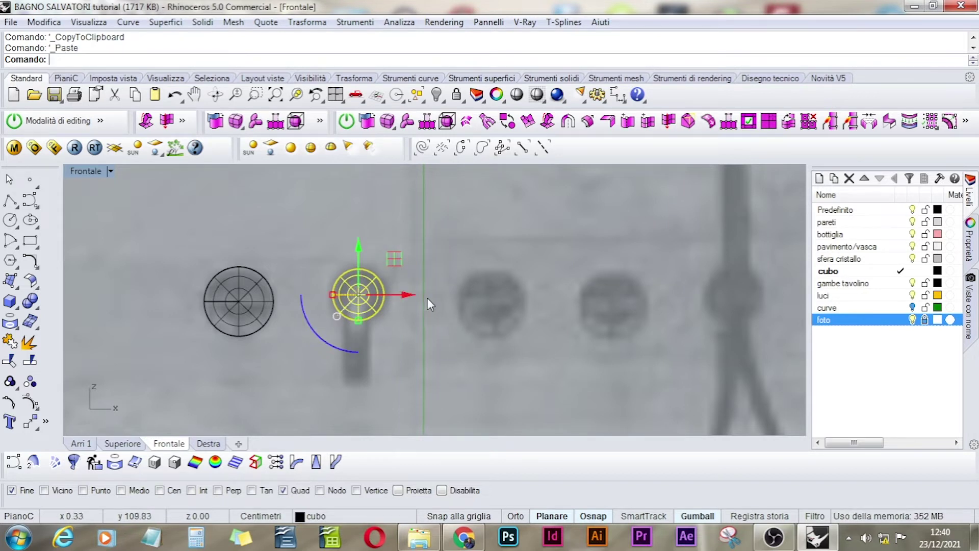
drag(414, 294, 781, 302)
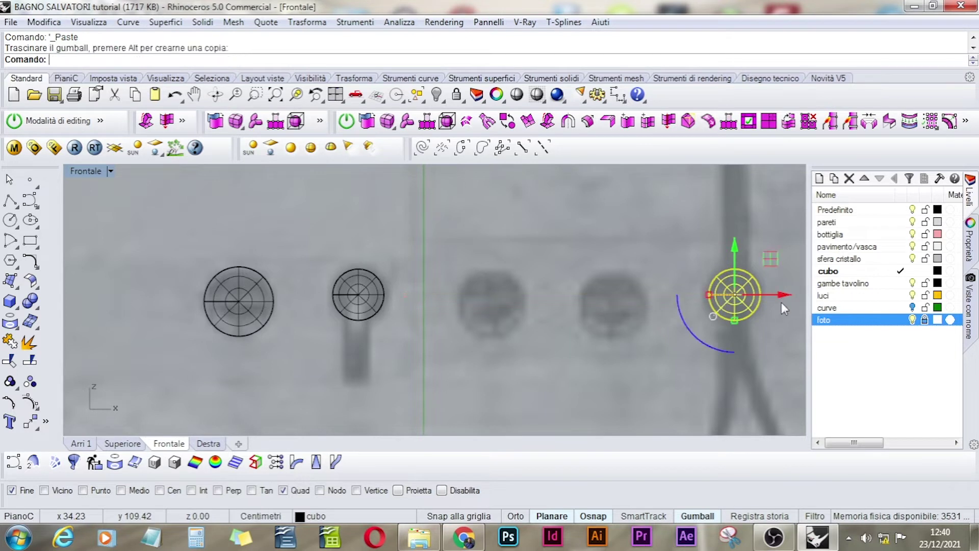
Select both domed cylinders and examine their depth relative to the wall in the right view and the perspective.
shift+click(364, 295)
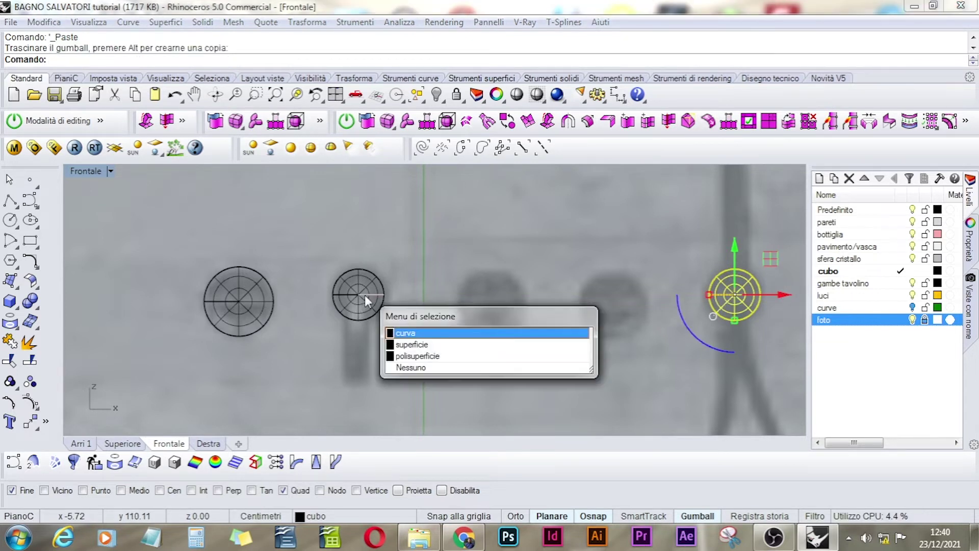
click(412, 358)
click(208, 443)
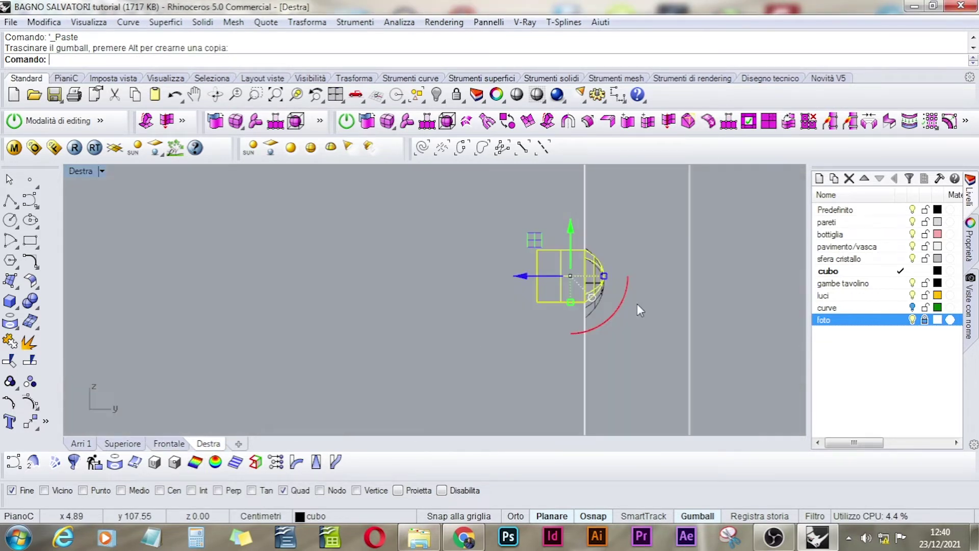
scroll(613, 280, up, 5)
scroll(587, 283, up, 2)
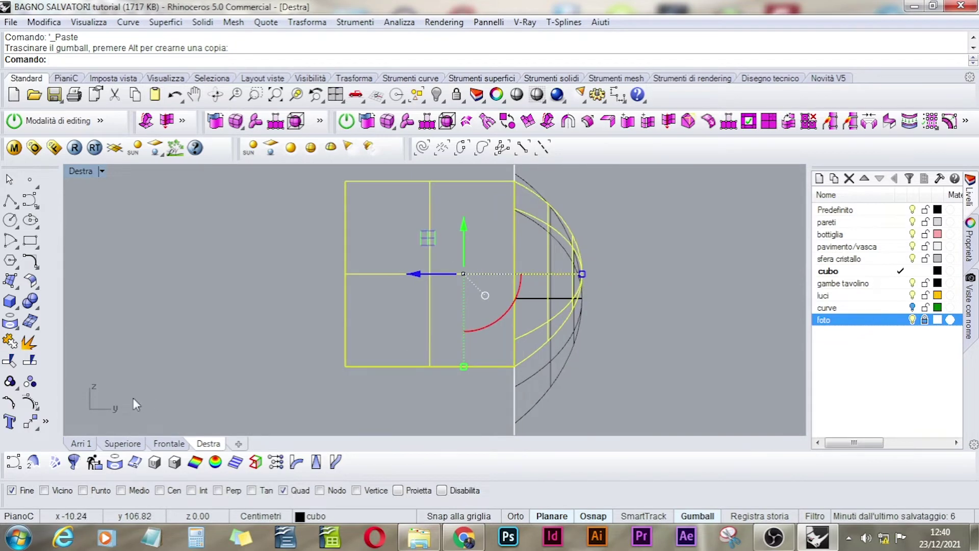
click(78, 443)
key(Escape)
scroll(549, 334, down, 3)
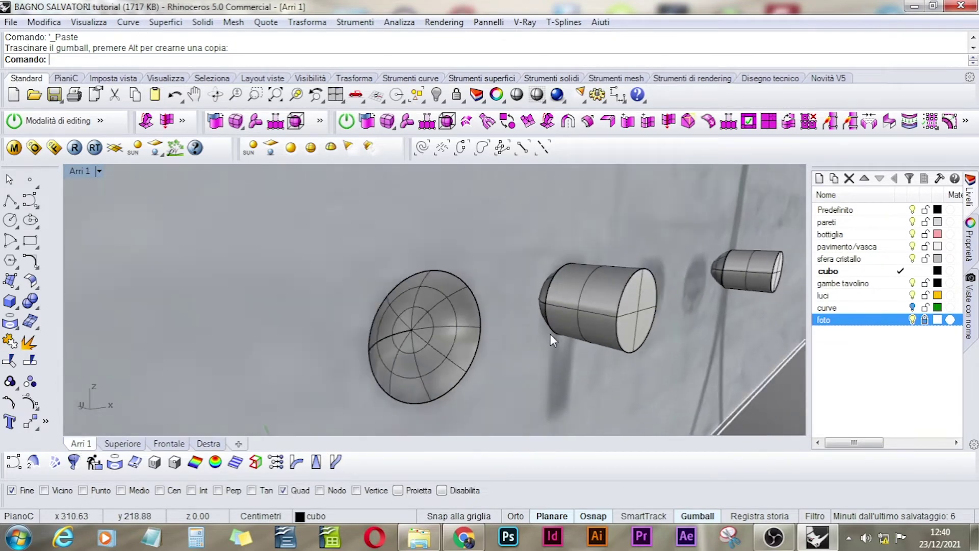
Unhide the wall and subtract the two small domed cylinders from it with a Boolean difference, with their deletion enabled.
right_click(437, 95)
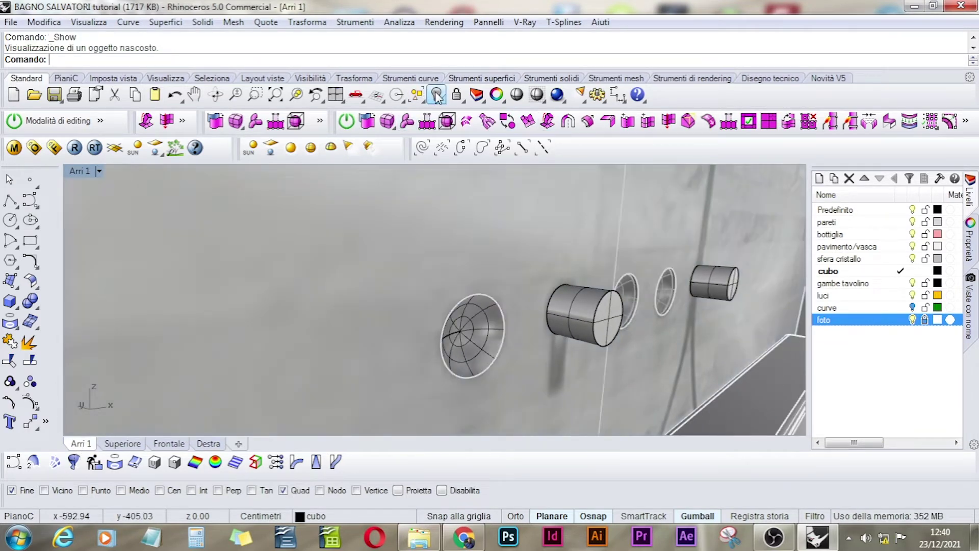
right_drag(712, 237, 616, 246)
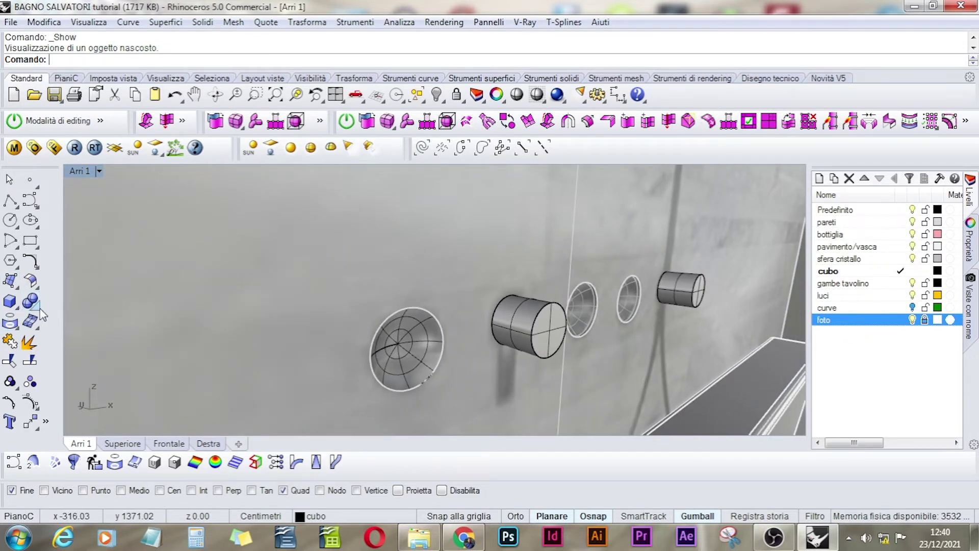
click(15, 316)
click(79, 305)
click(465, 229)
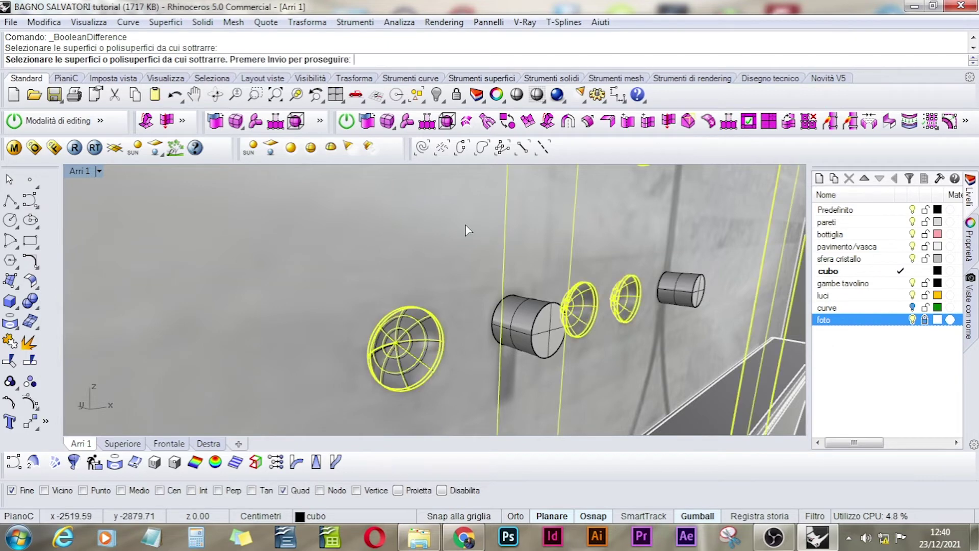
key(Return)
click(530, 327)
click(696, 293)
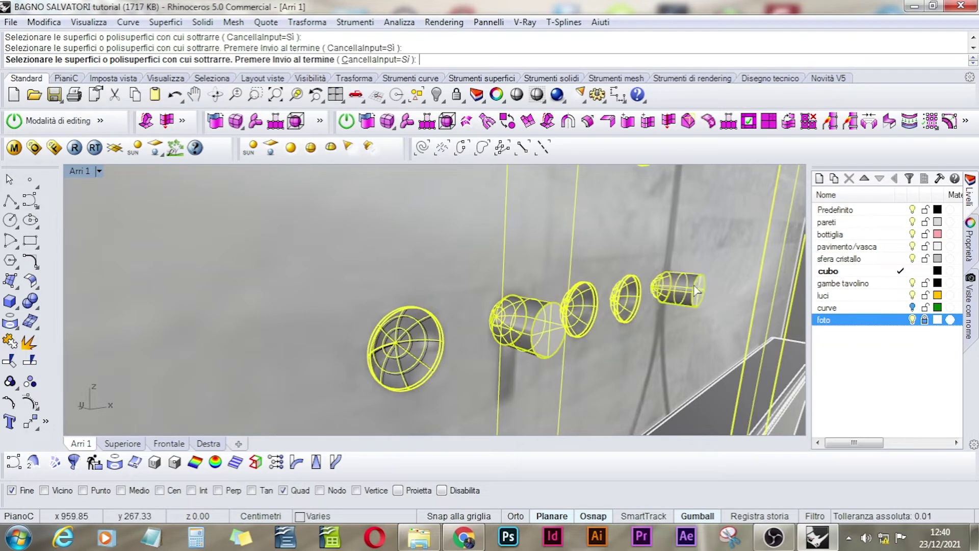
key(Return)
Move the flat disc off the nearest small recess and delete it, then select the wall polysurface to check the cut.
right_drag(689, 309, 663, 332)
scroll(531, 319, up, 5)
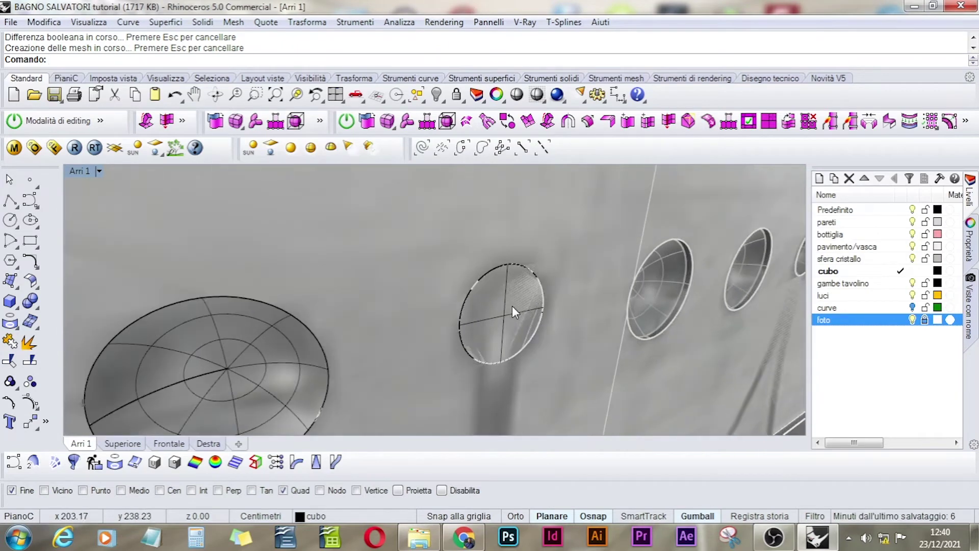
click(512, 304)
drag(490, 313, 623, 362)
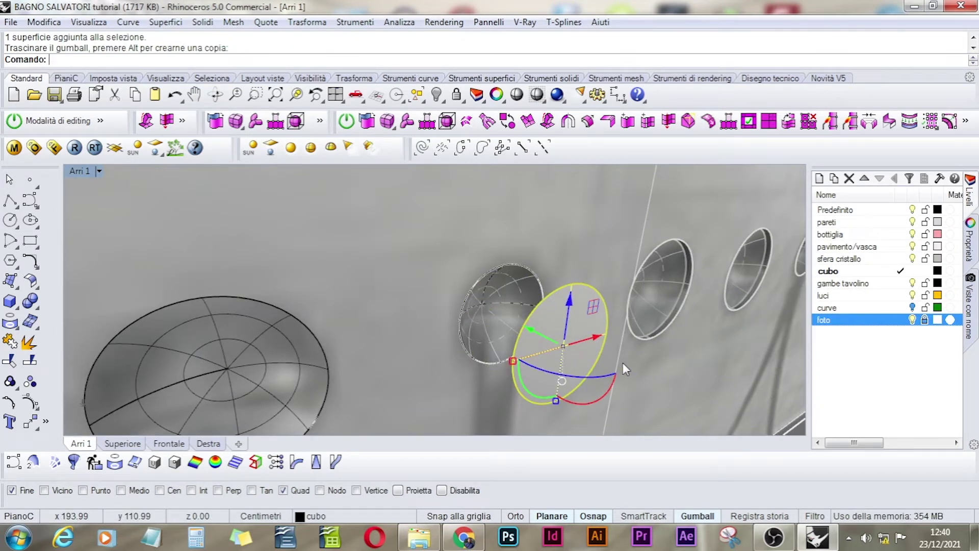
key(Delete)
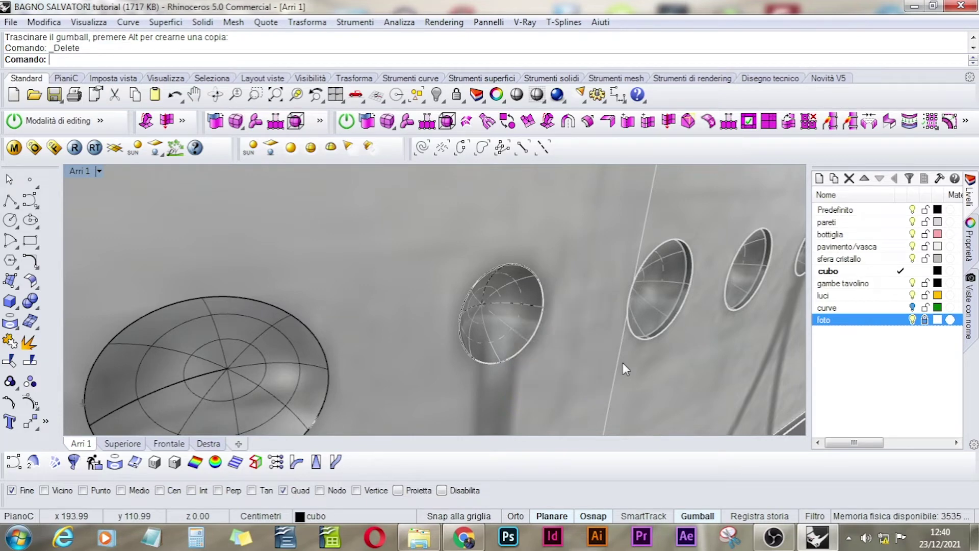
click(516, 307)
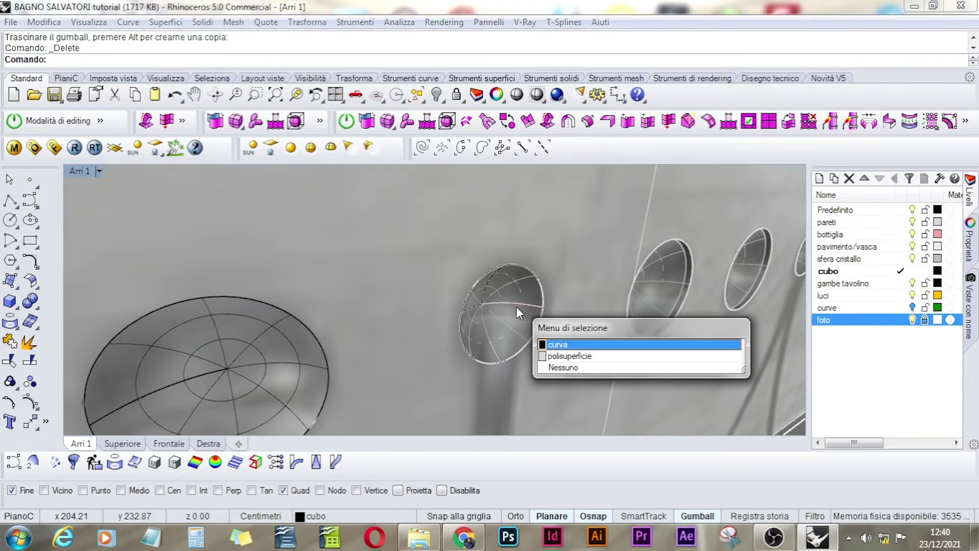
click(564, 356)
scroll(690, 347, down, 3)
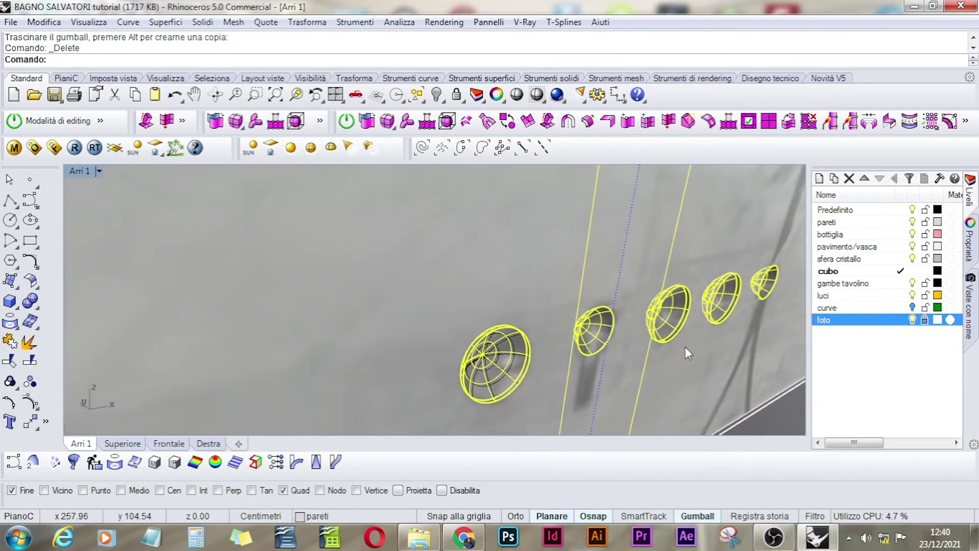
click(688, 349)
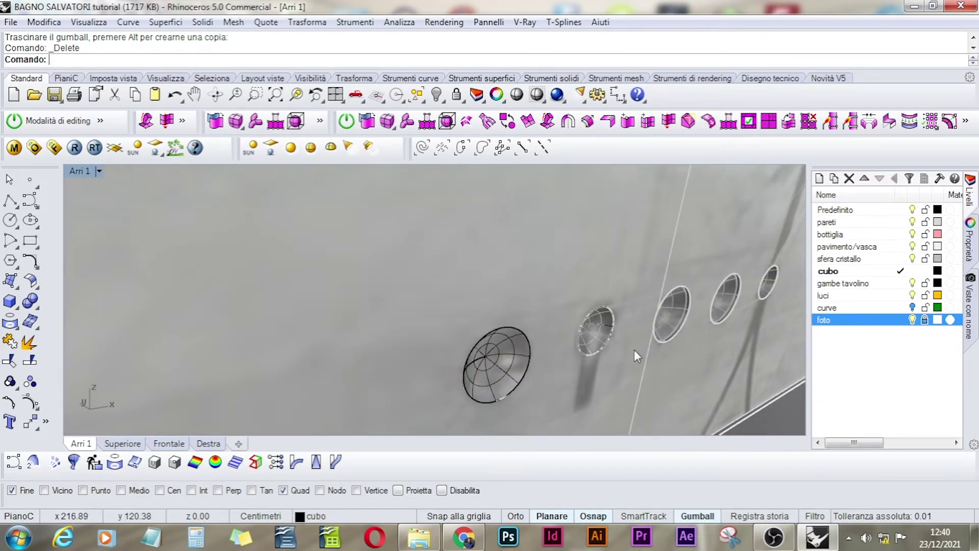
Paste the domed cylinder back in place, explode it, and delete its cylinder wall and end cap so only the dome is kept.
key(ctrl+v)
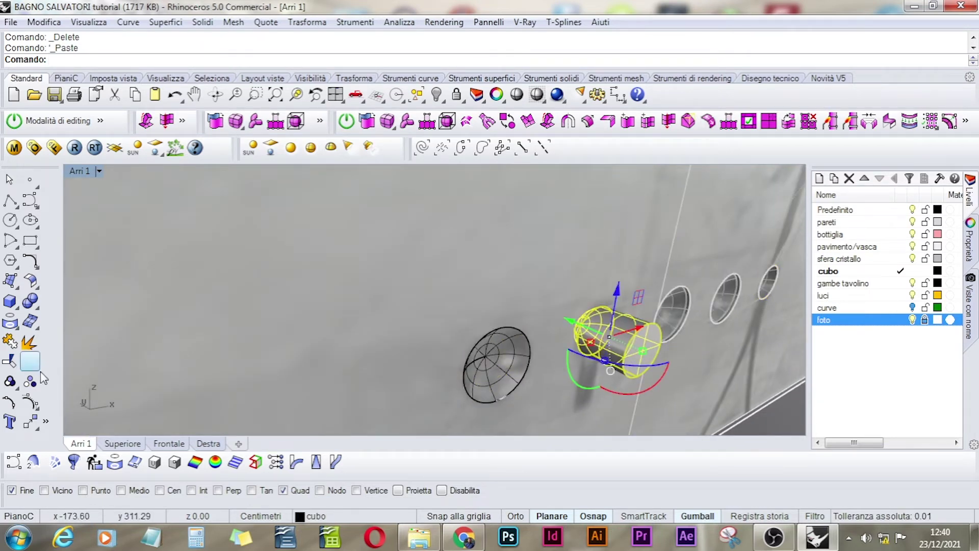
click(30, 342)
click(612, 338)
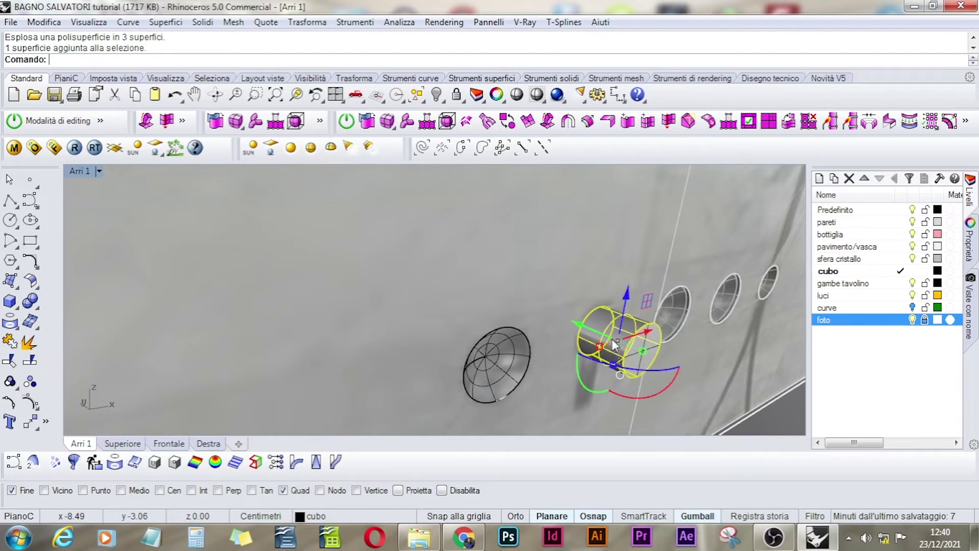
key(Delete)
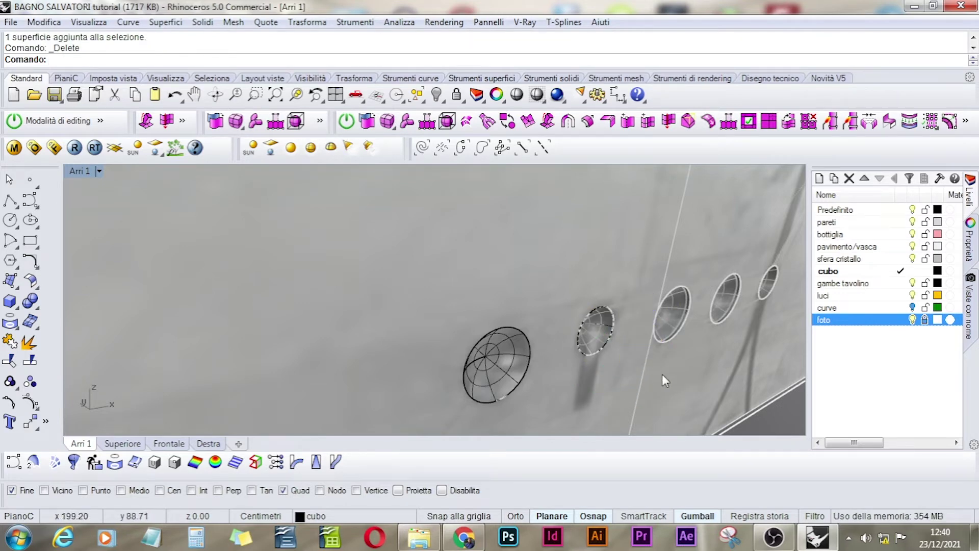
Try to offset the large dome surface inward as a solid with a distance of 0.3 in the right view.
scroll(488, 369, up, 3)
click(525, 366)
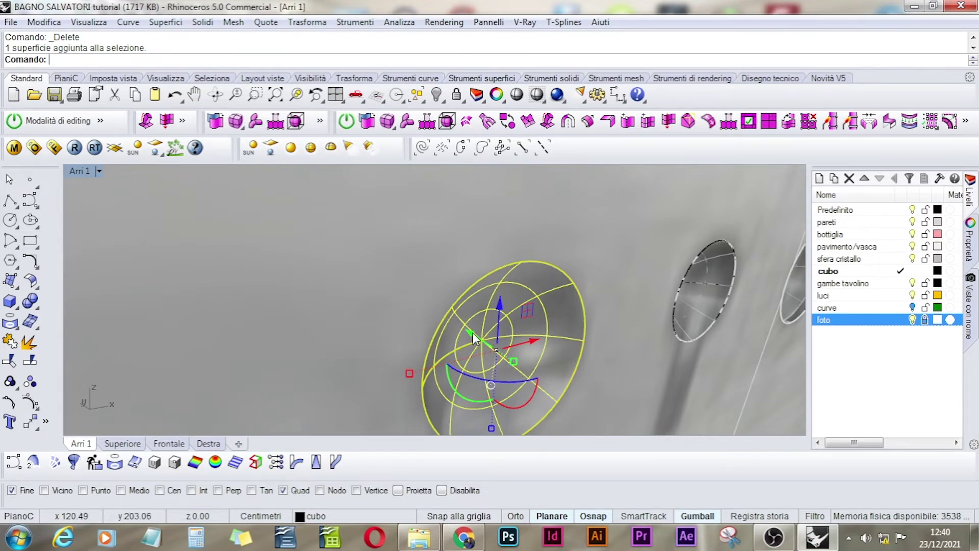
right_drag(509, 354, 571, 357)
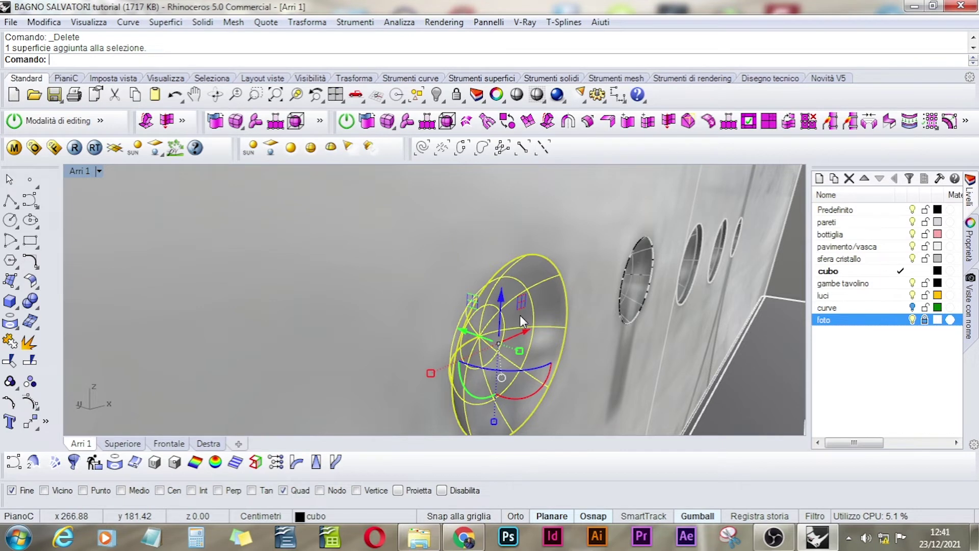
click(209, 443)
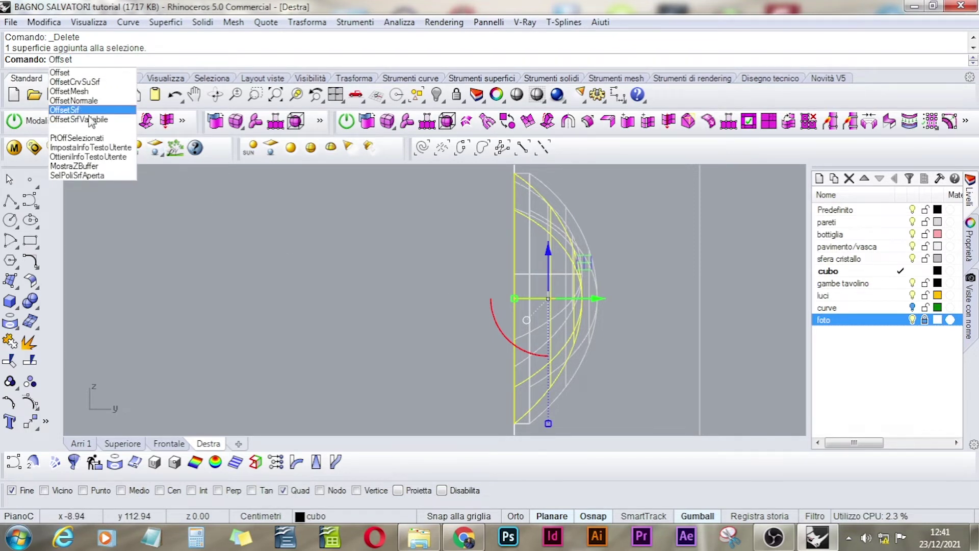
click(77, 107)
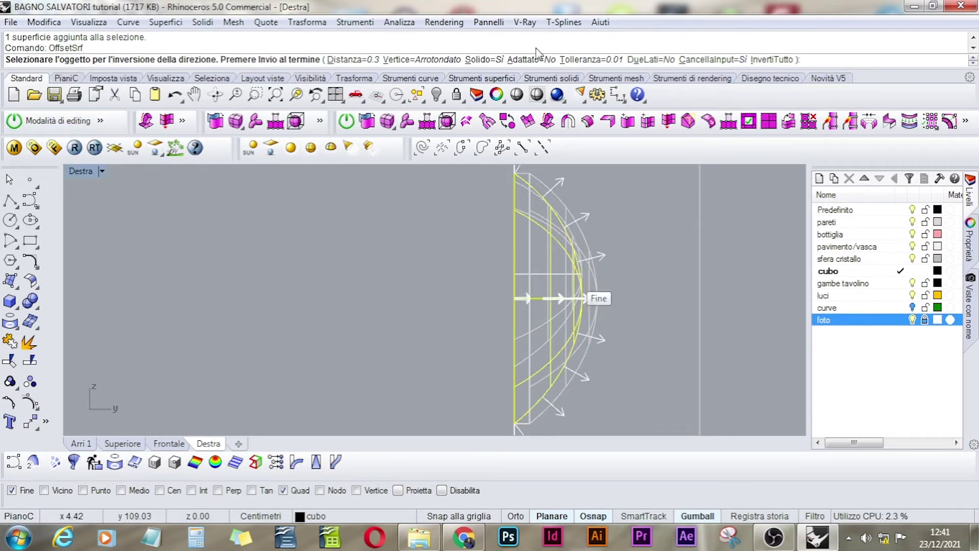
click(771, 60)
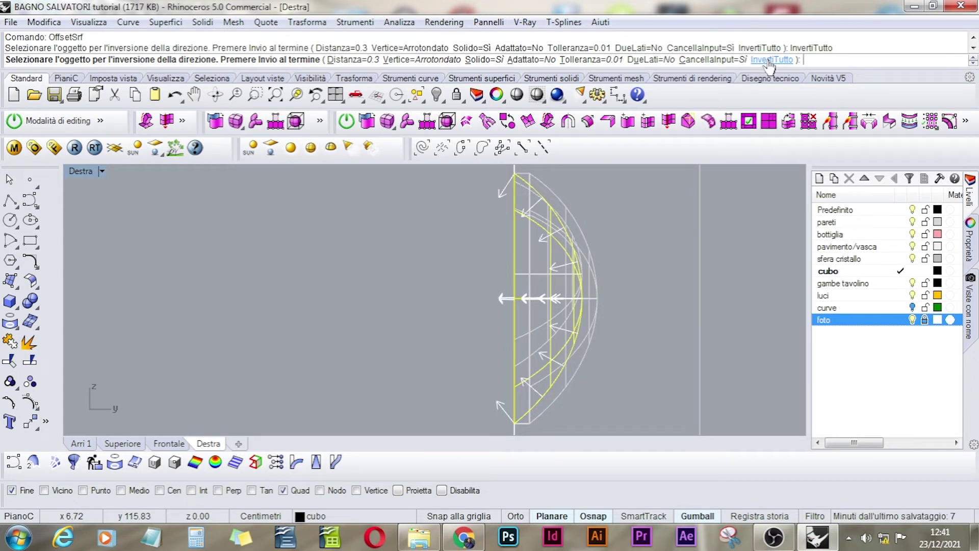
key(Return)
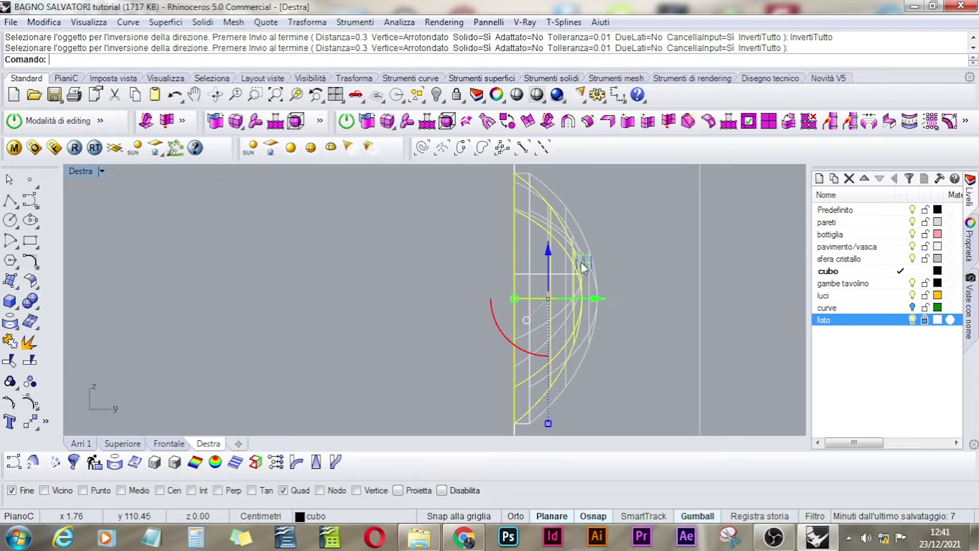
Try to extrude the large dome surface horizontally out of the wall, setting the direction from the dome's apex in the right view.
text(Estrud)
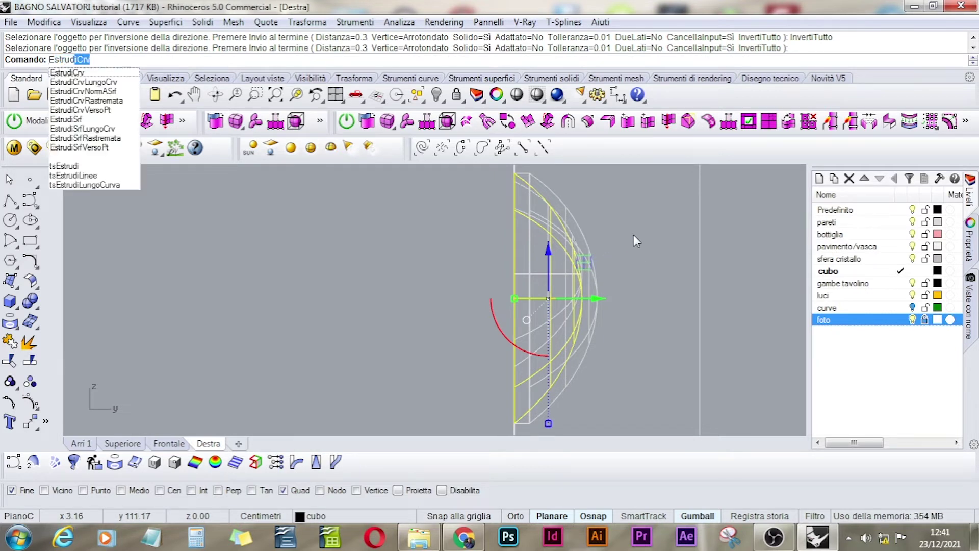
text(iSrf)
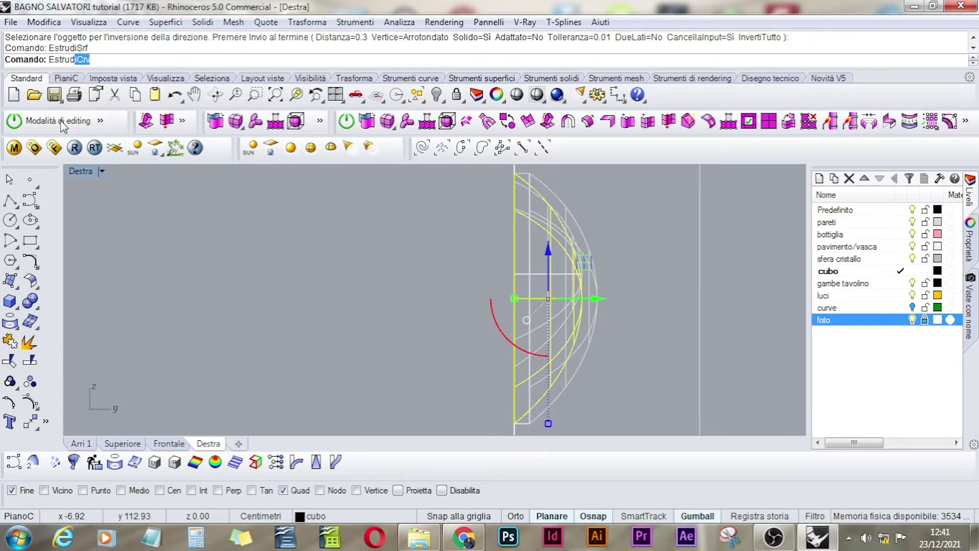
key(Return)
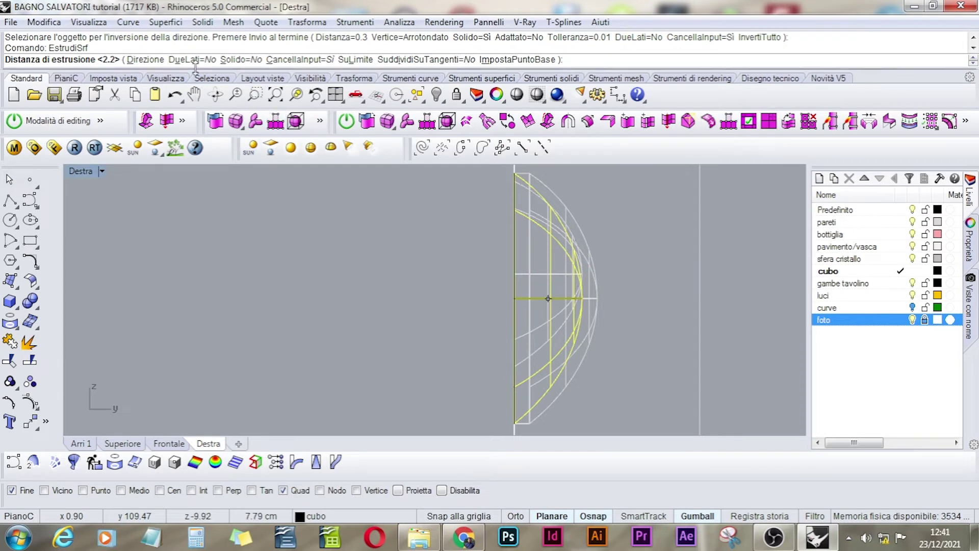
click(155, 66)
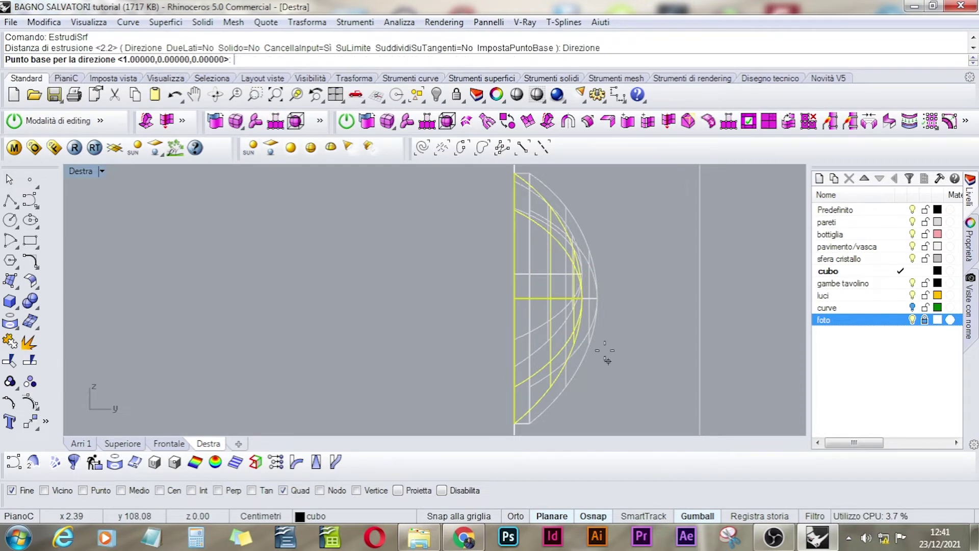
click(582, 299)
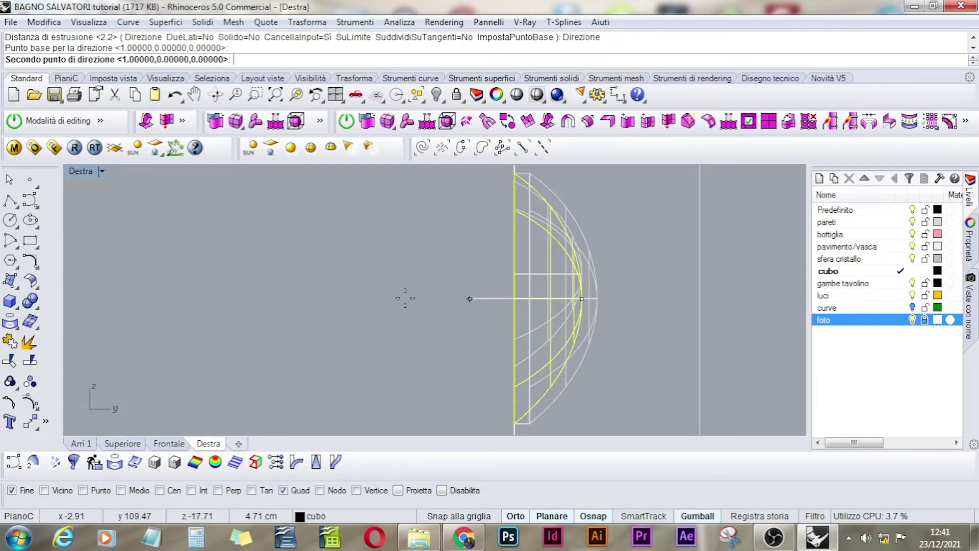
click(324, 301)
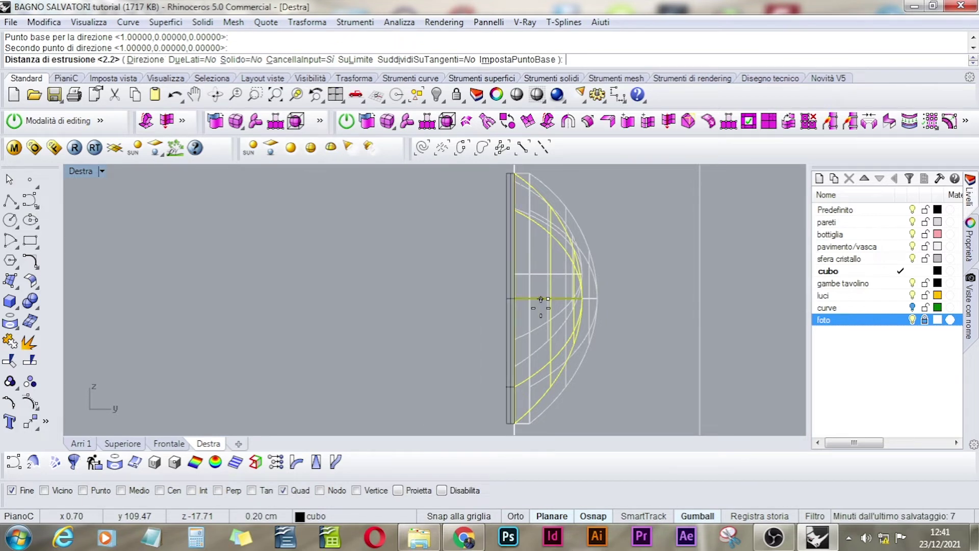
click(552, 320)
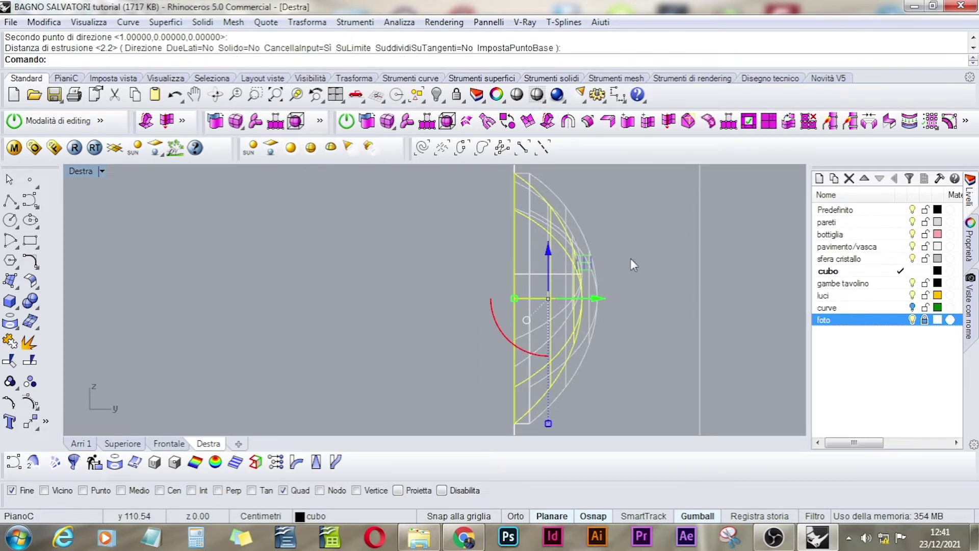
text(Offset)
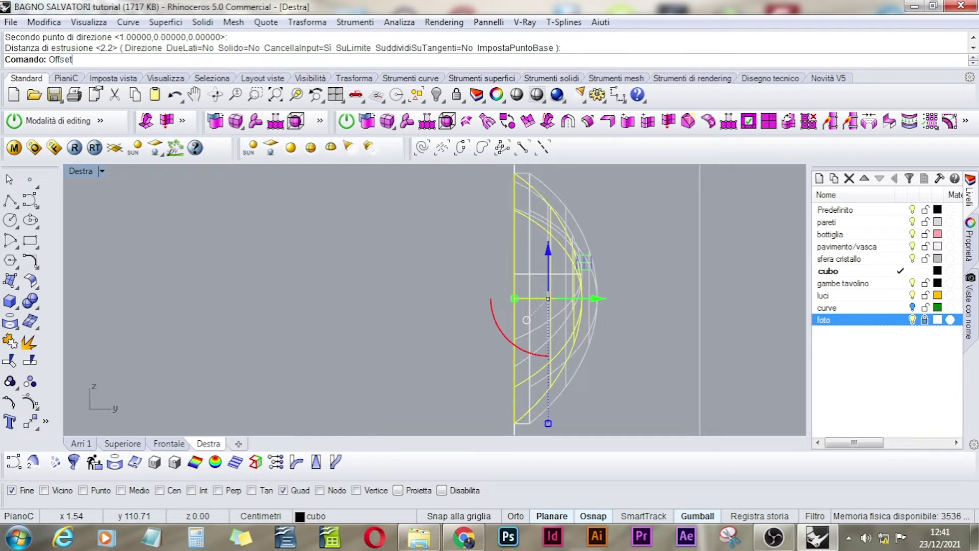
key(Return)
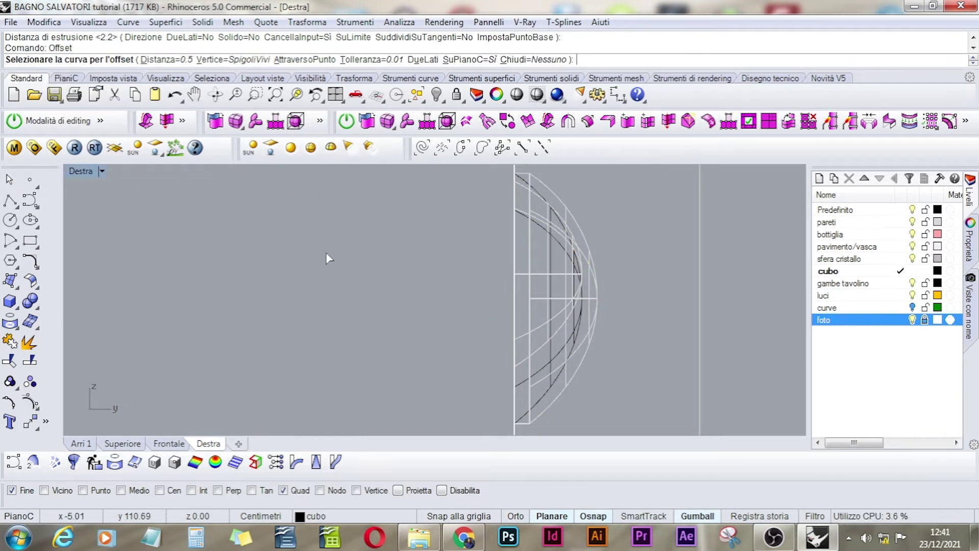
key(Escape)
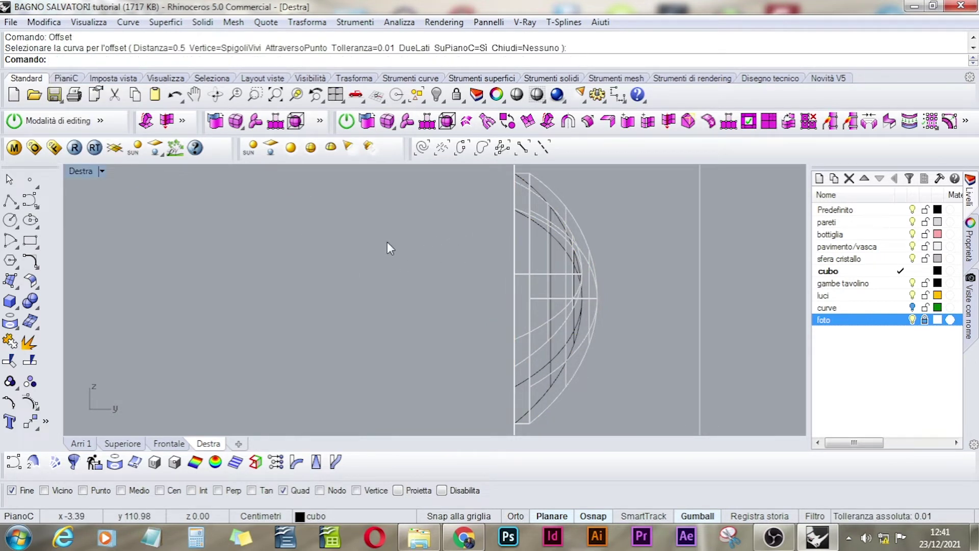
Offset the large dome surface 0.3 cm as a solid in the perspective view, flipping the direction toward the inside of the recess.
text(Offset)
key(Down)
key(Down)
key(Down)
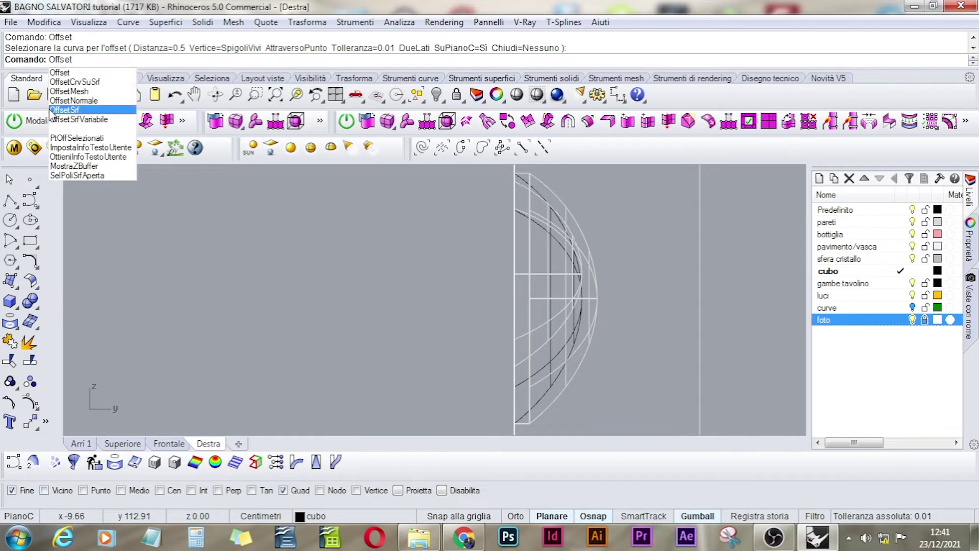
key(Return)
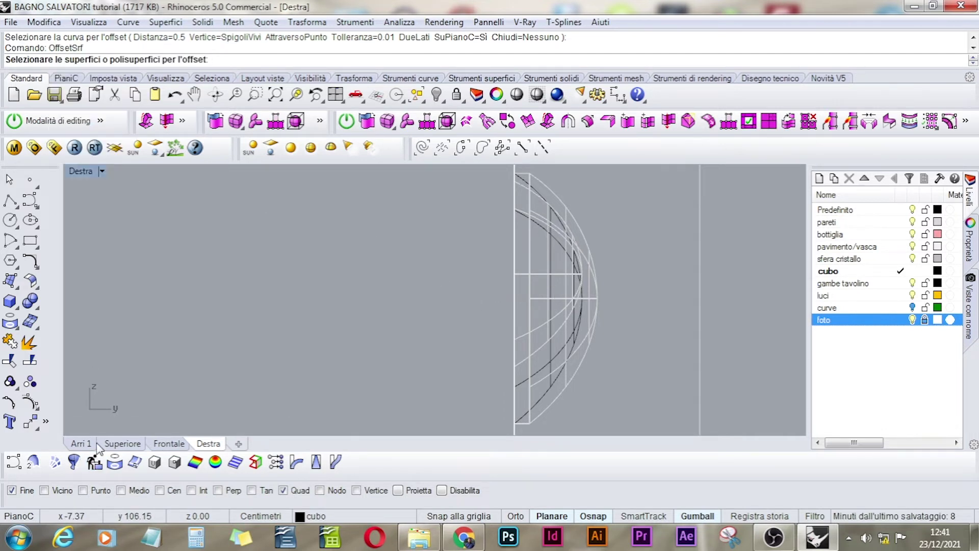
click(81, 443)
click(510, 323)
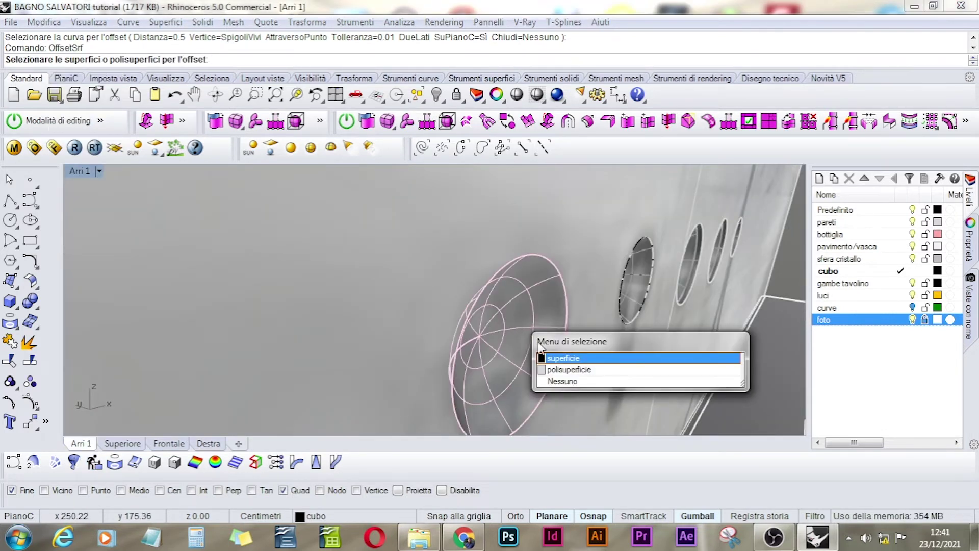
click(570, 352)
key(Return)
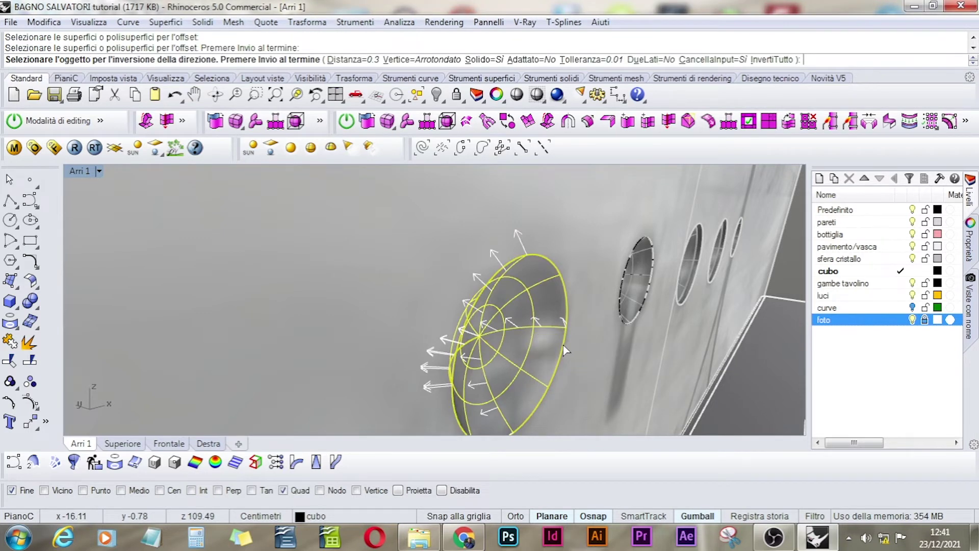
click(537, 295)
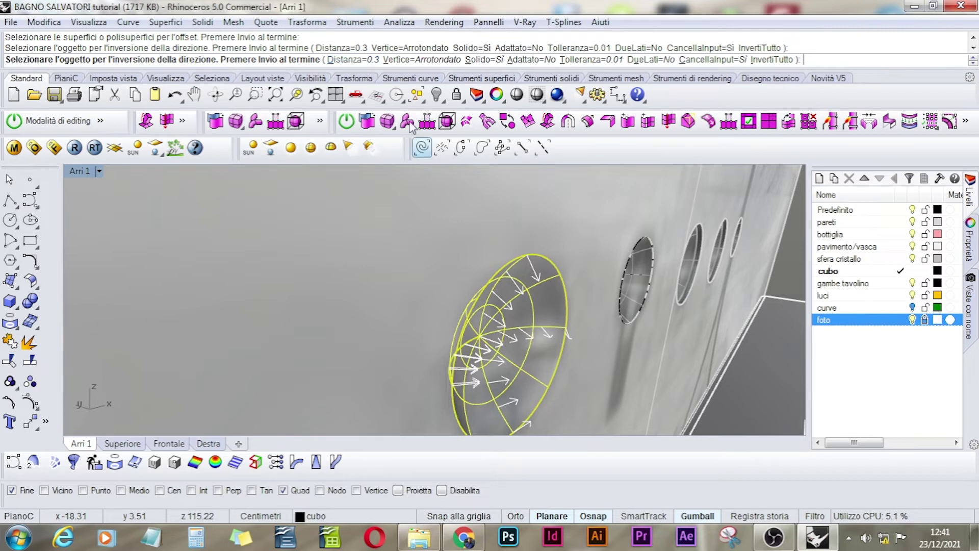
key(Return)
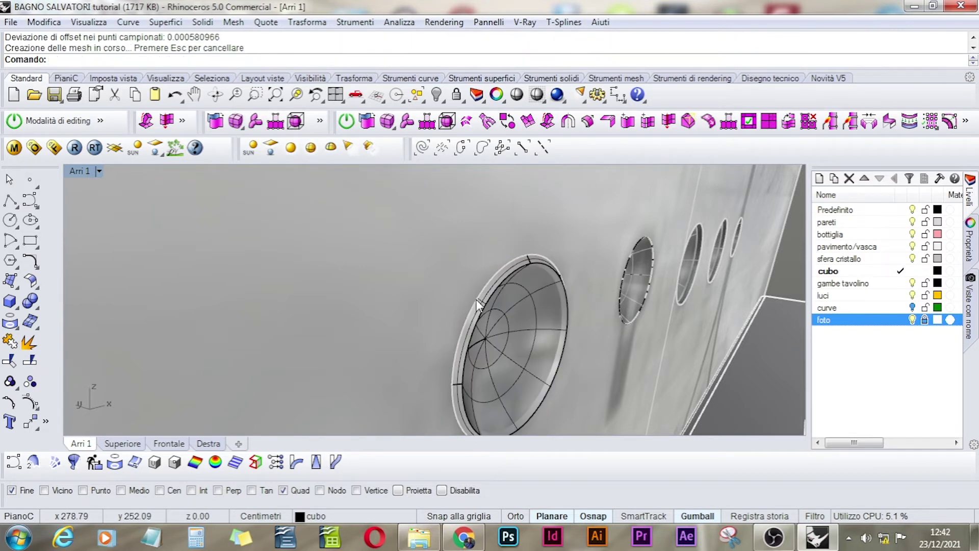
right_drag(539, 314, 497, 294)
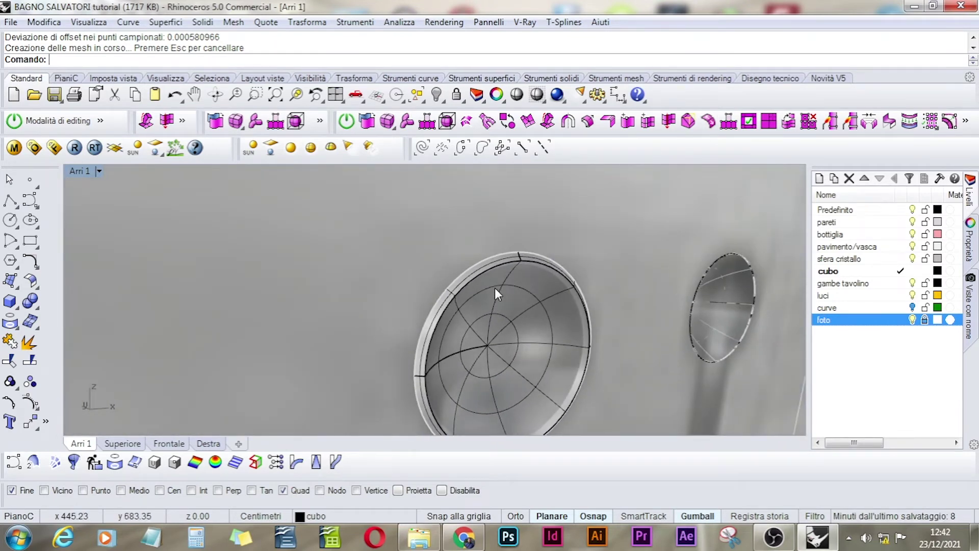
scroll(570, 295, down, 3)
shift+right_drag(607, 304, 418, 319)
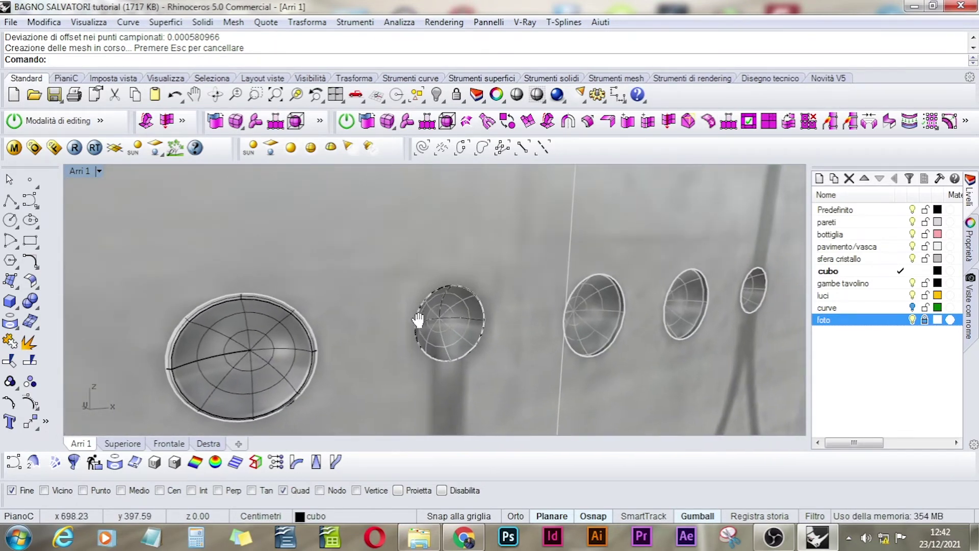
right_click(349, 319)
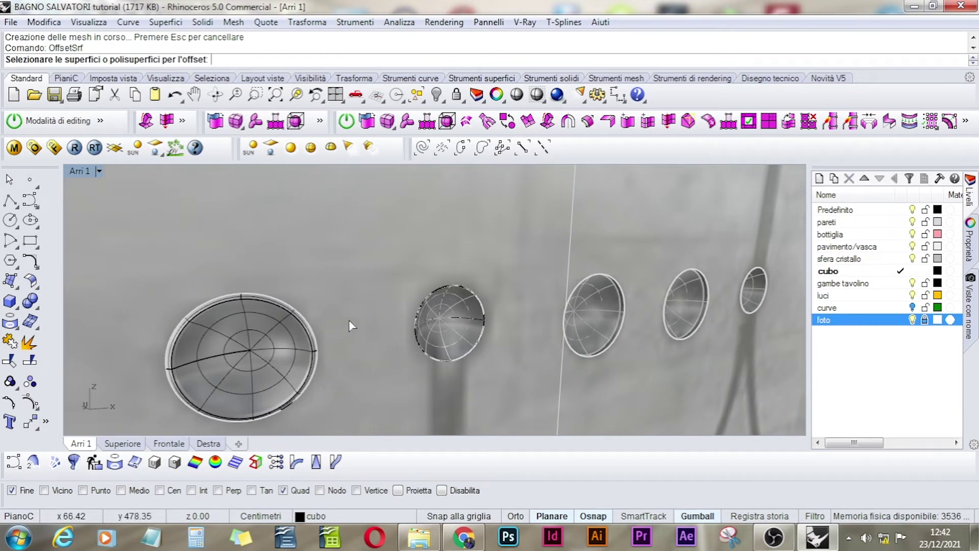
click(452, 311)
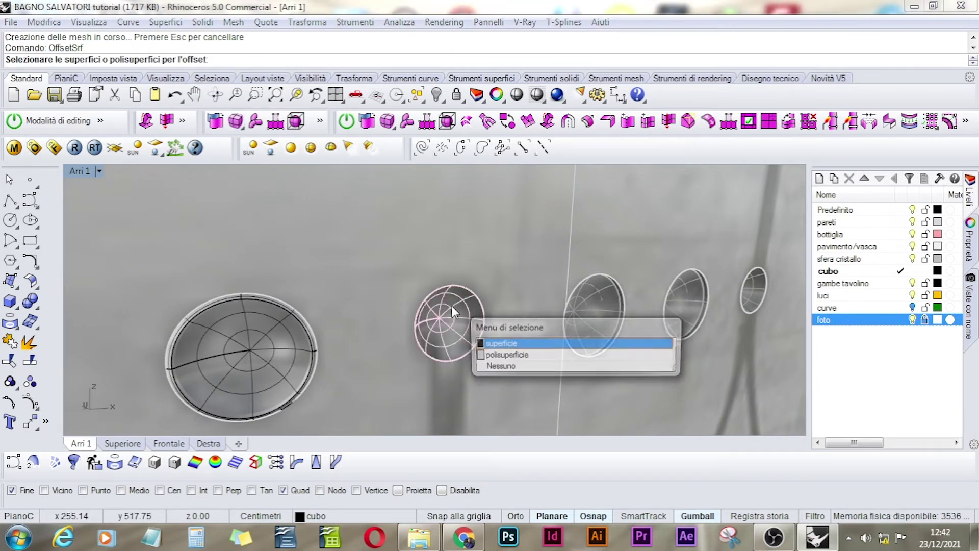
click(503, 346)
click(599, 308)
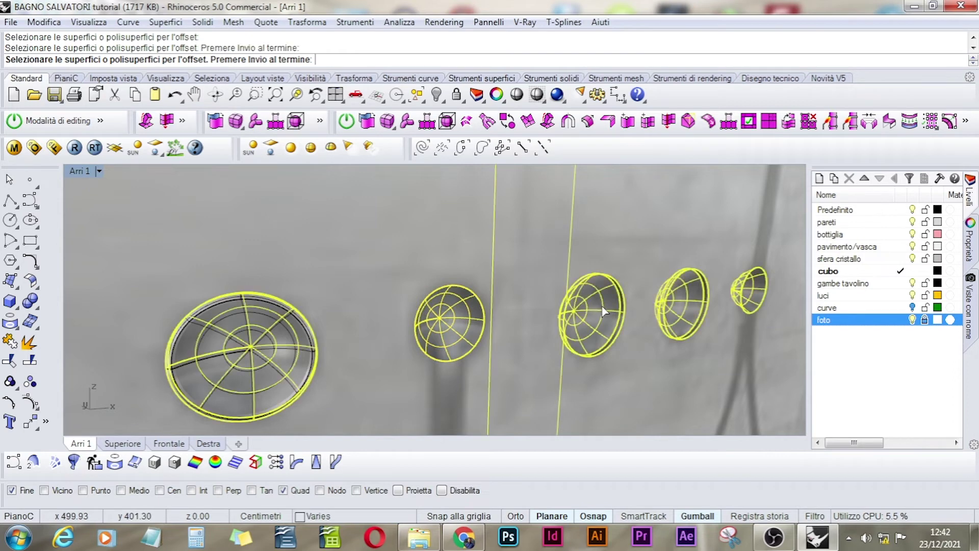
key(Return)
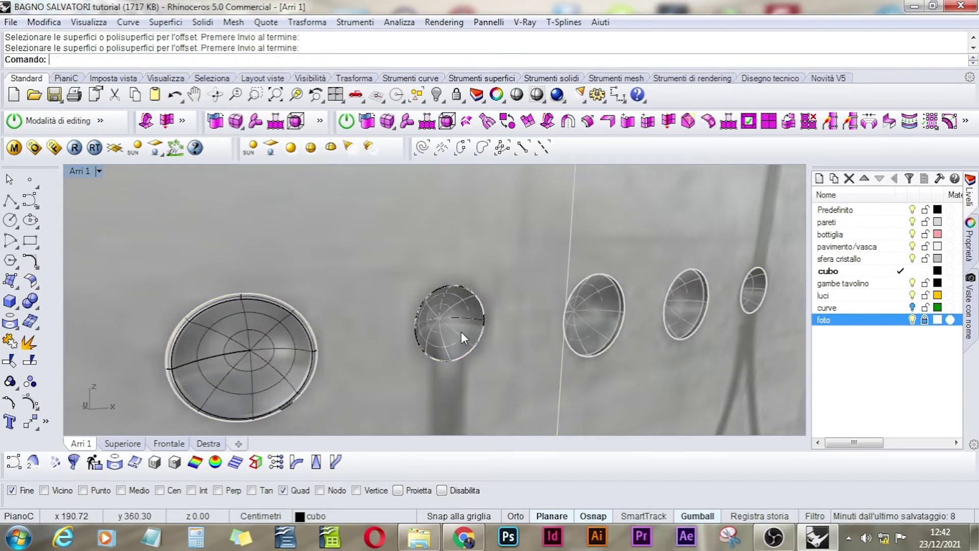
Offset the small dome surface of the second recess 0.3 cm as a solid, flipping the direction toward the inside of the recess.
key(Return)
click(467, 327)
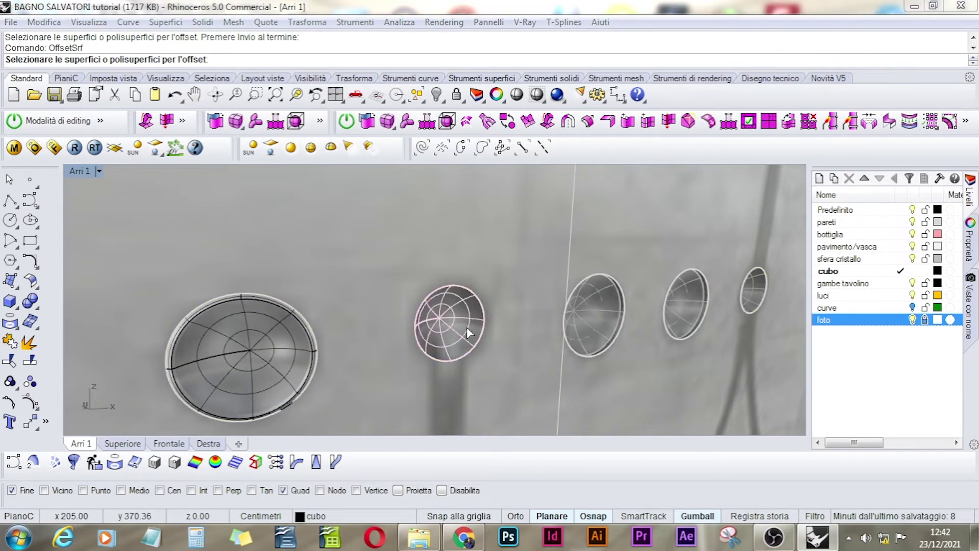
key(Return)
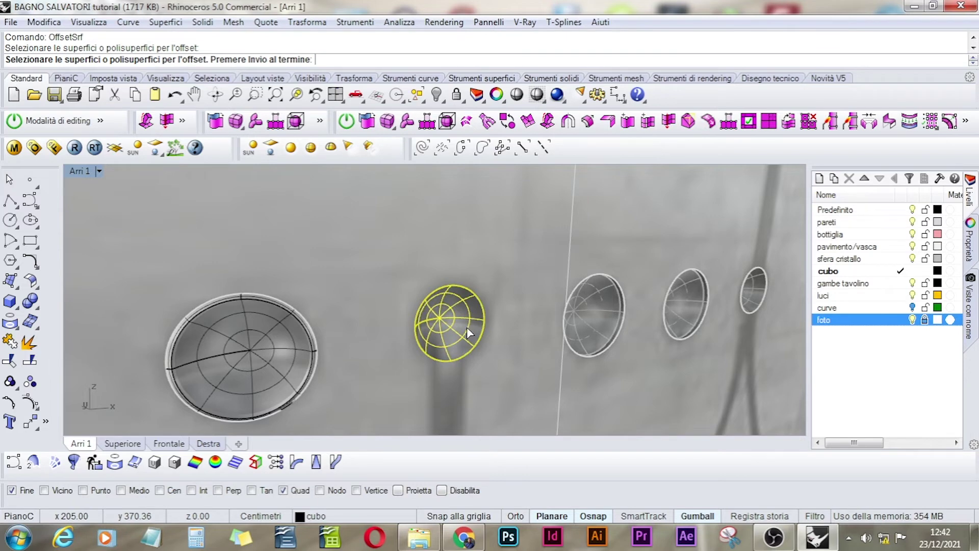
key(Return)
click(463, 326)
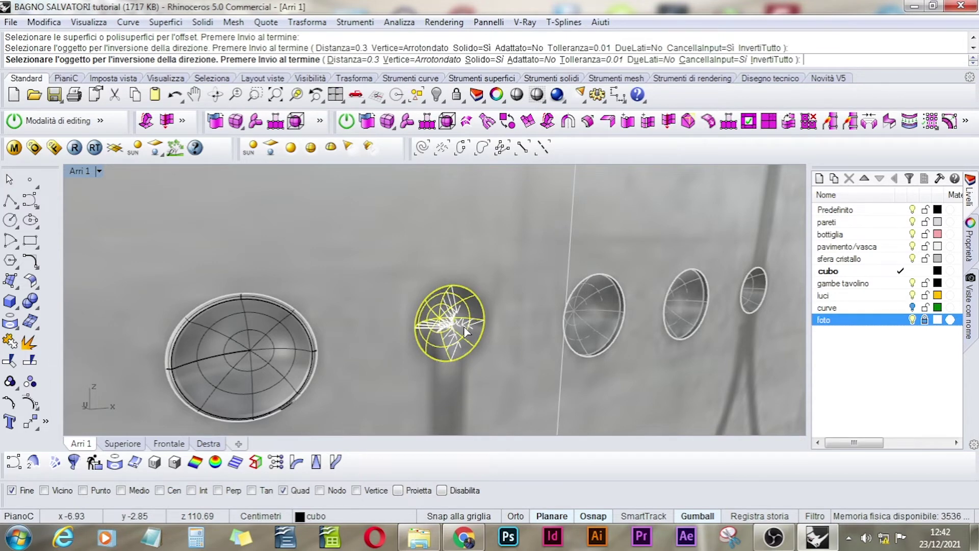
key(Return)
scroll(448, 310, up, 3)
scroll(447, 310, down, 3)
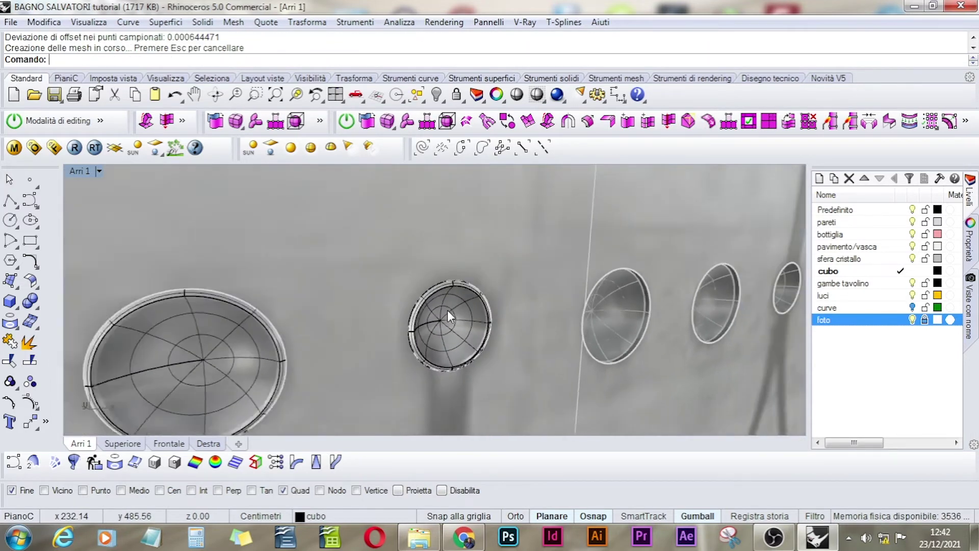
Copy the large dome lining horizontally in the front view, placing copies in the third and fourth recesses.
click(272, 312)
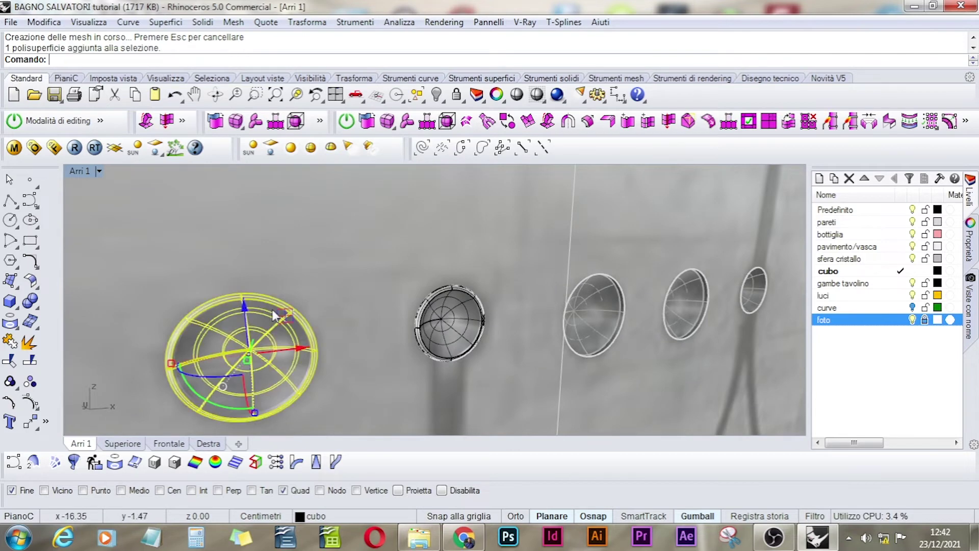
click(162, 445)
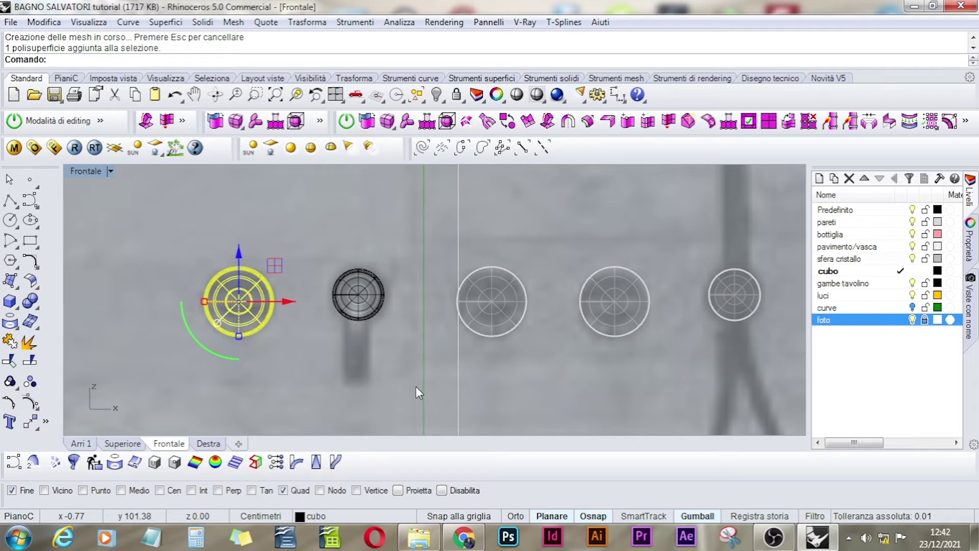
key(ctrl+c)
key(ctrl+v)
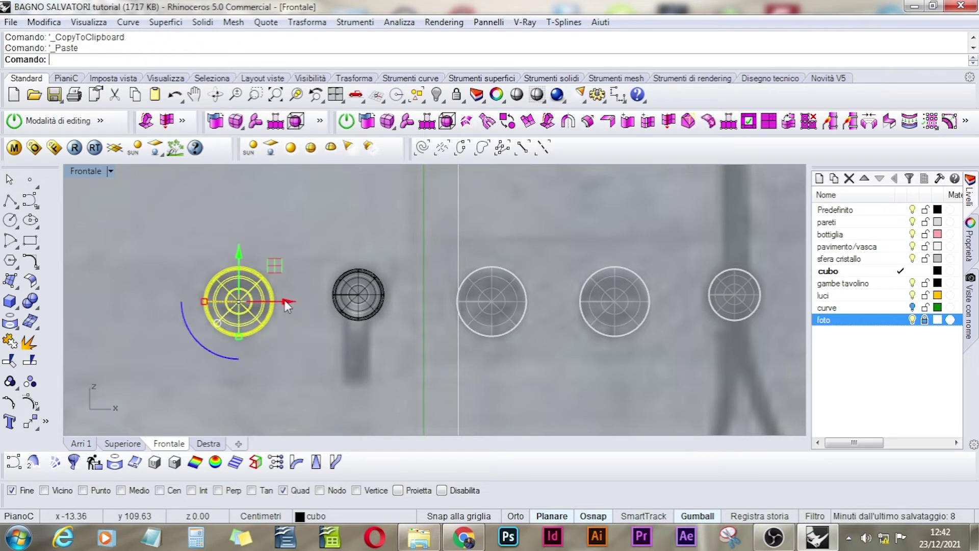
drag(286, 304, 663, 306)
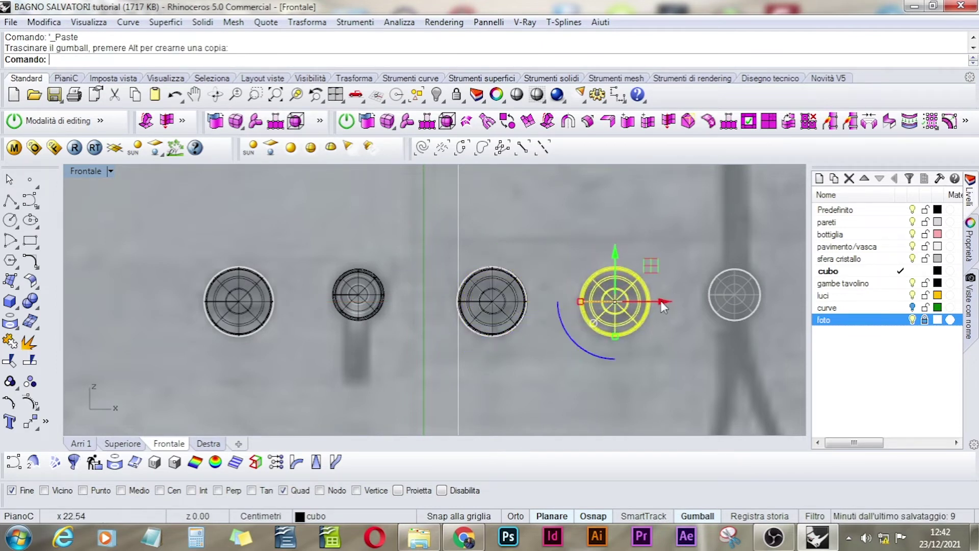
Copy the small dome lining of the second recess and move the copy horizontally into the fifth recess.
click(371, 308)
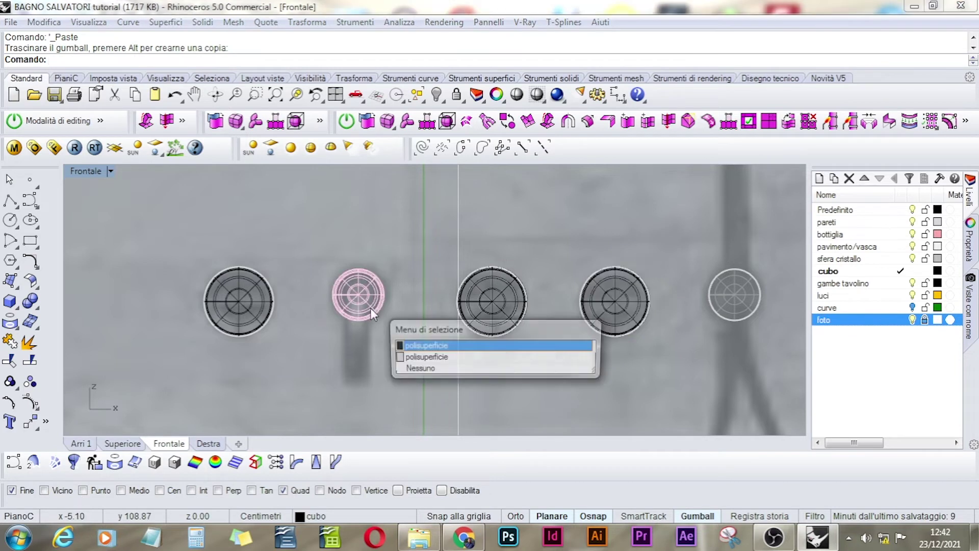
click(405, 344)
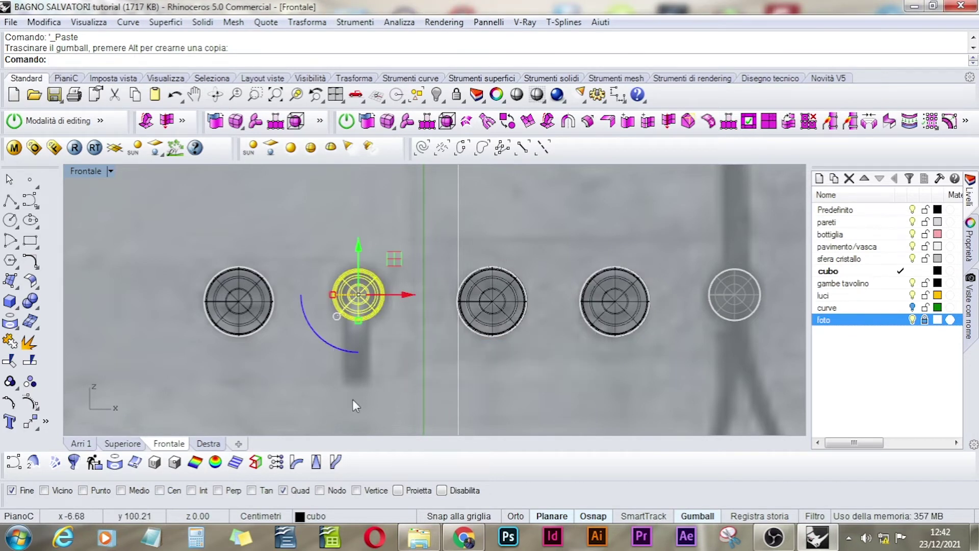
key(ctrl+c)
key(ctrl+v)
drag(407, 301, 781, 302)
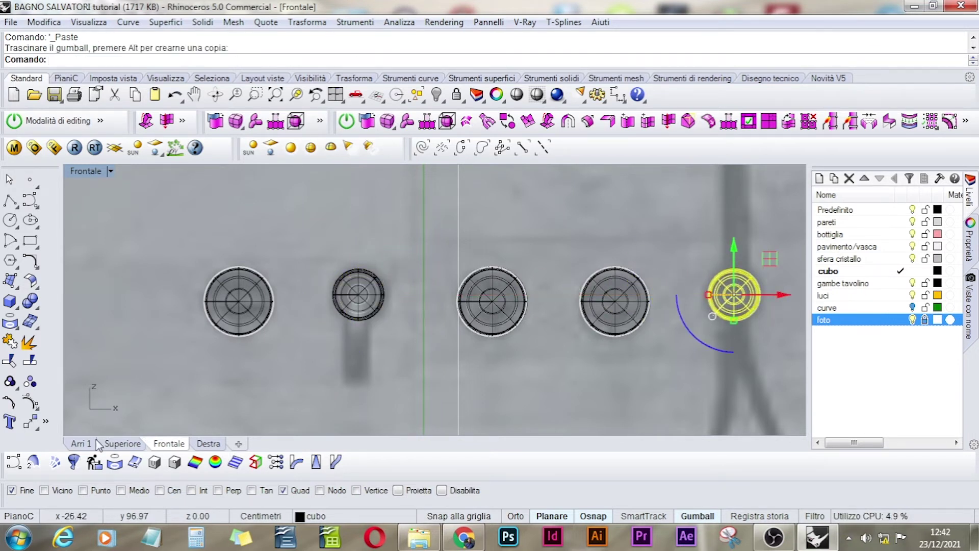
Delete the dome lining copies in the third and fourth recesses.
click(492, 296)
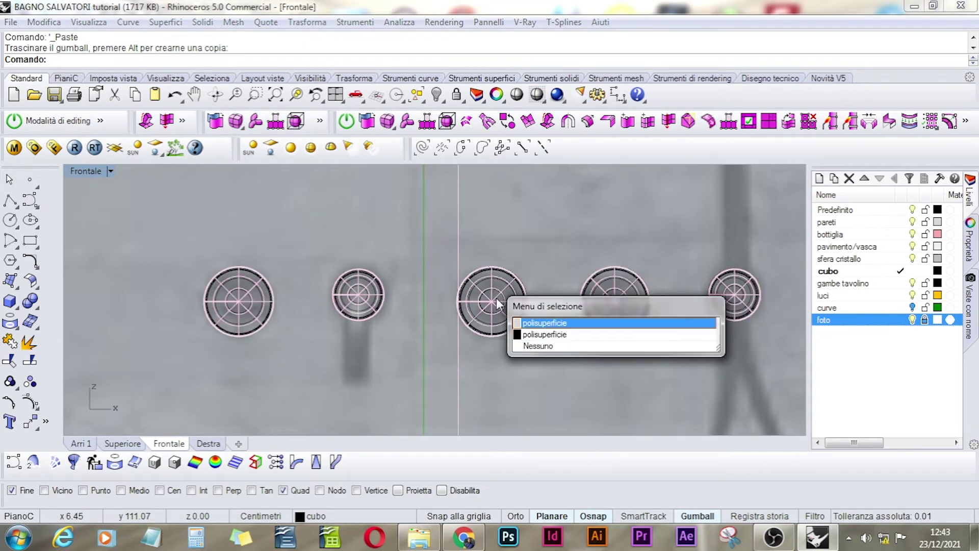
click(529, 337)
key(Delete)
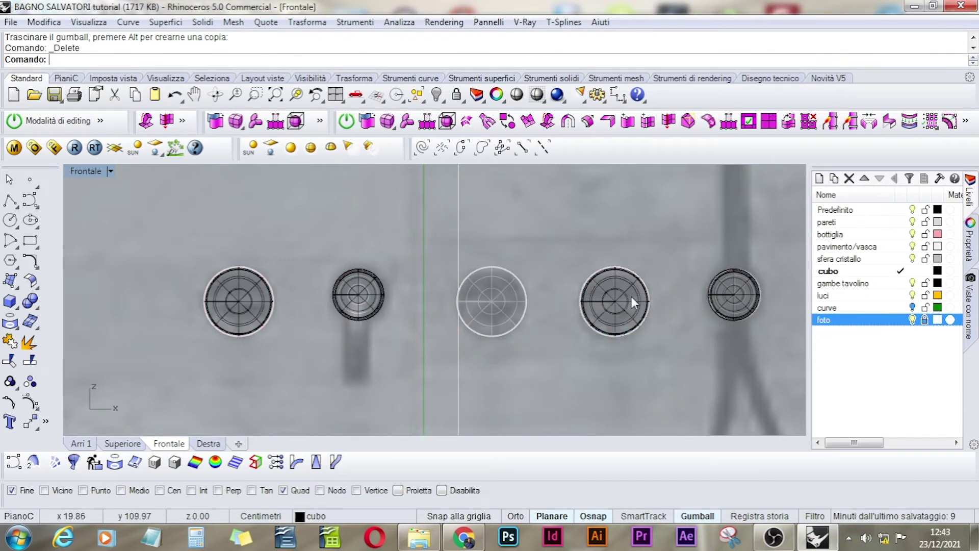
click(629, 282)
key(Delete)
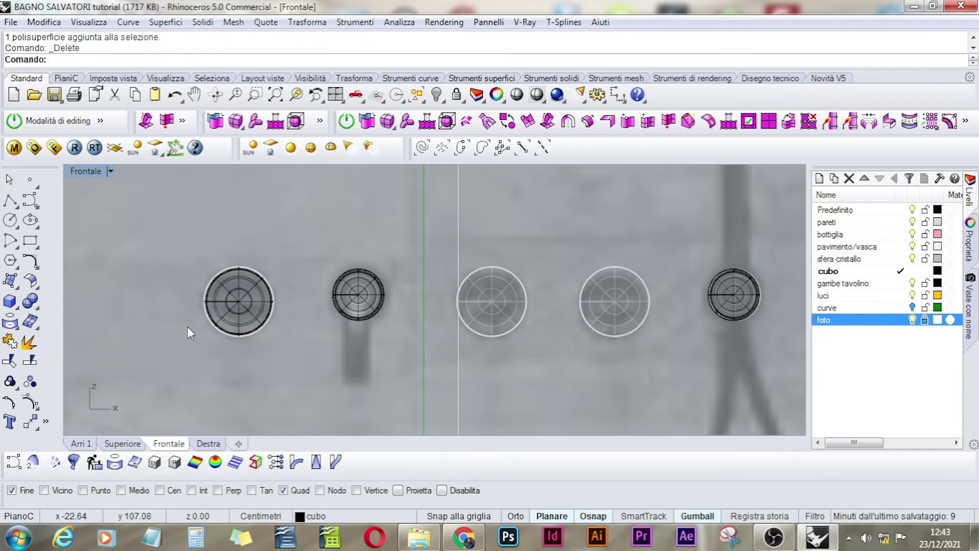
Draw a tall box about 1.1 cm wide centred on the first large dome, with object snaps disabled, setting its depth in the right view.
scroll(232, 288, up, 5)
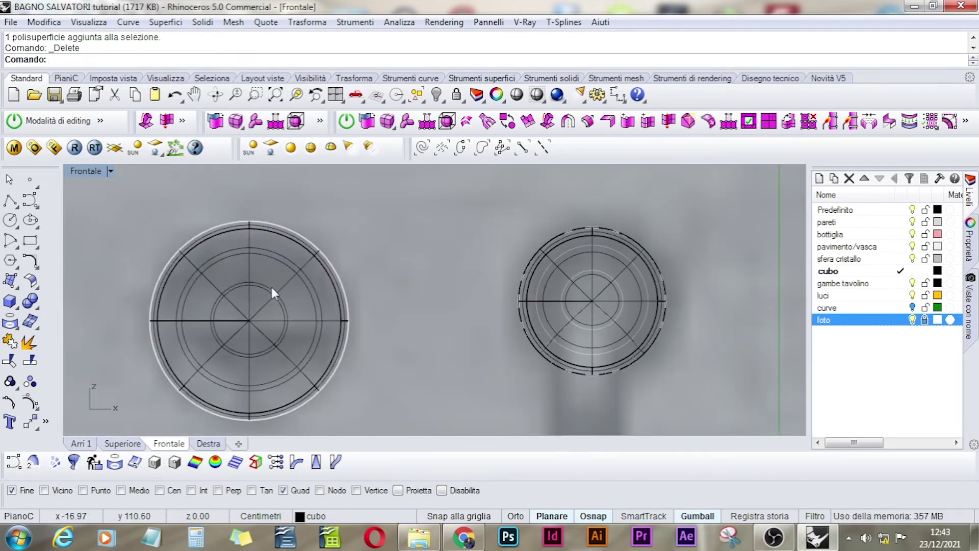
right_drag(271, 287, 381, 268)
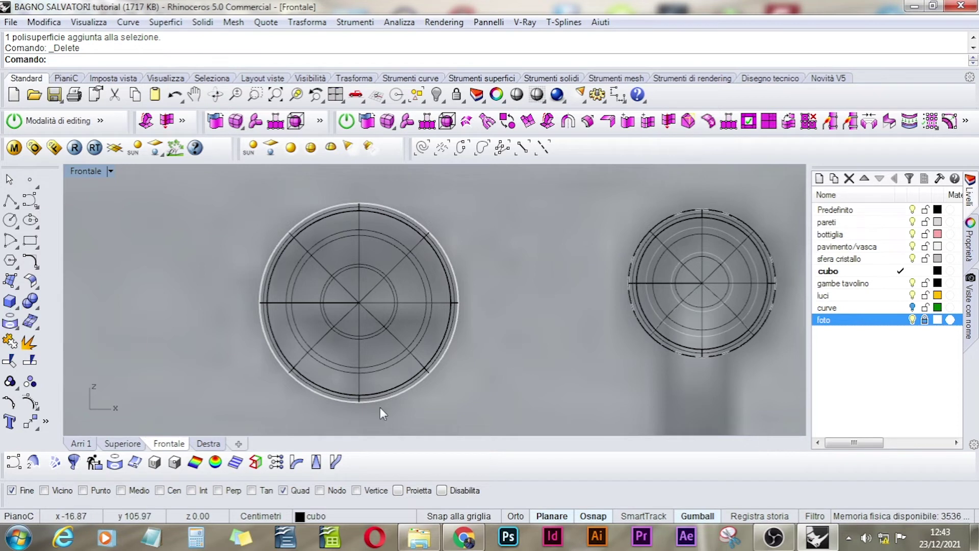
click(16, 312)
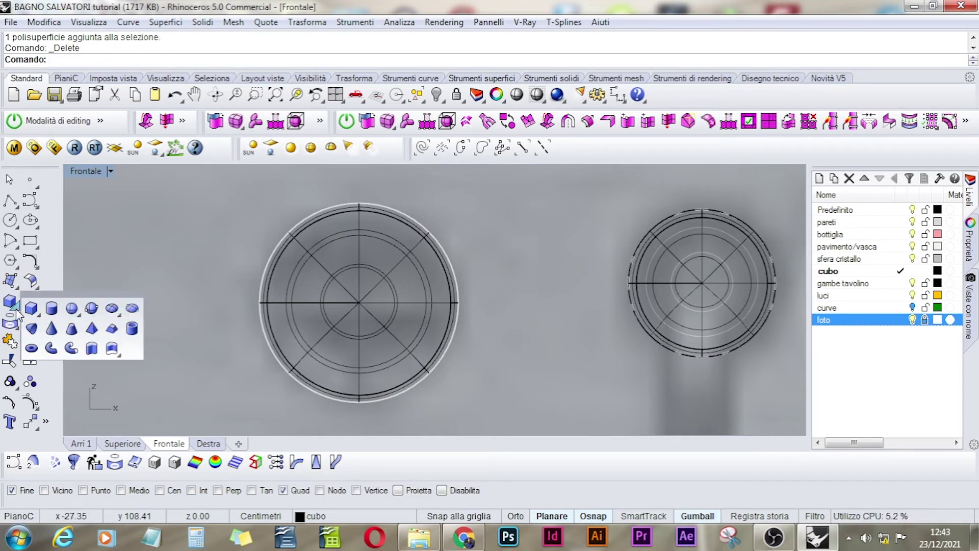
click(32, 309)
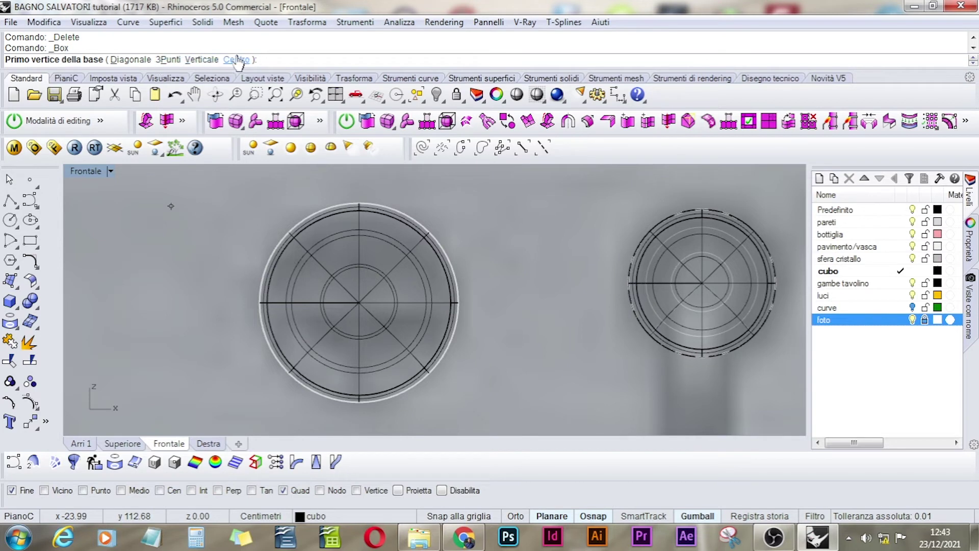
click(237, 60)
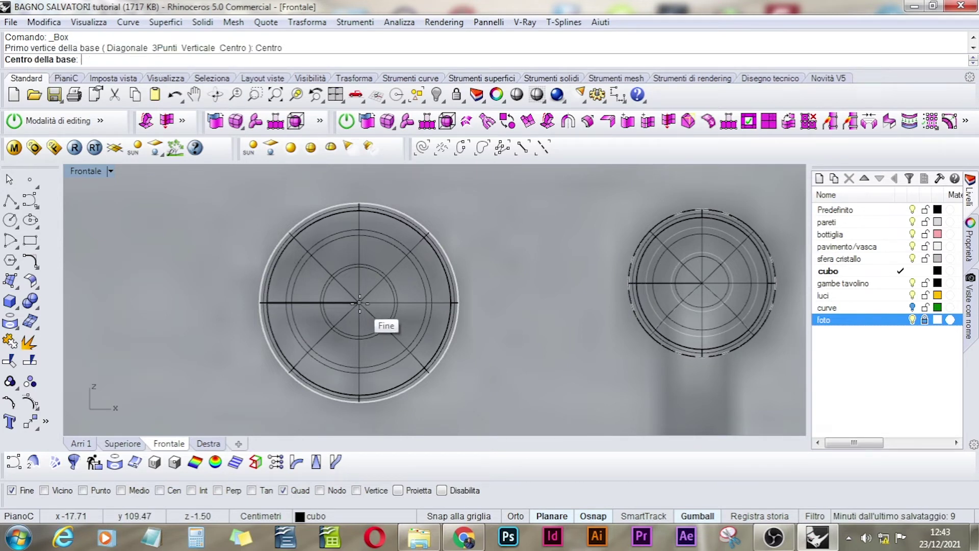
click(360, 303)
click(449, 491)
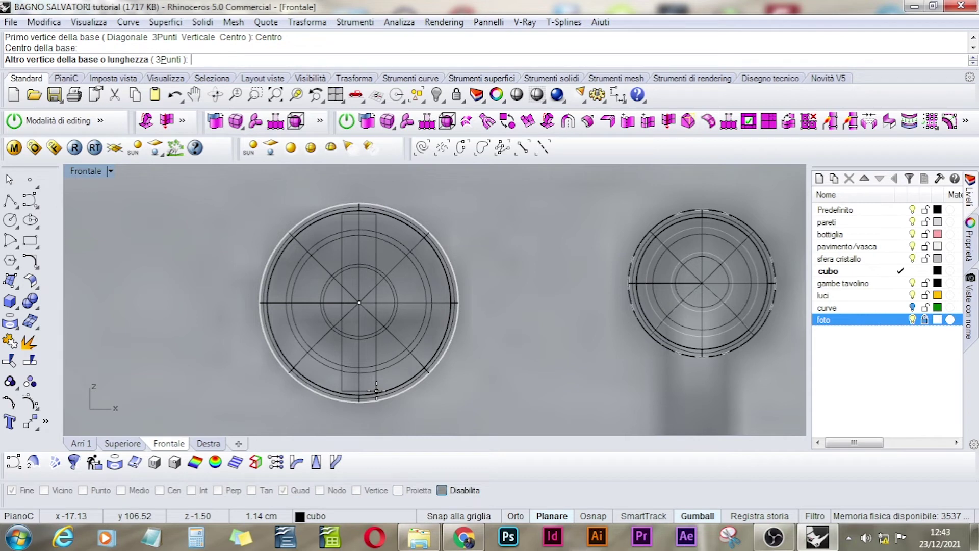
click(376, 391)
click(206, 444)
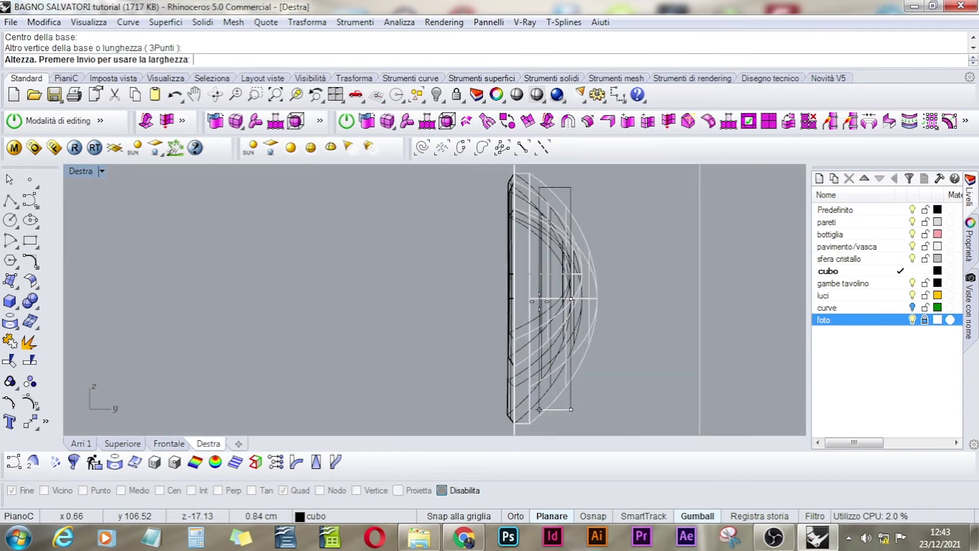
click(691, 310)
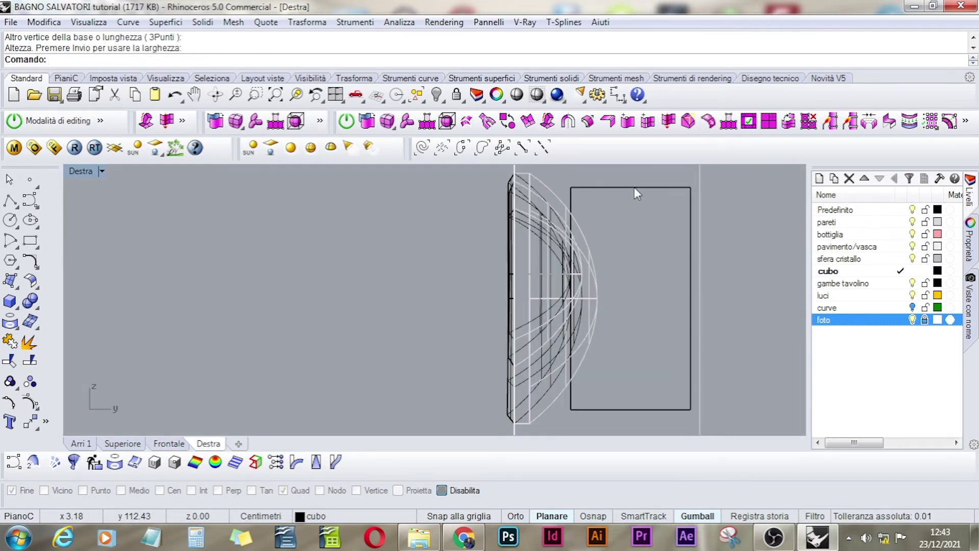
Move the box horizontally toward the front of the wall in the right view so it fills the recess as a handle.
click(635, 189)
drag(678, 301, 618, 280)
click(81, 444)
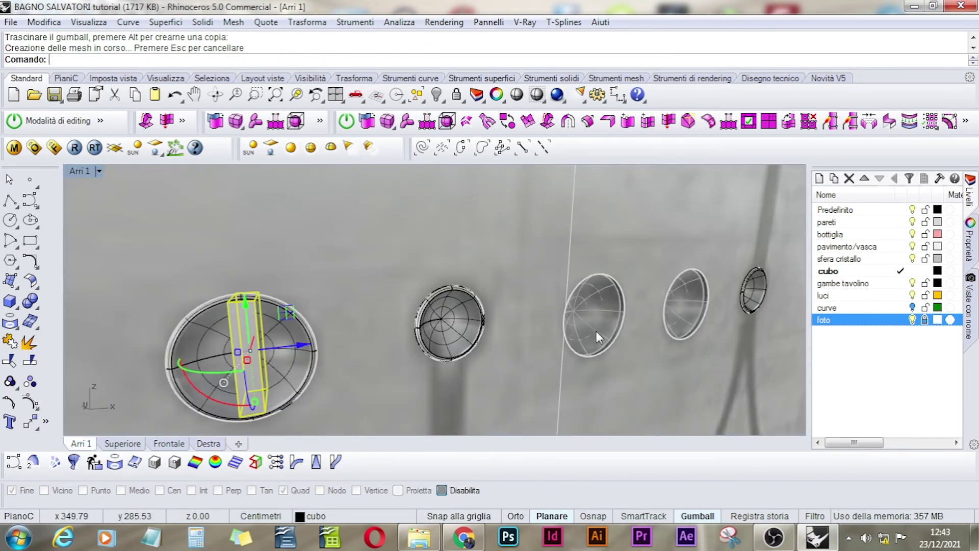
click(343, 305)
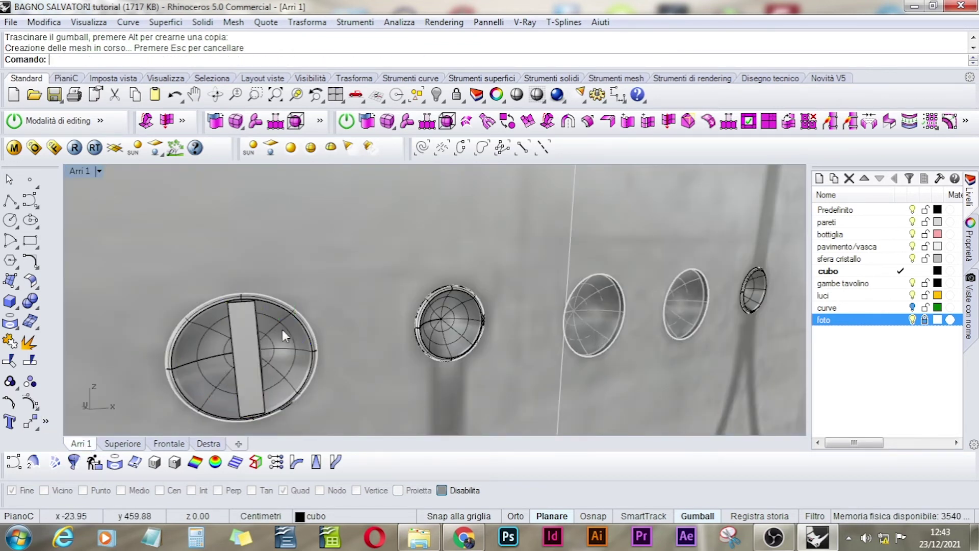
Move the handle box horizontally slightly deeper into the first large dome in the right view.
click(255, 326)
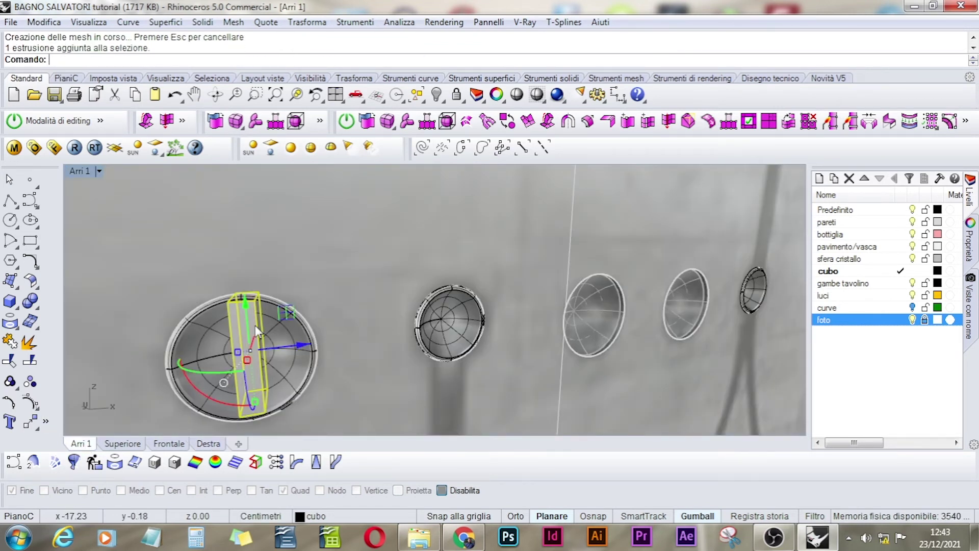
click(335, 94)
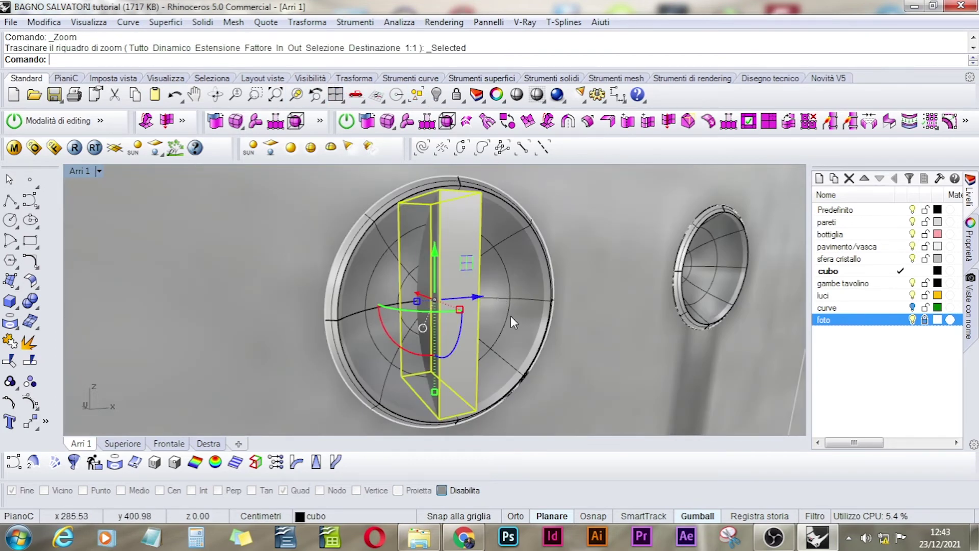
key(Escape)
right_drag(443, 312, 477, 343)
scroll(430, 221, up, 5)
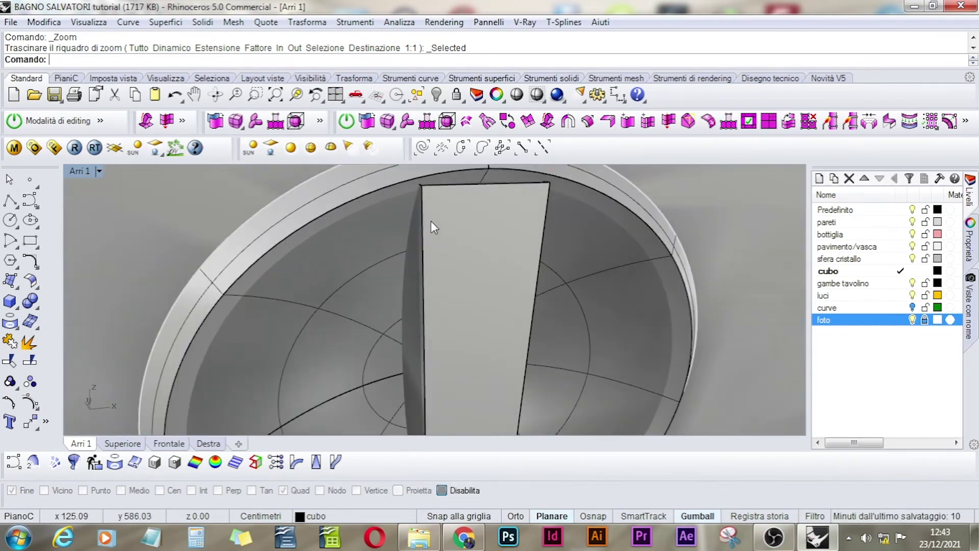
click(433, 224)
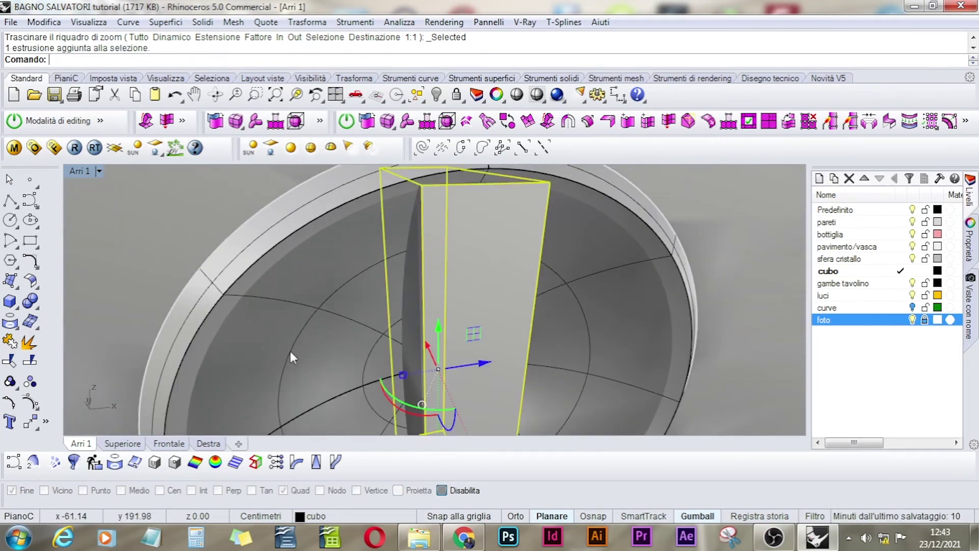
click(204, 444)
scroll(514, 196, up, 3)
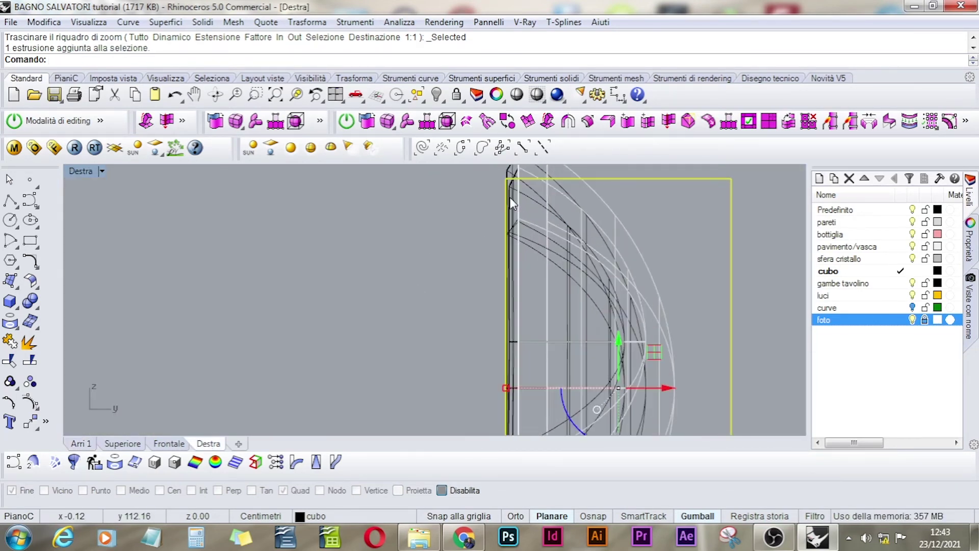
scroll(512, 204, down, 3)
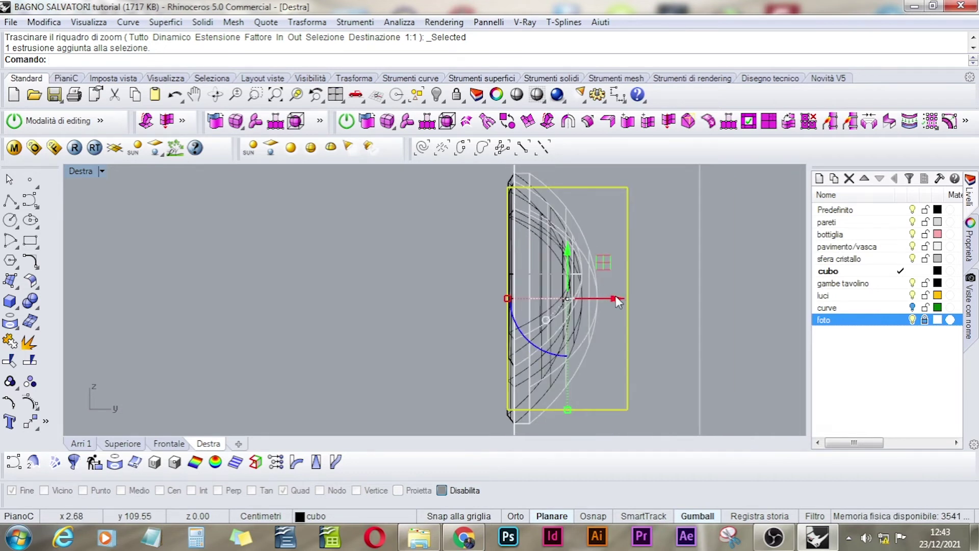
drag(617, 298, 623, 300)
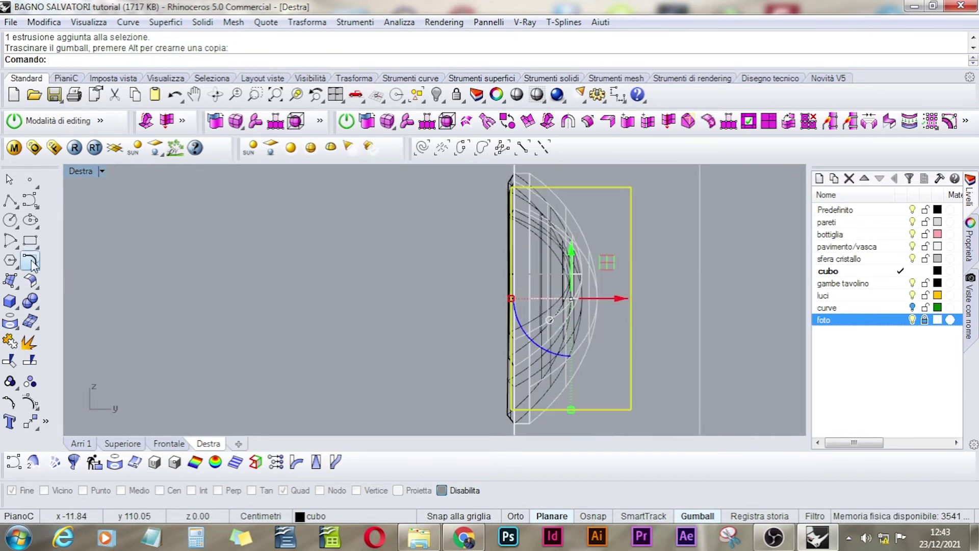
Stretch the handle box vertically with Scale1D from the end point at the dome's centre, with object snaps enabled, so its ends penetrate the dome lining.
click(41, 421)
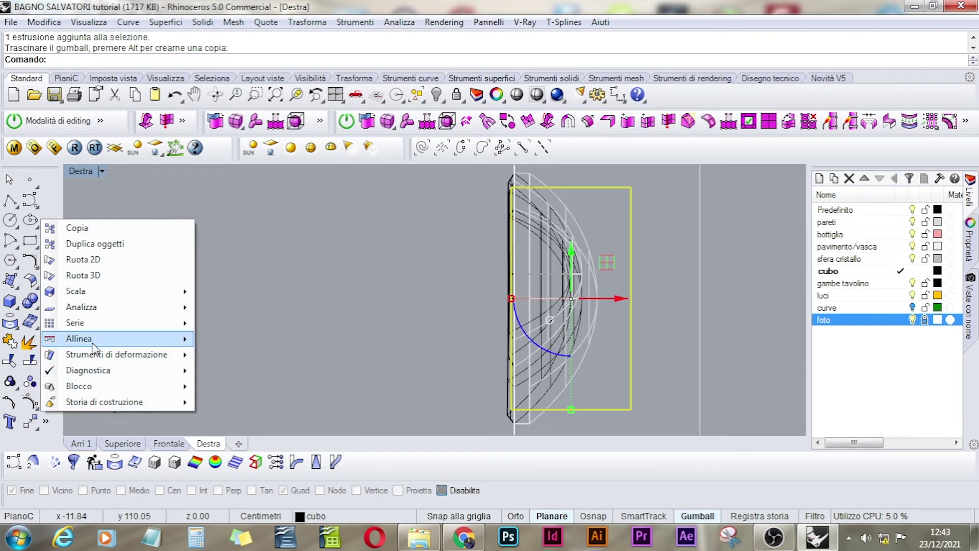
mouse_move(153, 290)
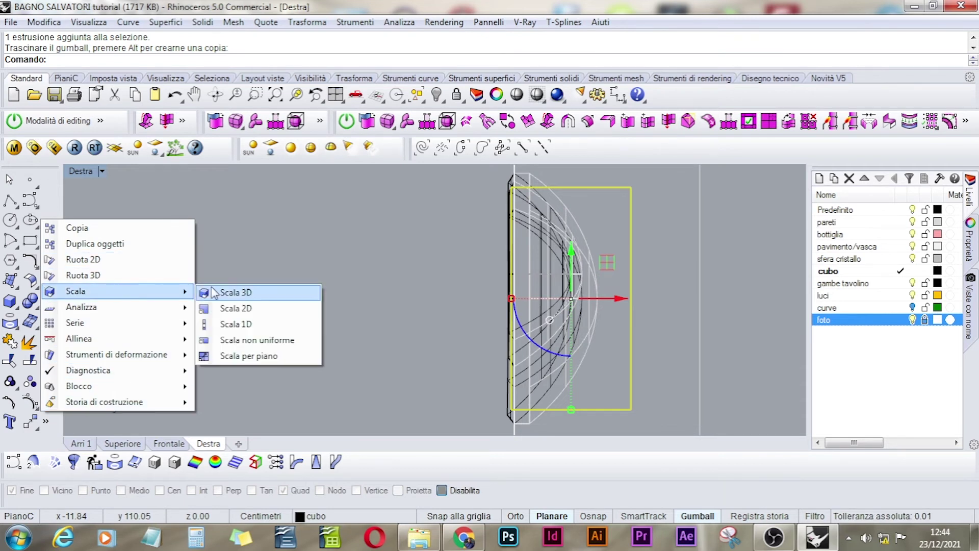
click(237, 324)
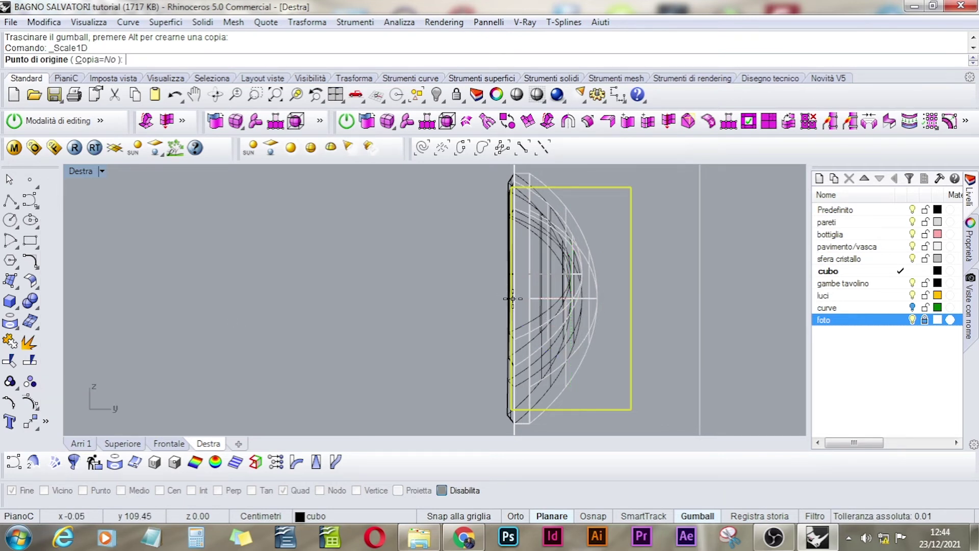
click(459, 489)
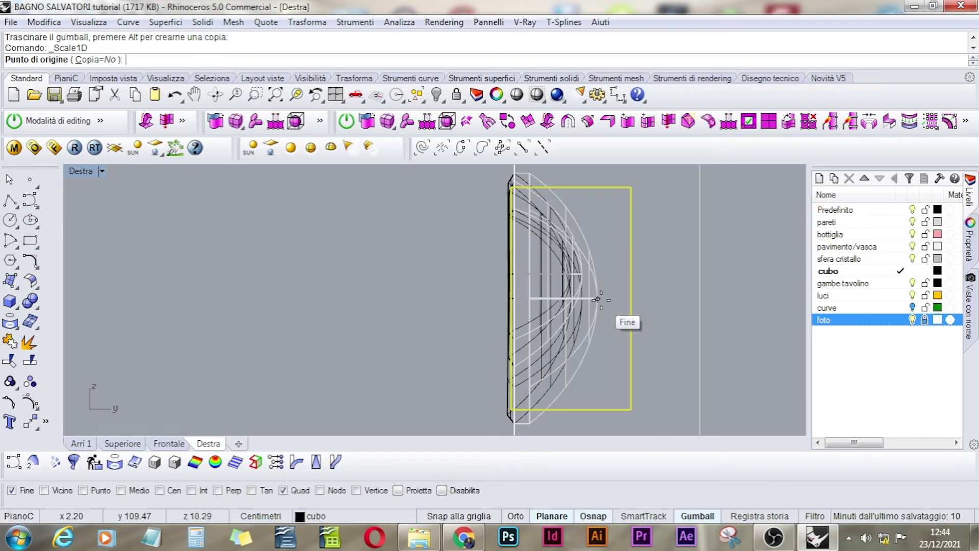
click(596, 300)
click(596, 222)
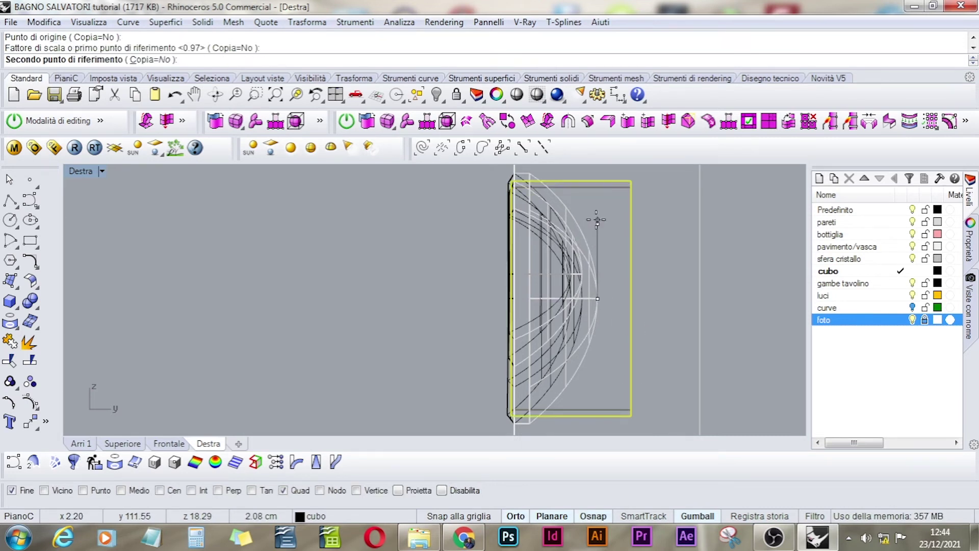
click(597, 220)
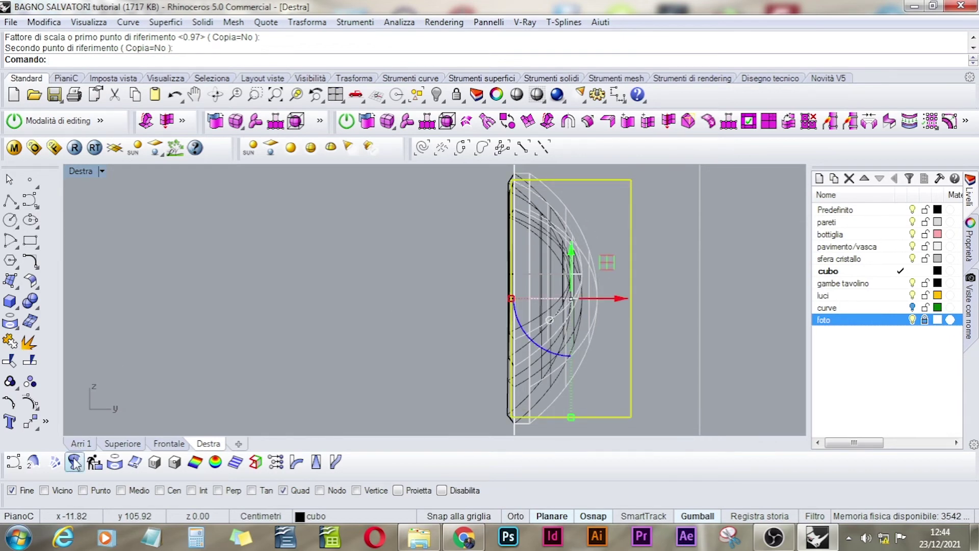
click(80, 444)
key(Escape)
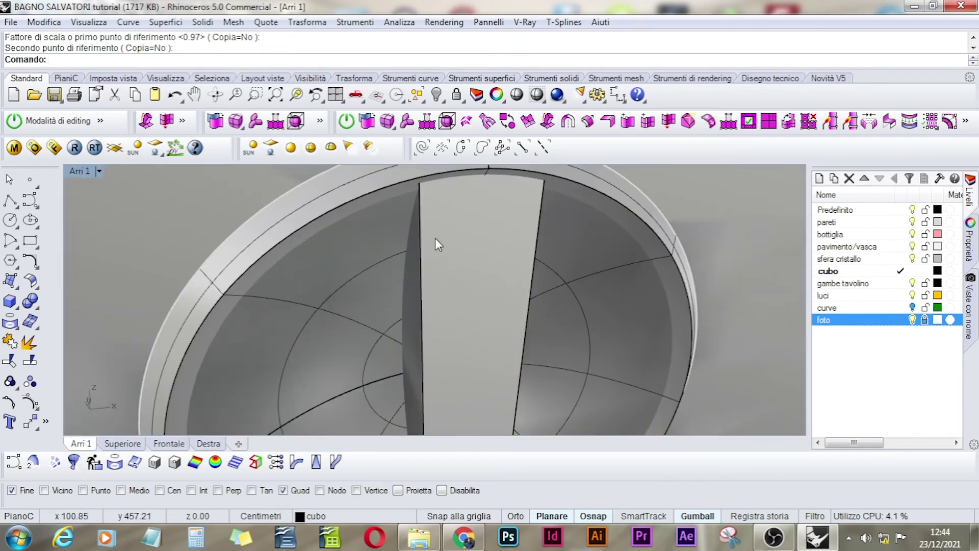
Isolate the first large dome lining and its handle box by hiding all other objects.
scroll(449, 240, down, 5)
click(405, 292)
shift+click(477, 277)
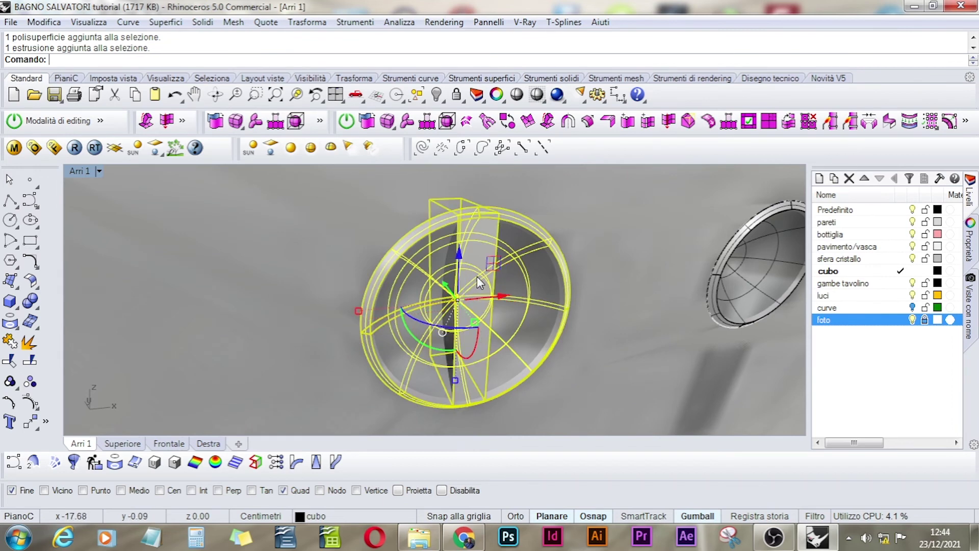
click(444, 101)
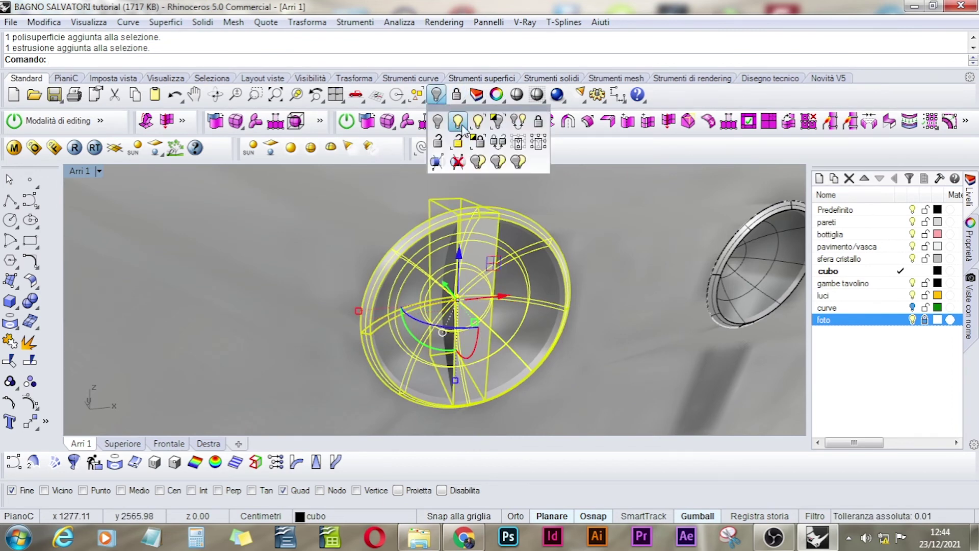
click(495, 123)
right_drag(483, 268, 542, 256)
scroll(460, 225, up, 5)
scroll(357, 256, down, 3)
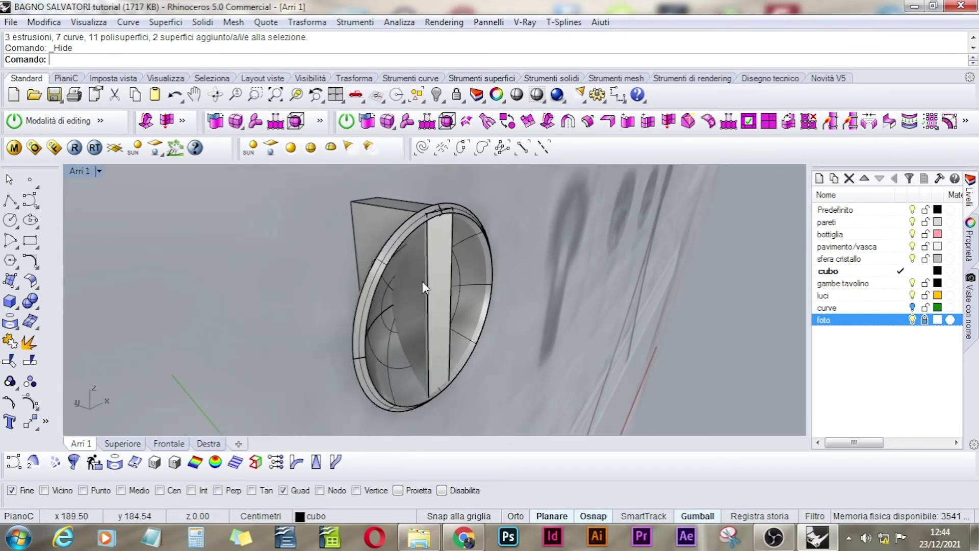
Boolean-split the dome lining and the handle box, using both solids as cutting objects and deleting the input.
click(36, 306)
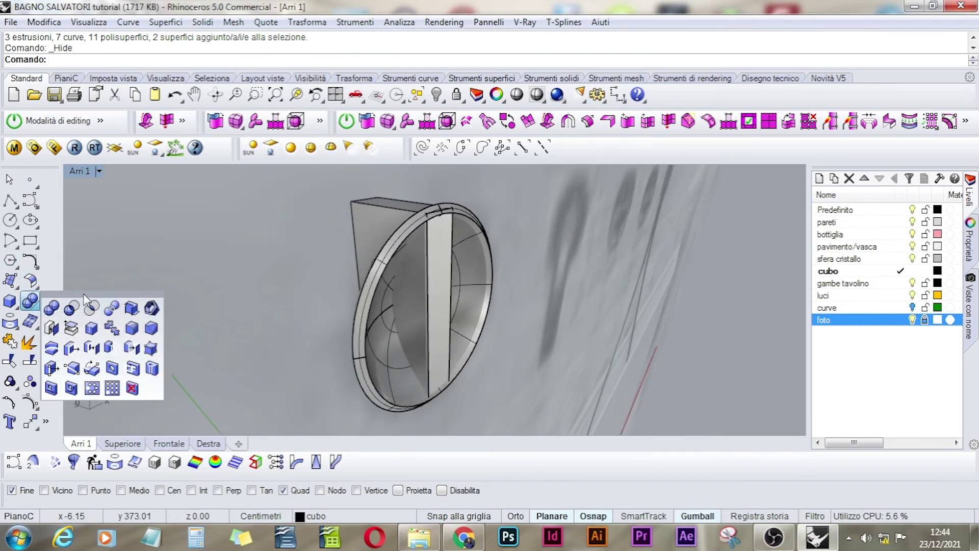
drag(85, 300, 178, 224)
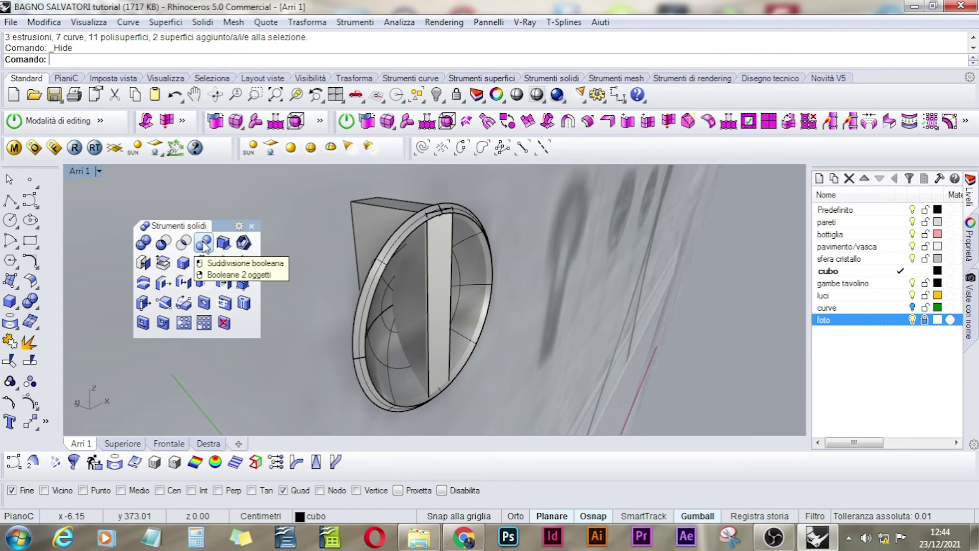
click(203, 244)
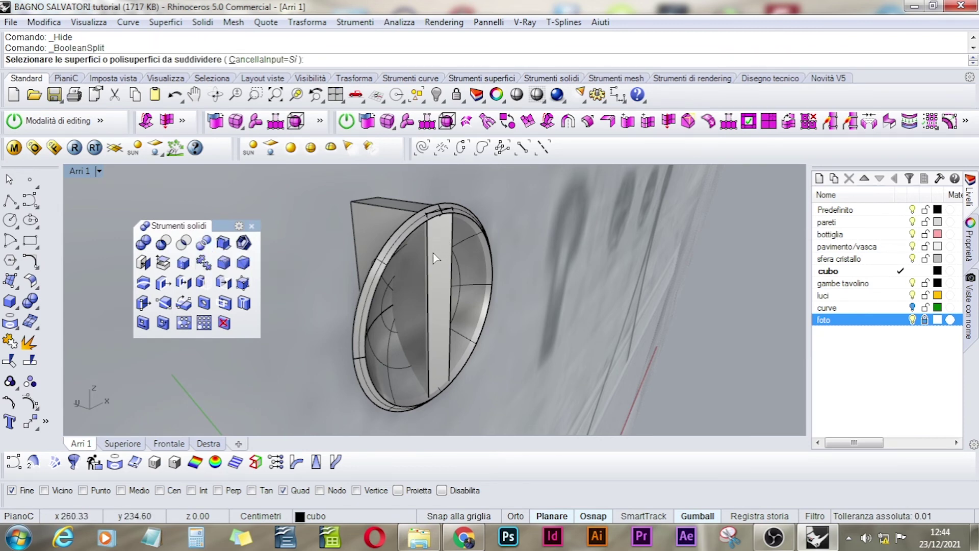
click(379, 280)
key(Return)
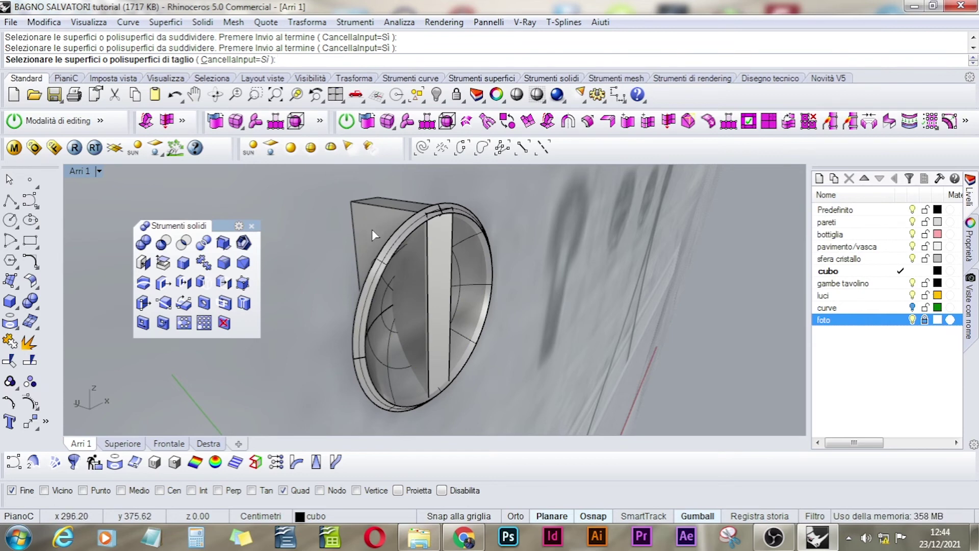
click(372, 230)
click(376, 260)
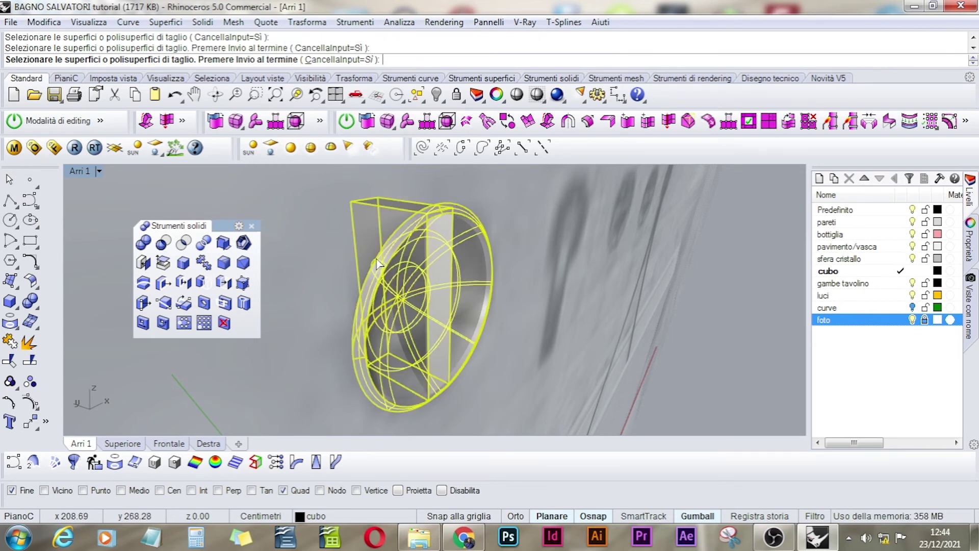
key(Return)
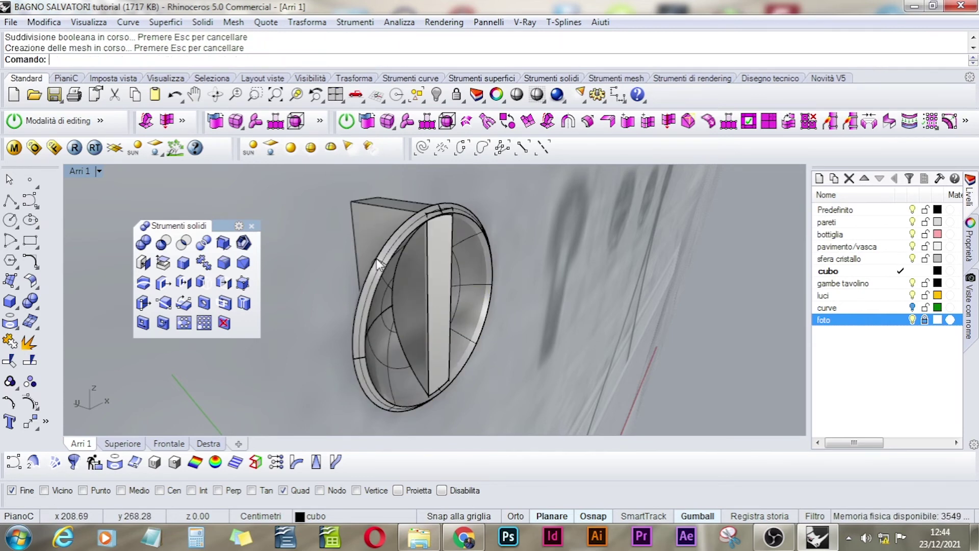
Delete the box piece protruding behind the dome and one overlapping polysurface at the handle's upper end.
click(374, 221)
key(Delete)
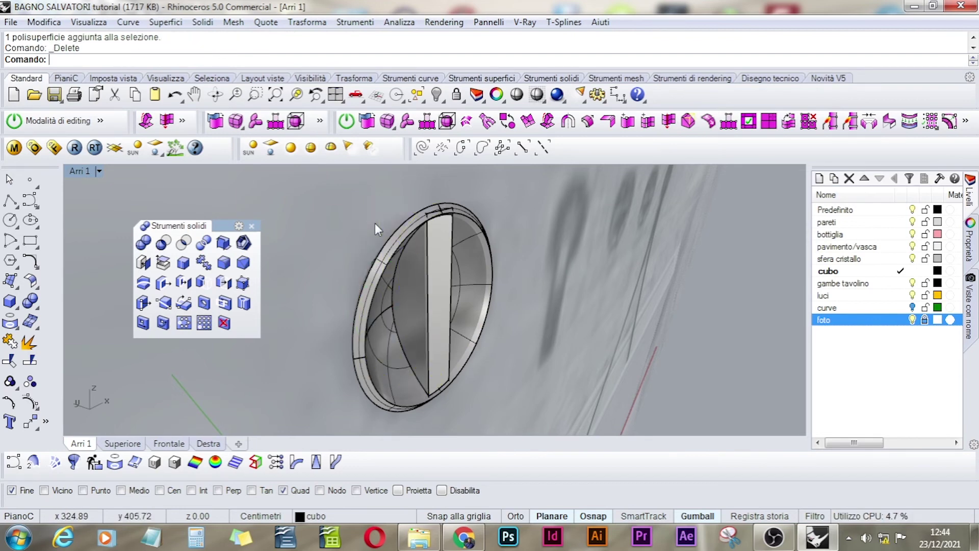
scroll(430, 212, up, 3)
click(428, 216)
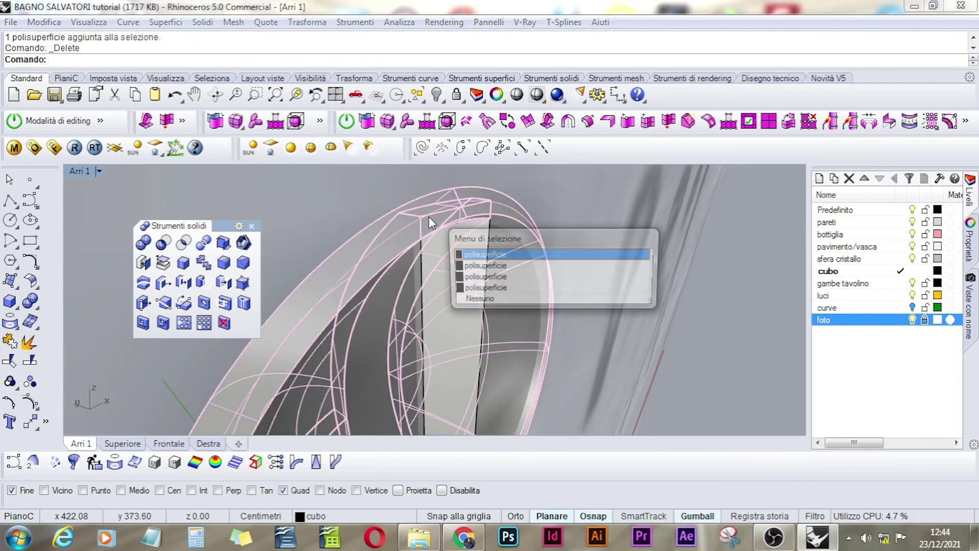
click(468, 277)
key(Delete)
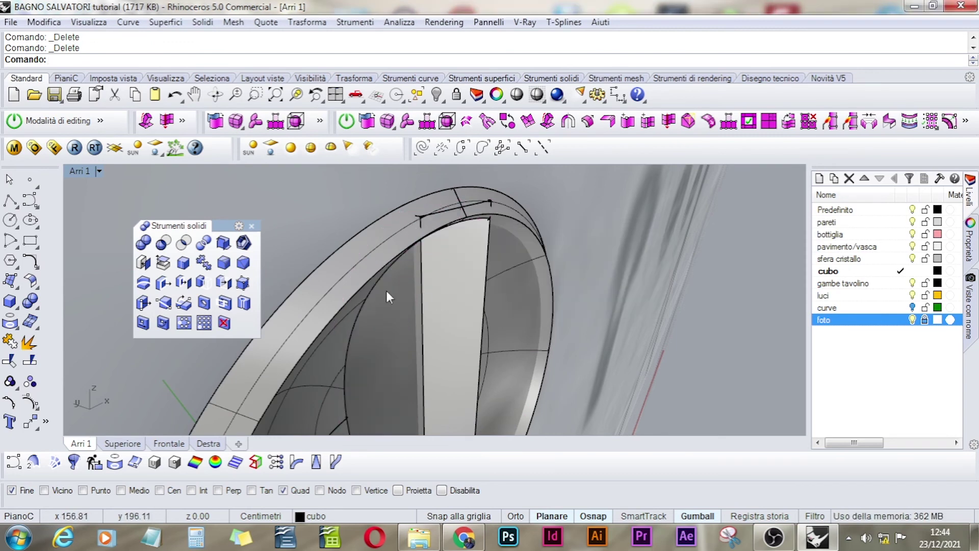
Examine the small sliver polysurfaces on the dome rim at both upper corners of the handle.
right_drag(387, 291, 424, 252)
scroll(427, 237, up, 5)
scroll(426, 237, up, 2)
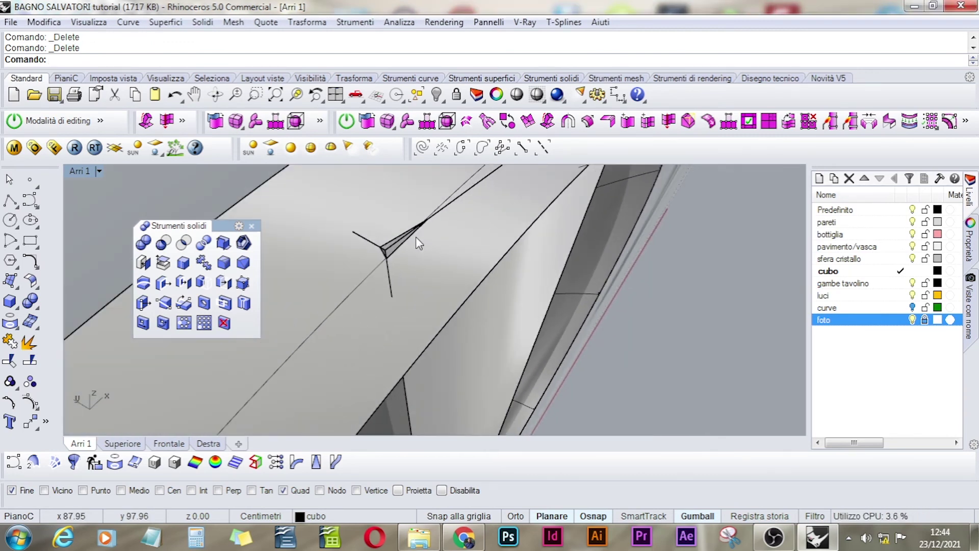
scroll(408, 240, up, 3)
click(365, 254)
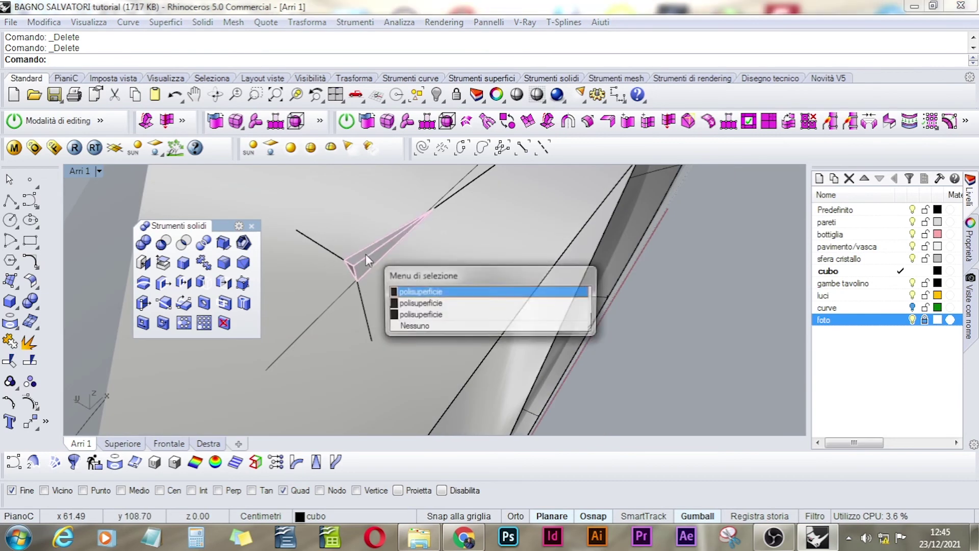
key(Escape)
scroll(430, 256, up, 3)
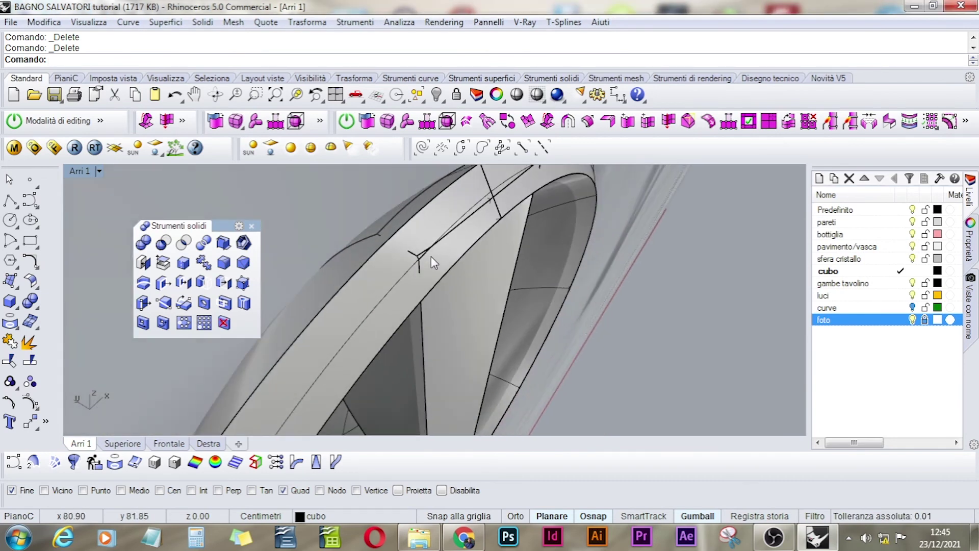
scroll(403, 248, down, 4)
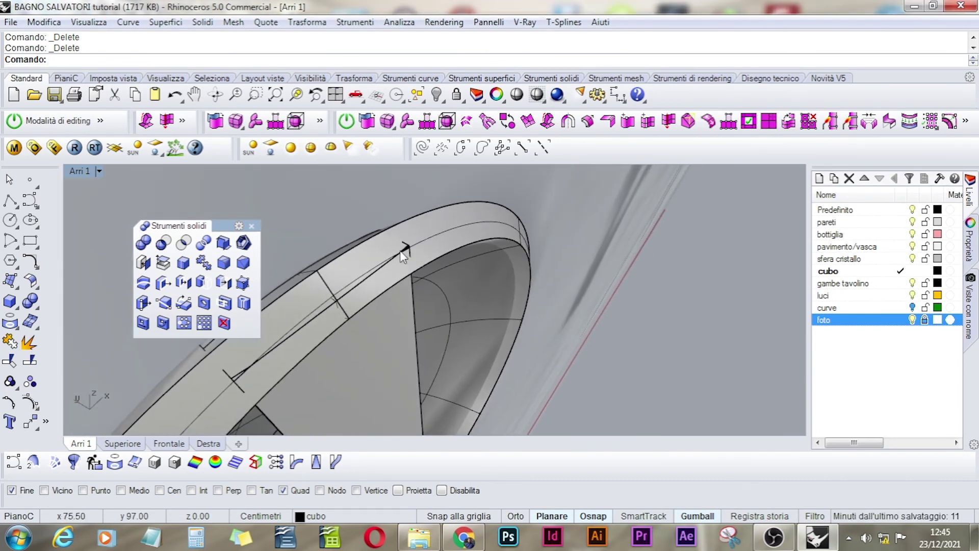
scroll(406, 246, down, 1)
click(415, 250)
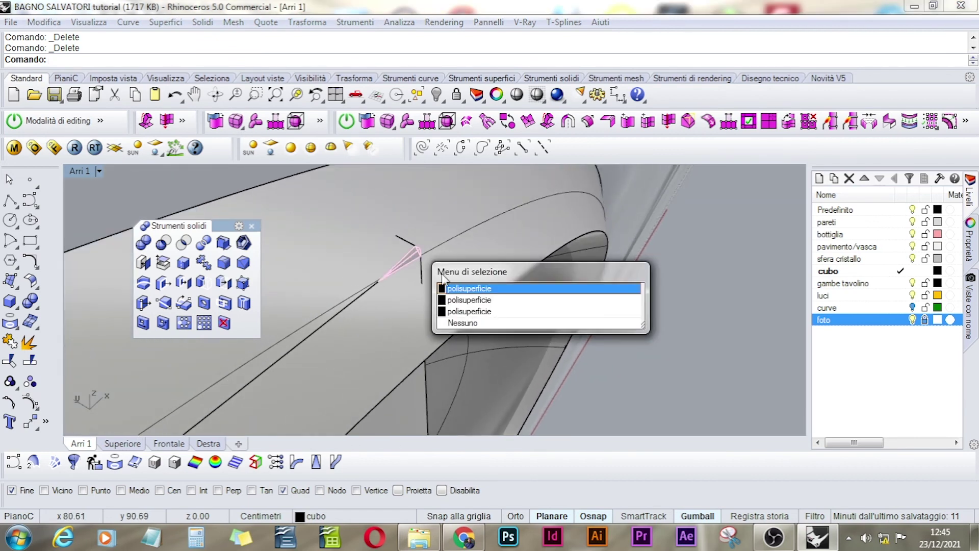
click(448, 289)
key(Escape)
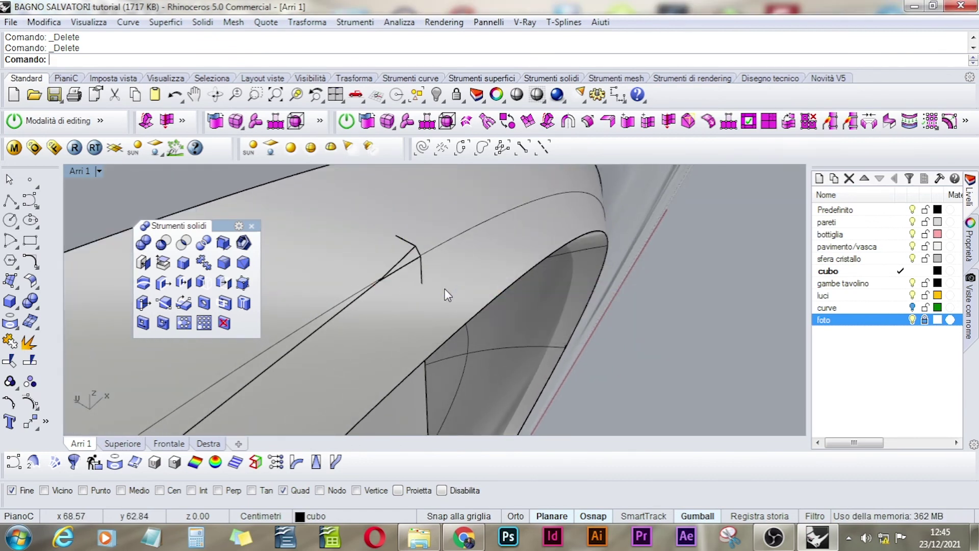
Delete the curved polysurface strip where the handle overlaps the dome lining, picking it at the handle's lower end.
scroll(405, 296, down, 5)
right_drag(415, 319, 451, 264)
scroll(451, 264, up, 10)
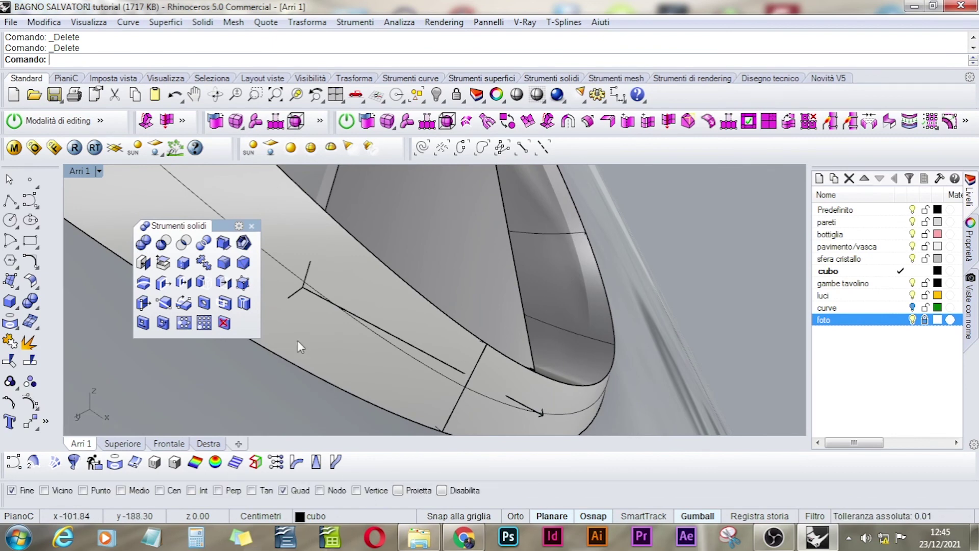
click(301, 286)
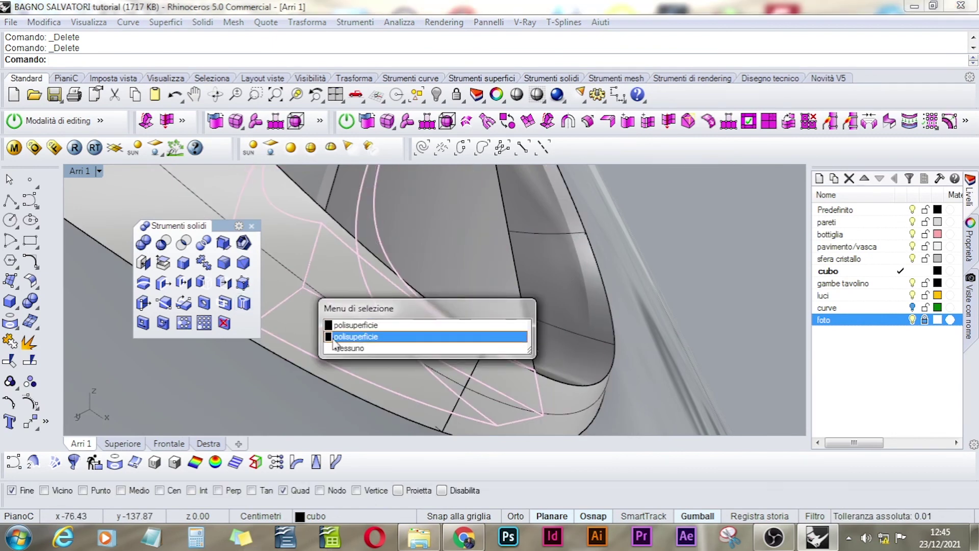
click(334, 337)
scroll(406, 359, down, 5)
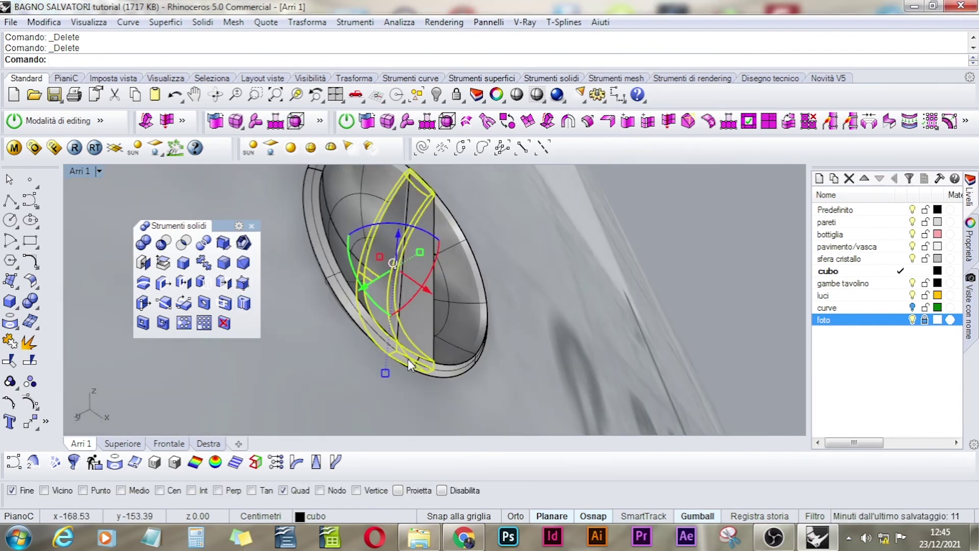
key(Delete)
scroll(415, 352, up, 5)
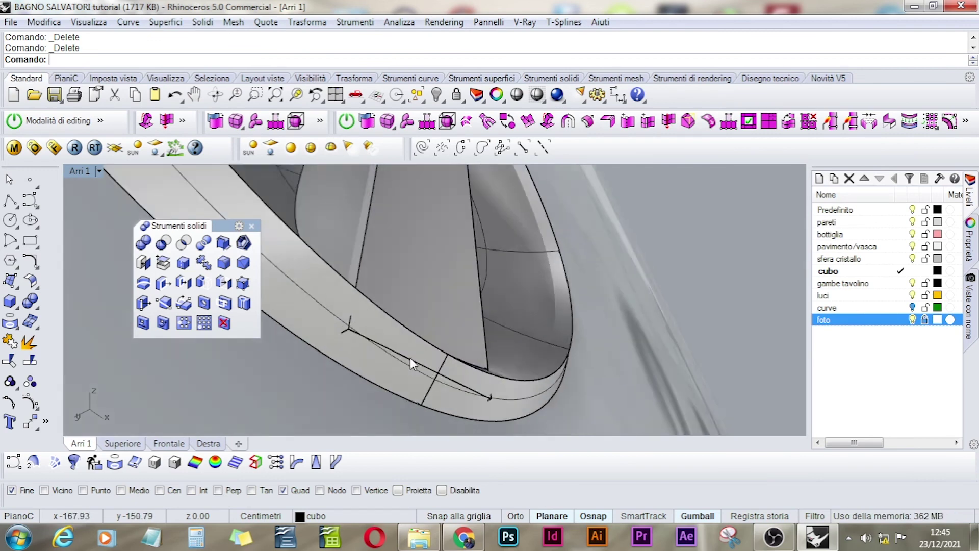
scroll(410, 357, down, 8)
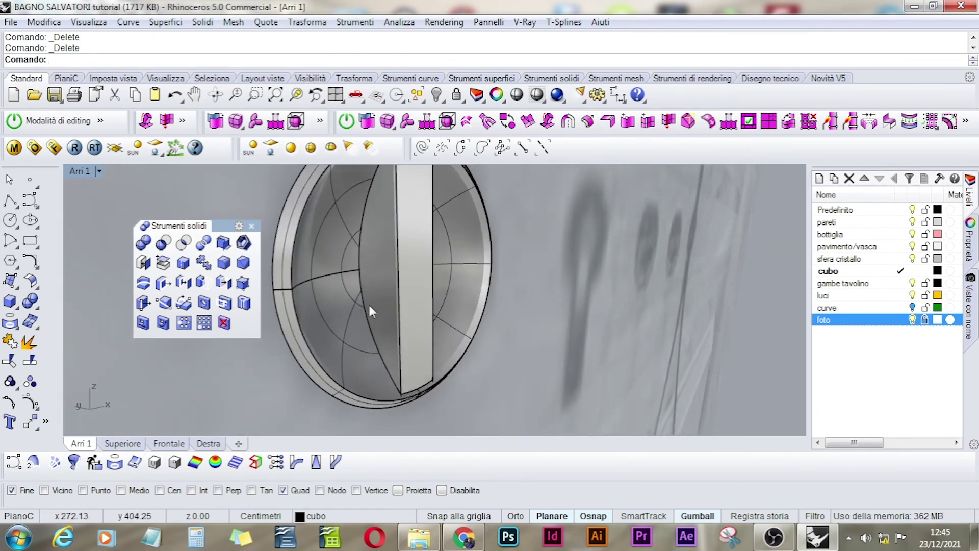
Boolean-union the dome lining with its handle, and show all hidden objects again.
right_drag(375, 285, 346, 299)
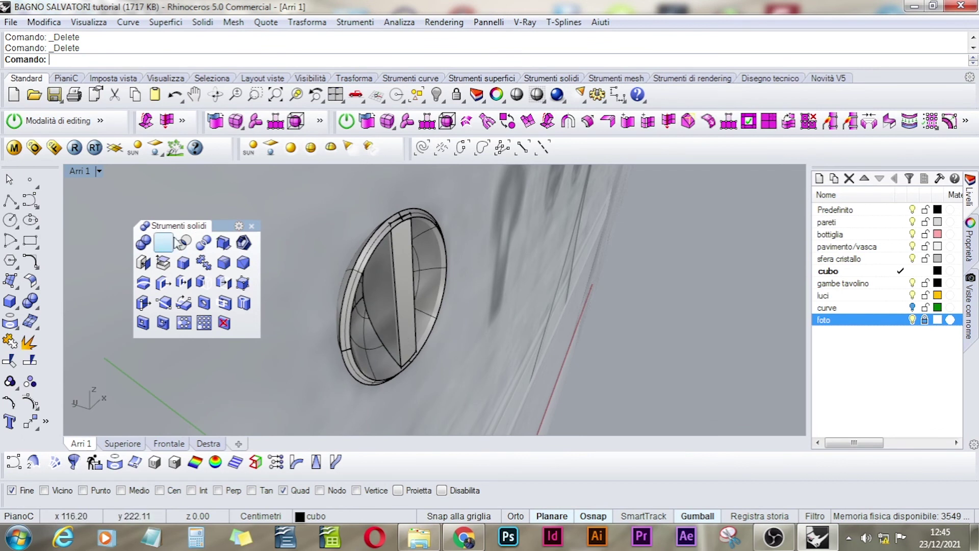
click(143, 243)
click(378, 282)
click(360, 270)
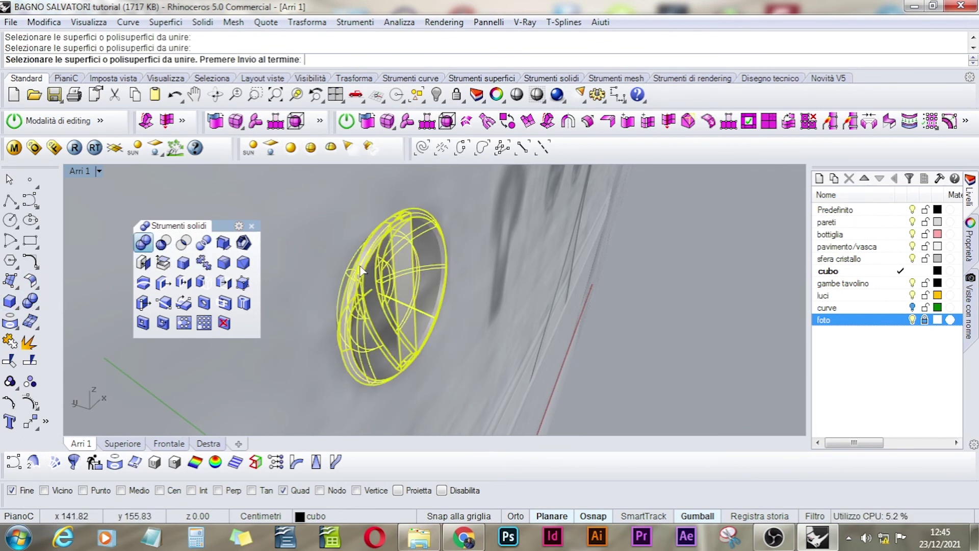
key(Return)
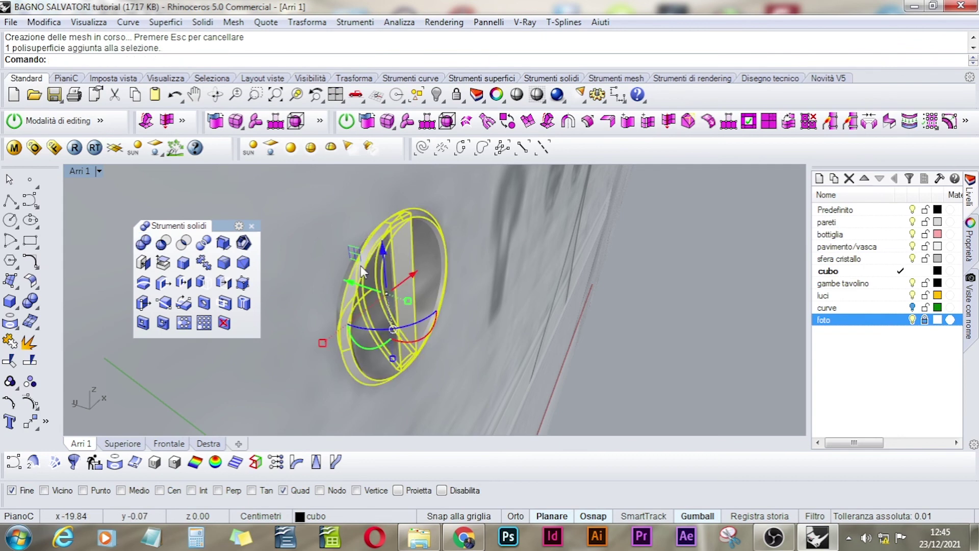
click(252, 225)
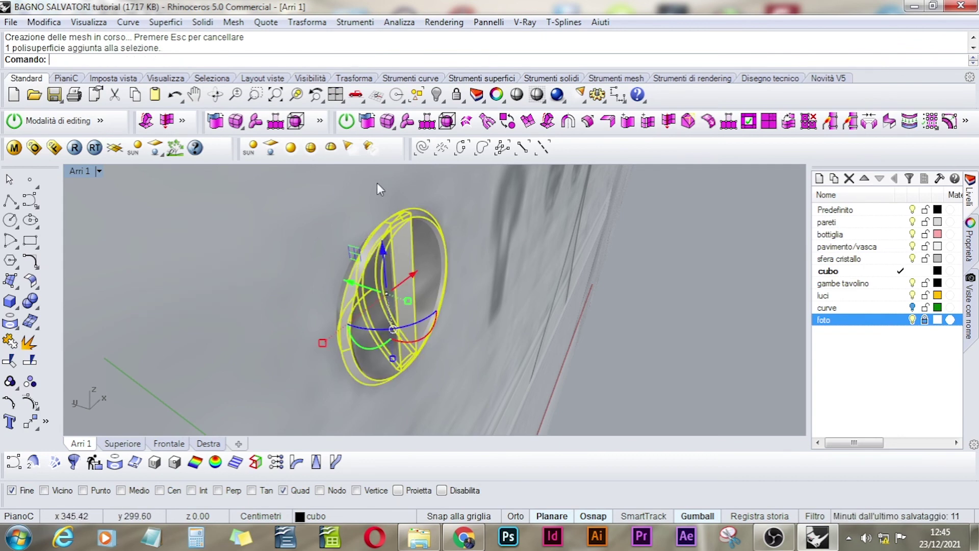
click(436, 96)
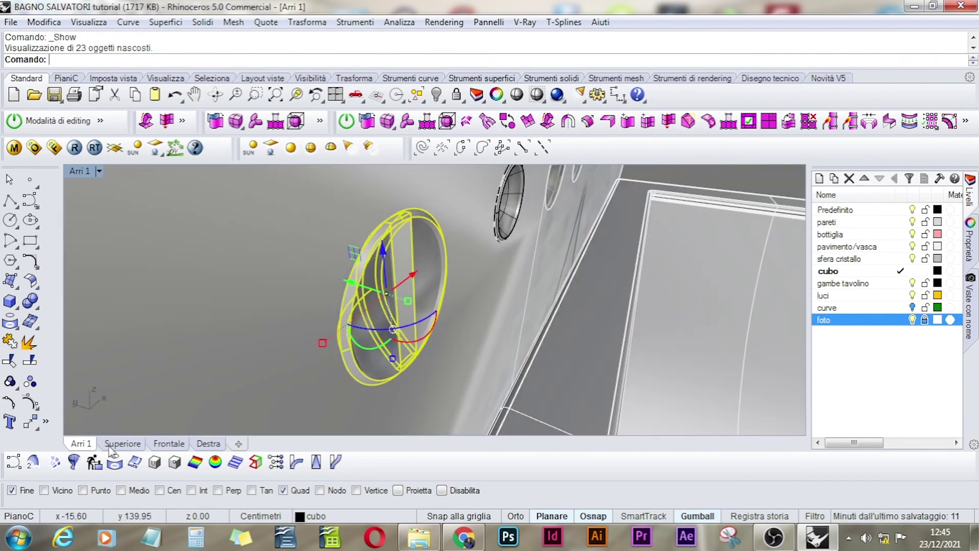
In the front view, copy the joined tap from its centre to the other two large dome recesses, keeping the copies horizontally aligned.
click(166, 443)
scroll(403, 313, down, 5)
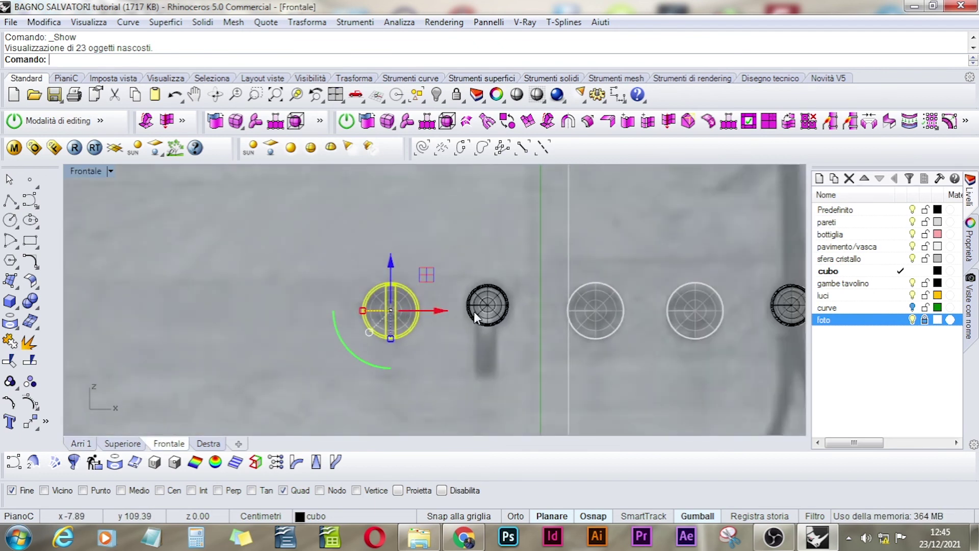
right_drag(474, 316, 351, 314)
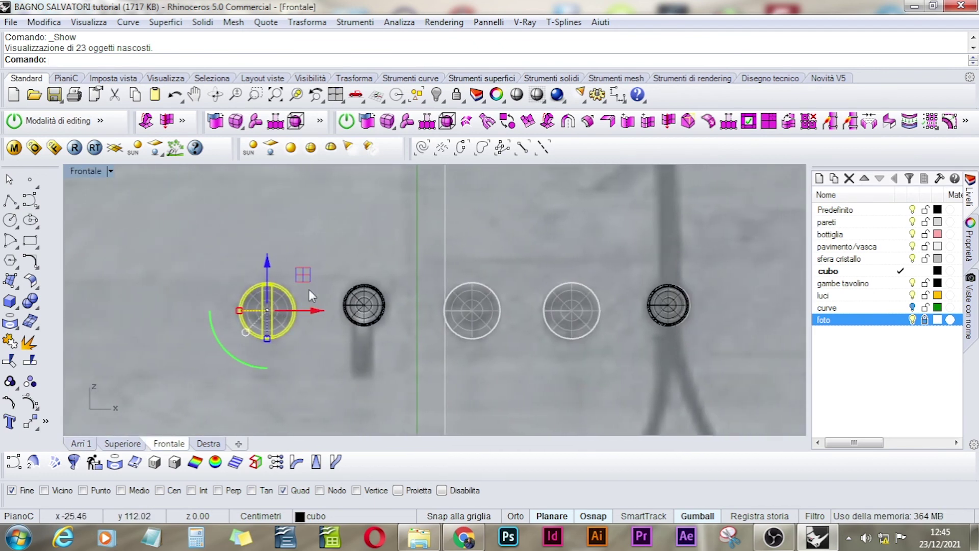
click(37, 427)
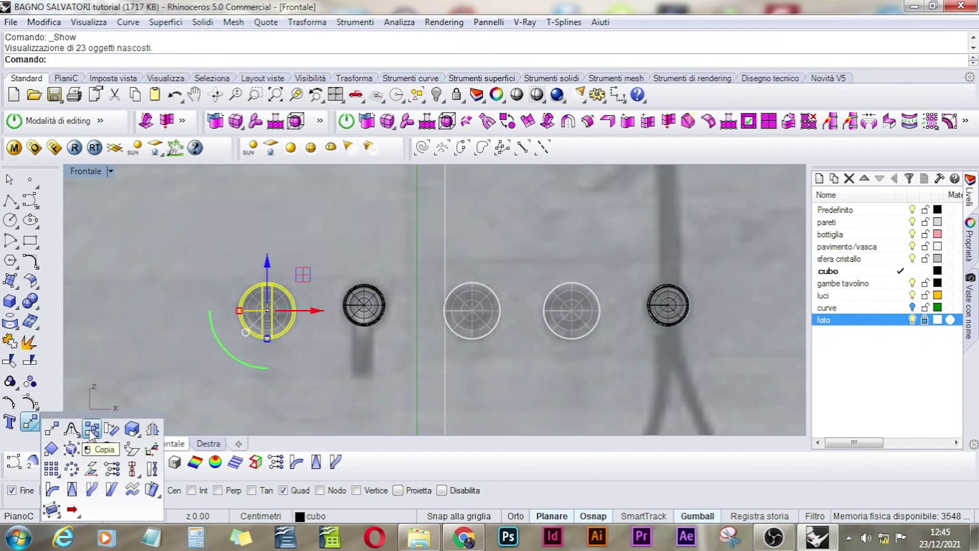
click(91, 430)
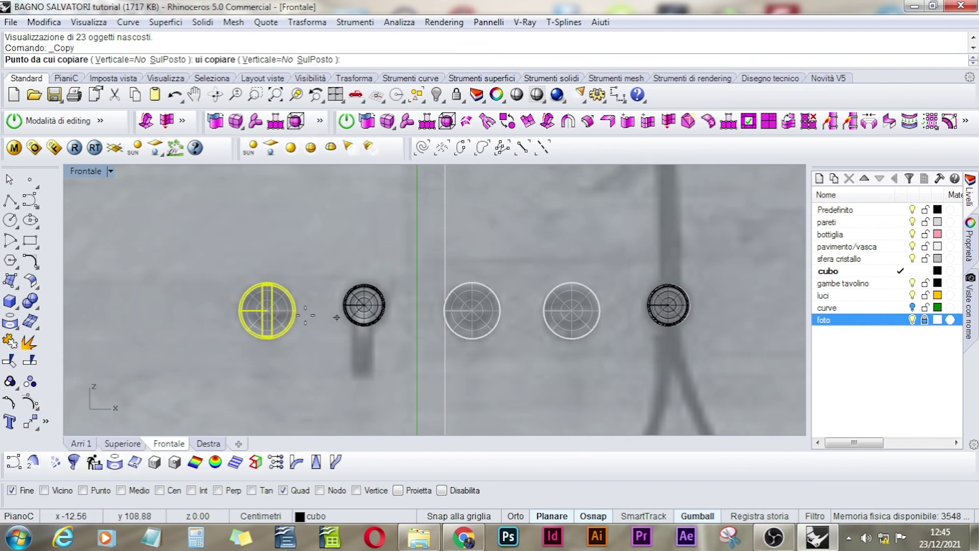
click(266, 311)
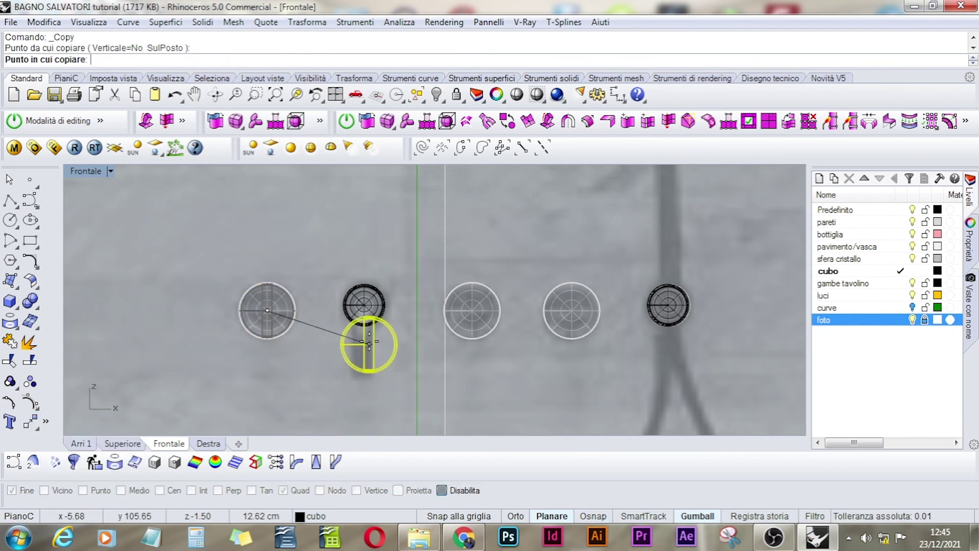
scroll(408, 310, up, 5)
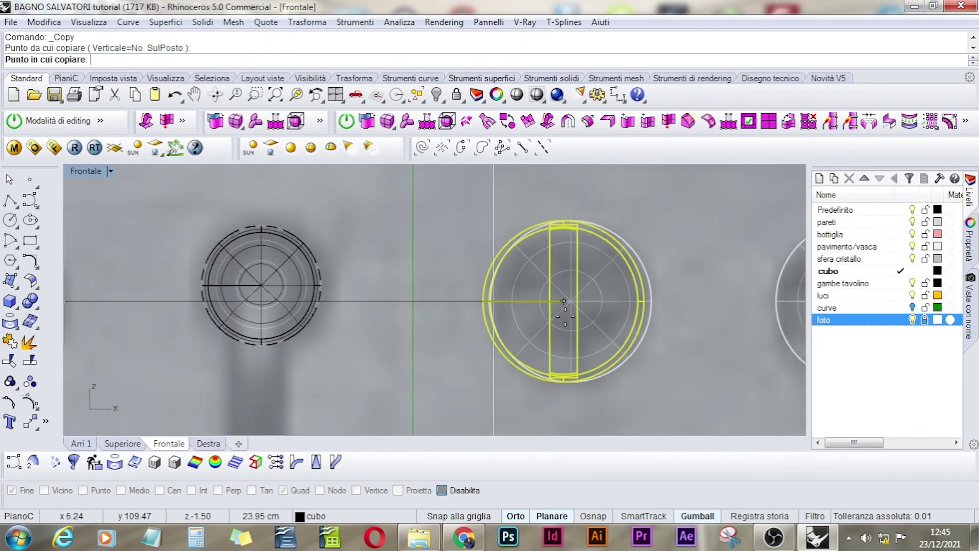
click(570, 301)
right_drag(571, 302, 234, 306)
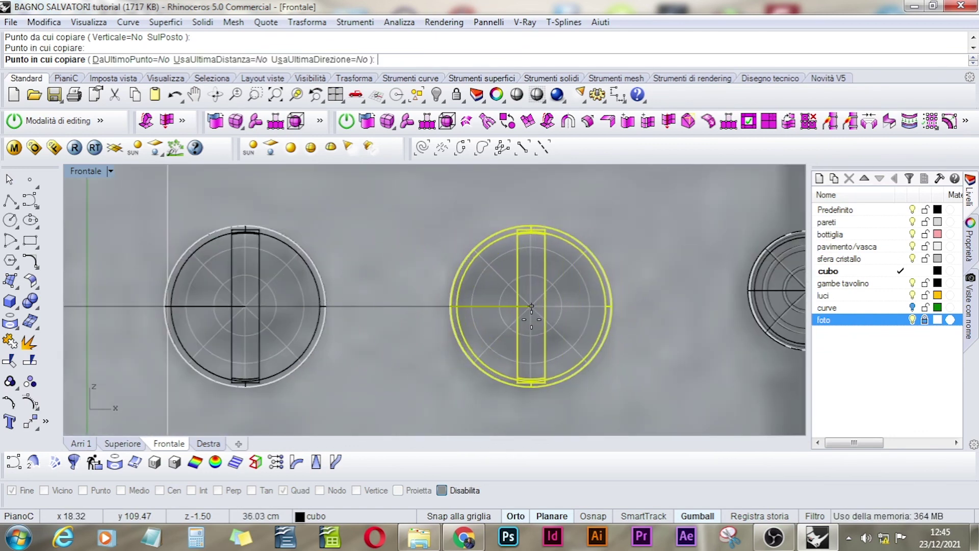
click(531, 306)
right_click(541, 350)
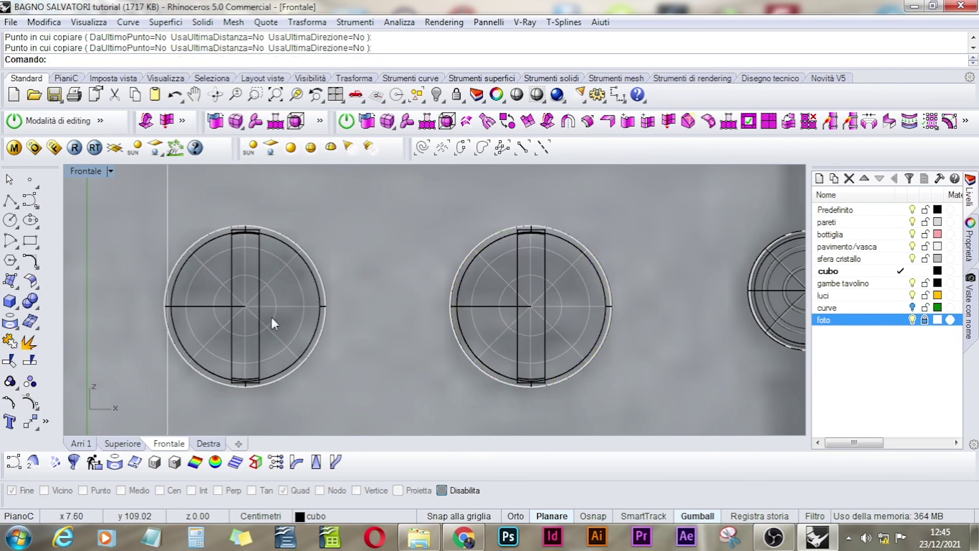